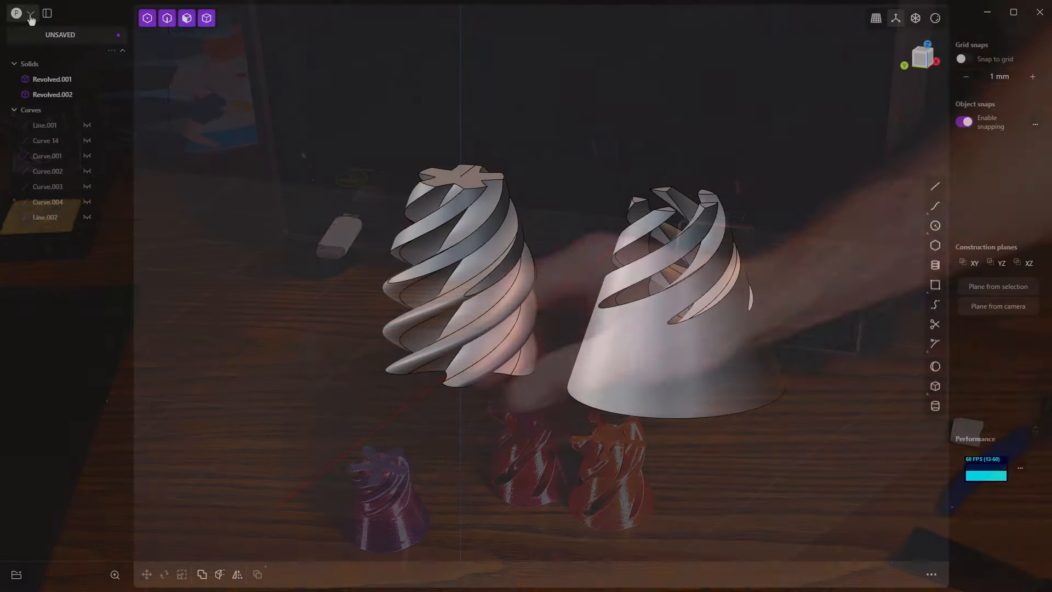
Step: Start a new document and delete the default cube
left_click(31, 14)
left_click(52, 22)
left_click(553, 302)
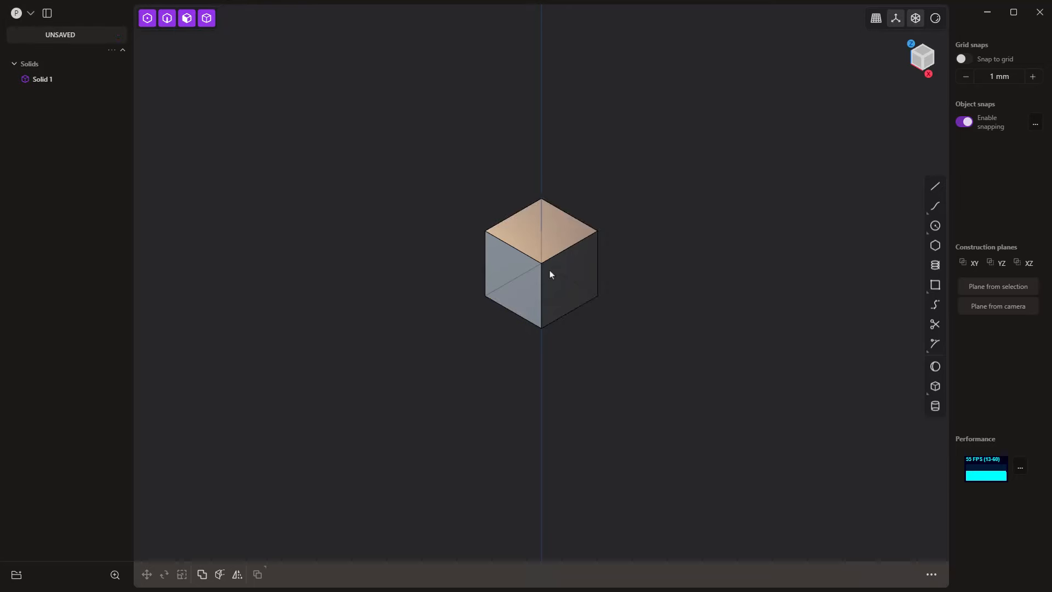
left_click(548, 273)
key("Delete")
key("slash")
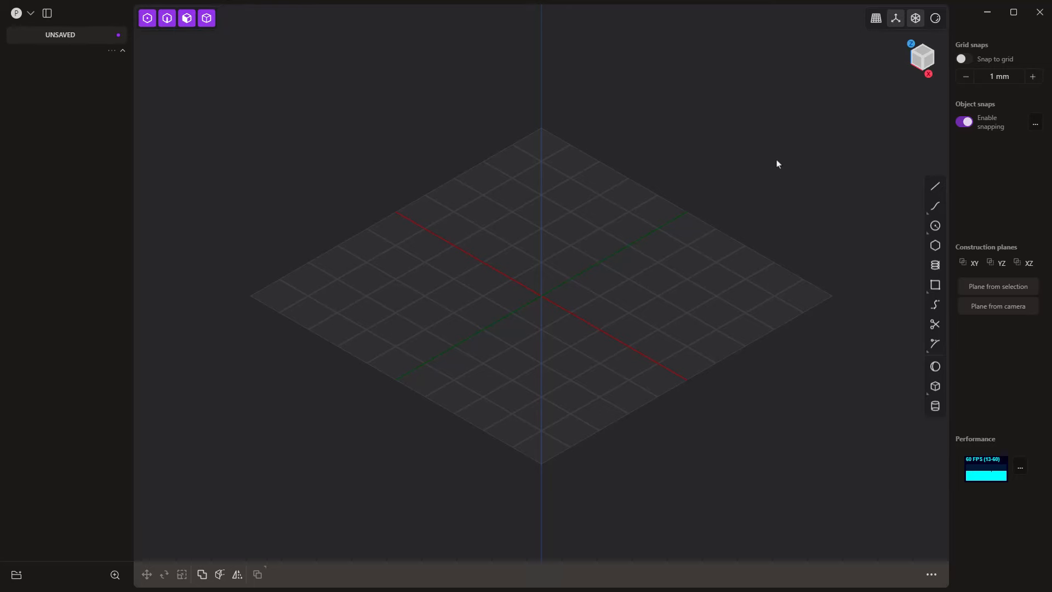
Step: Draw a 50 mm vertical line up the Z axis from the origin in the front view
key("1")
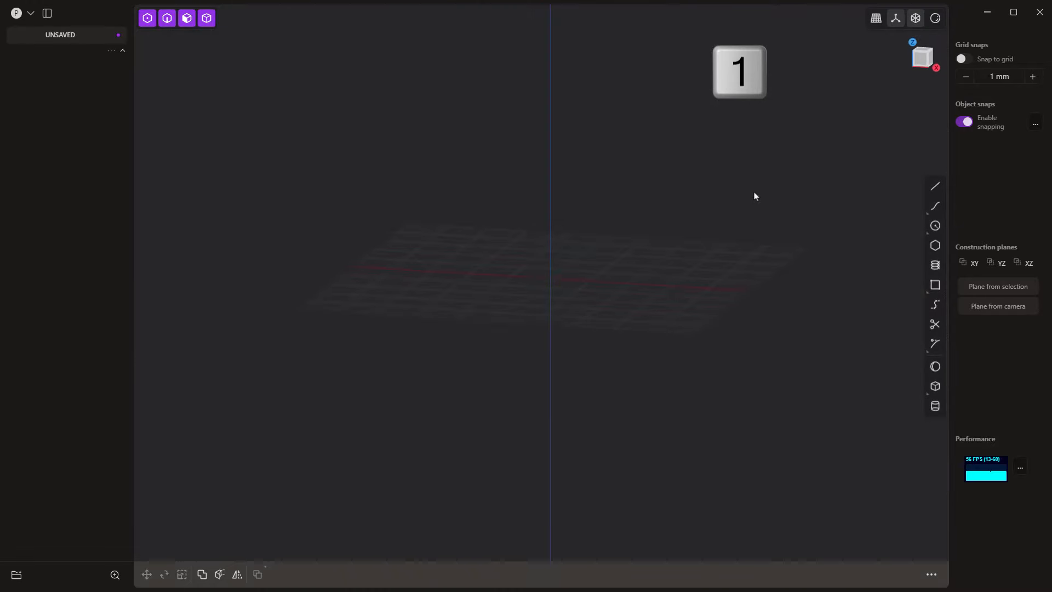
left_click(921, 62)
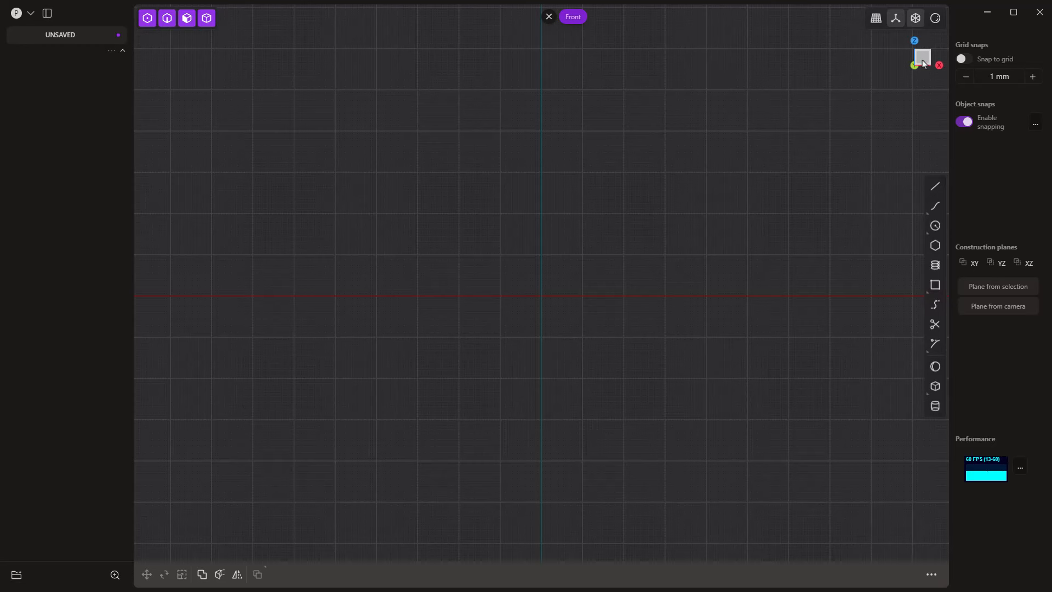
left_click(934, 185)
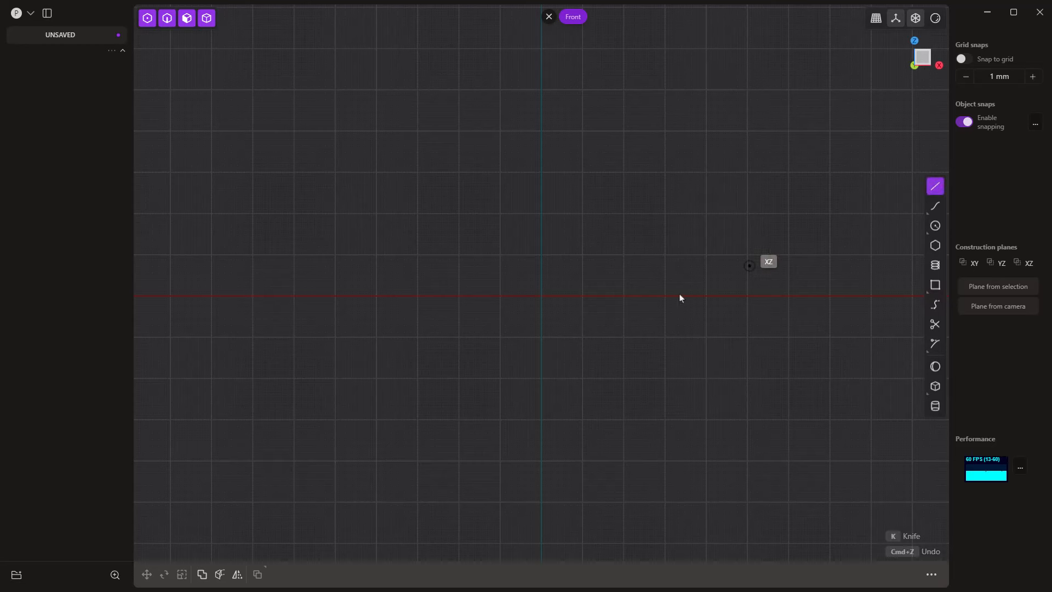
left_click(542, 296)
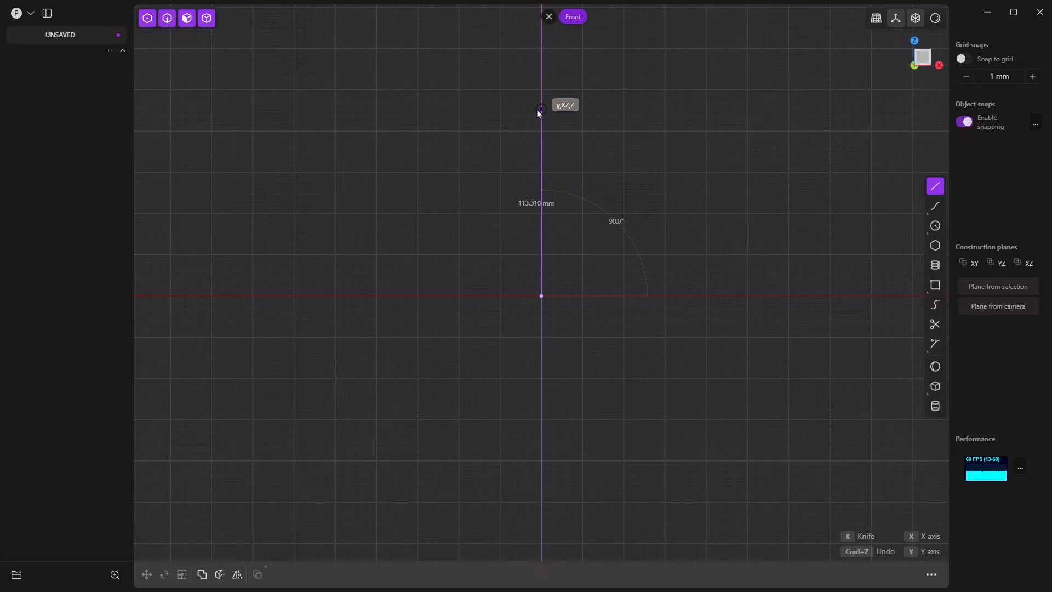
key("Tab")
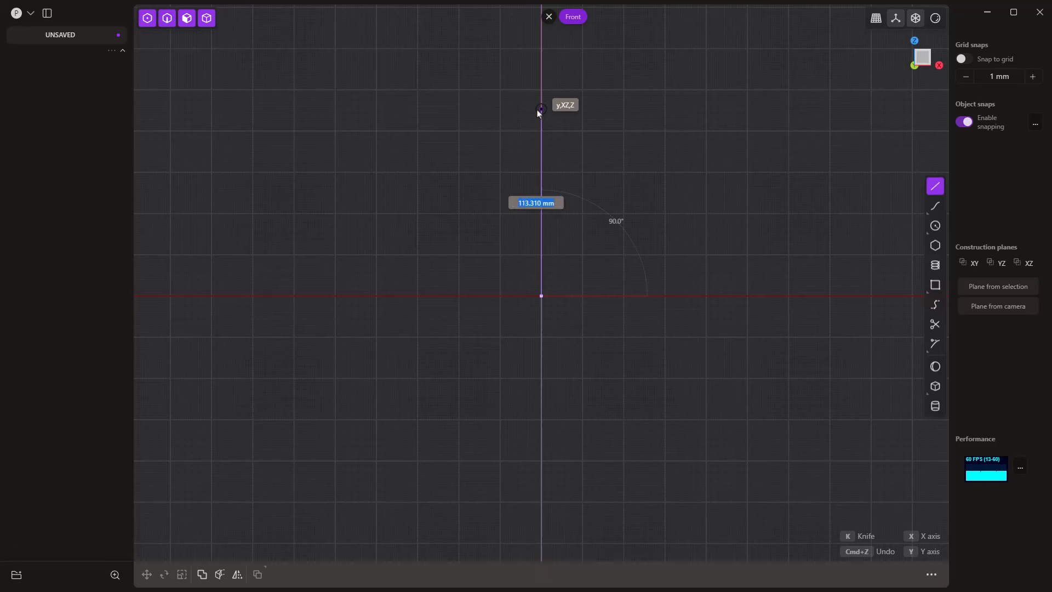
type("50")
key("Return")
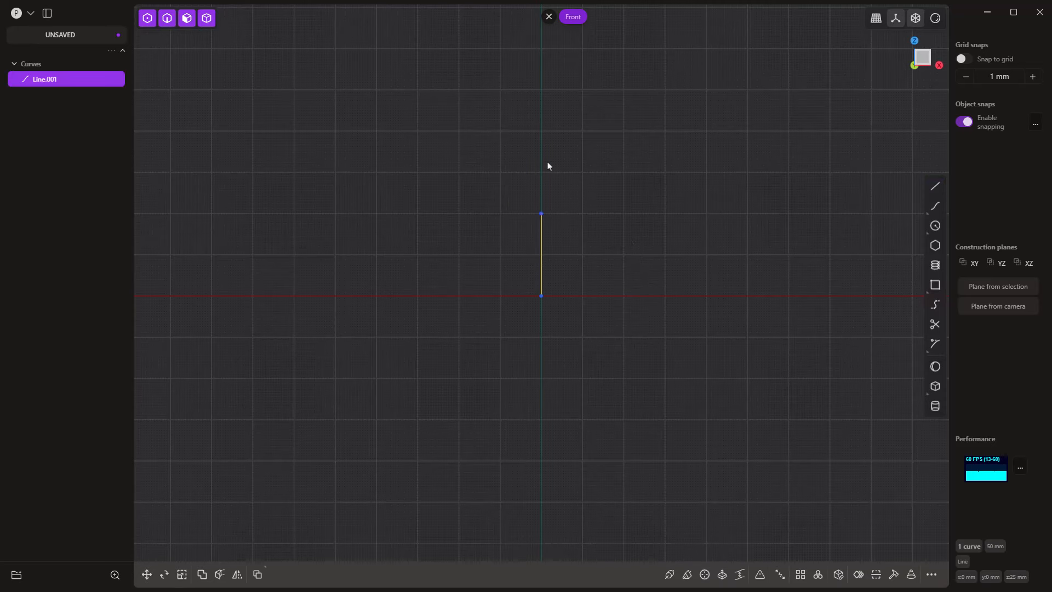
Step: Draw a 25 mm horizontal line along the X axis from the vertical line's lower end
key("/")
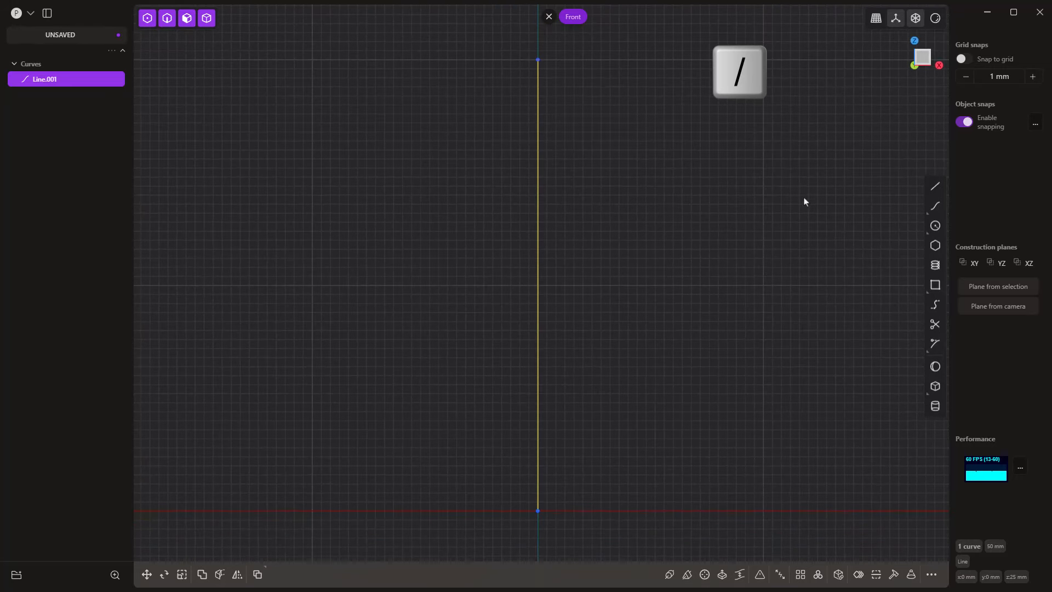
left_click(934, 192)
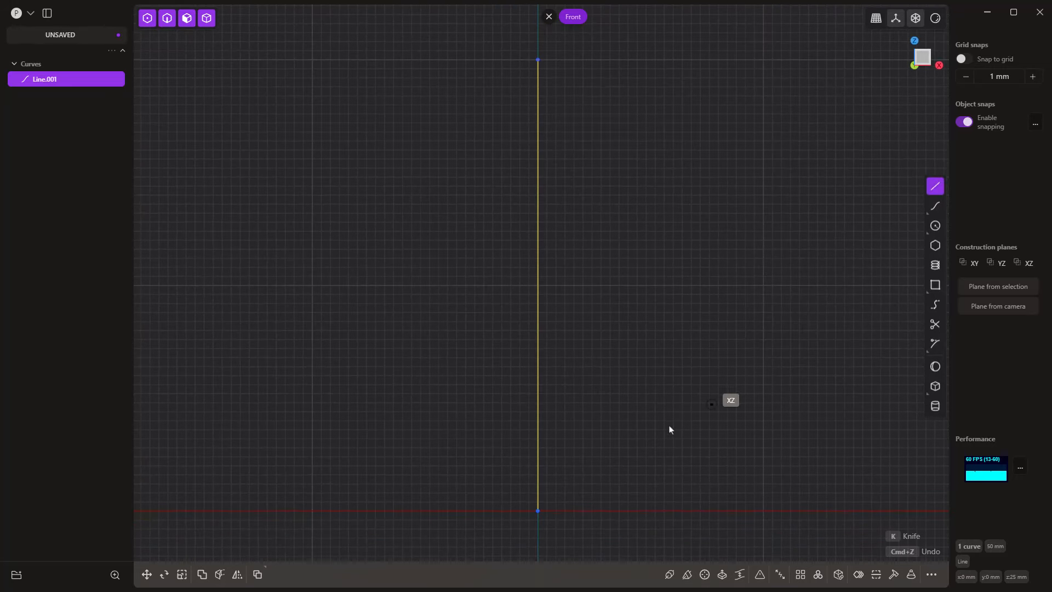
left_click(551, 511)
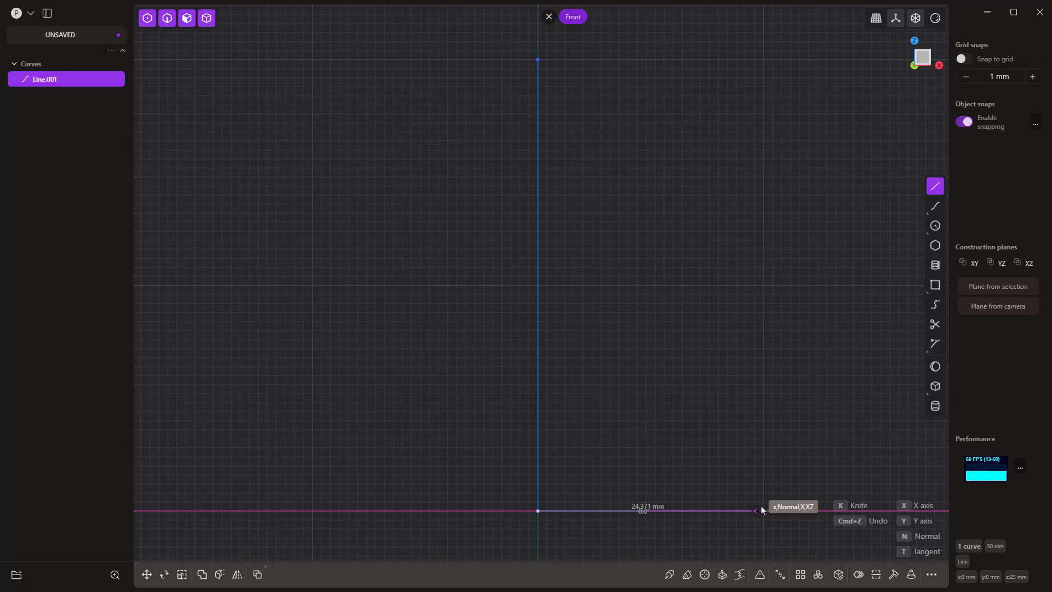
key("Tab")
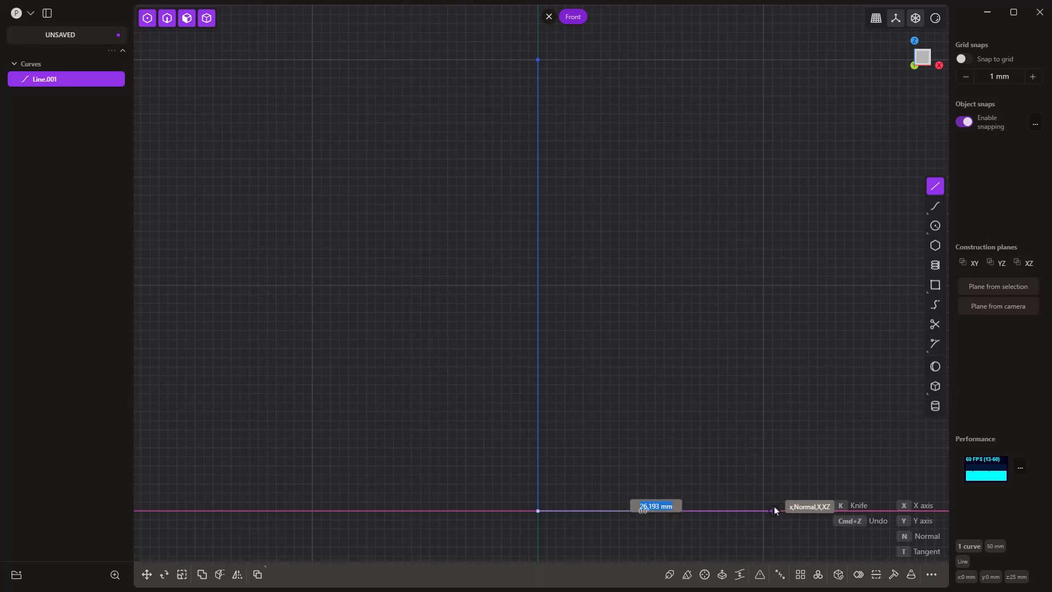
key("Tab")
type("25")
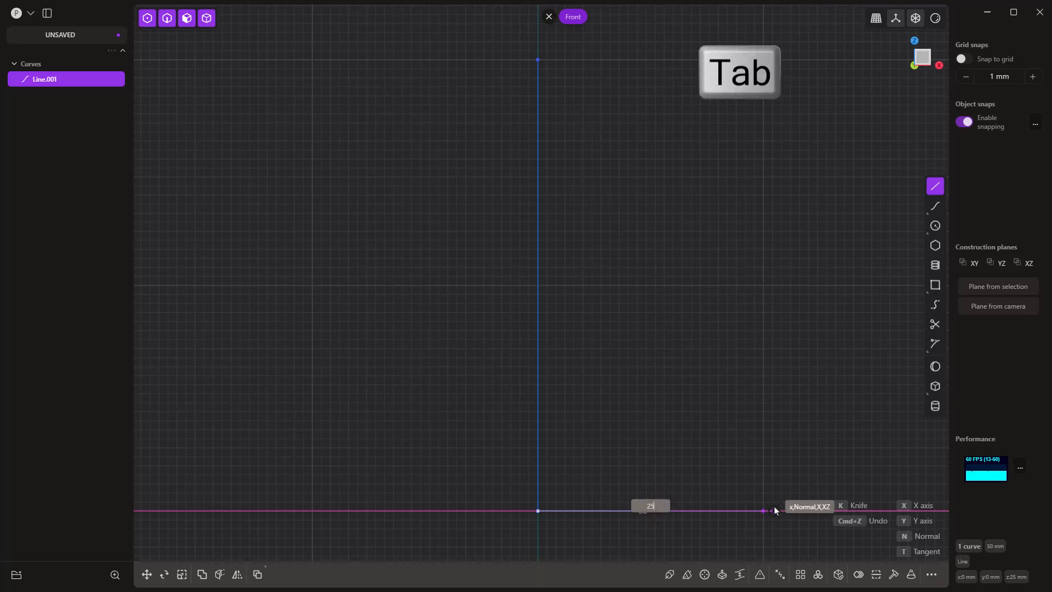
left_click(774, 509)
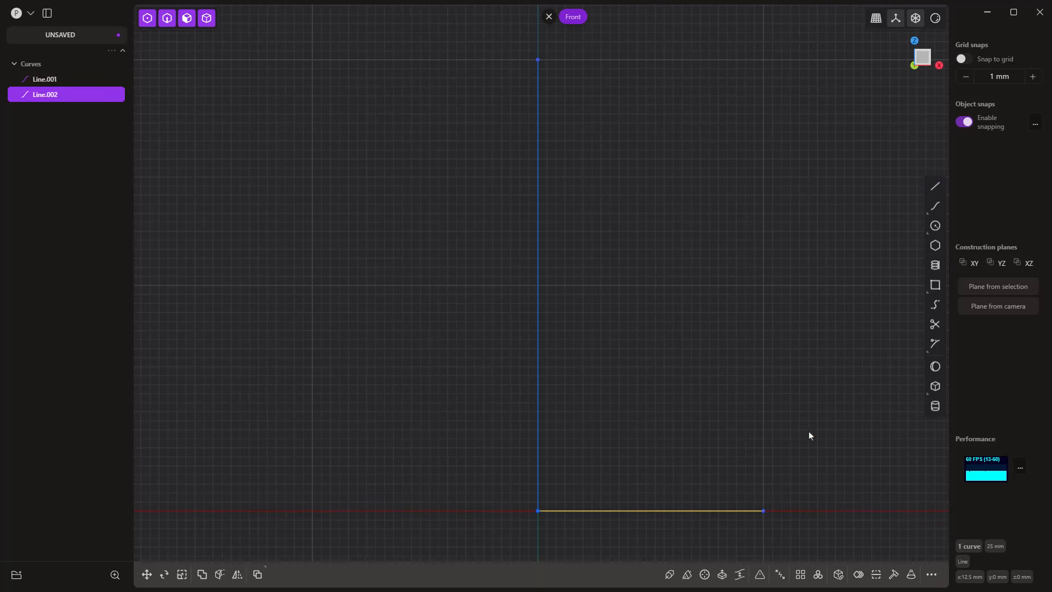
Step: Draw a 10 mm horizontal line in the positive X direction from the vertical line's upper end
left_click(934, 187)
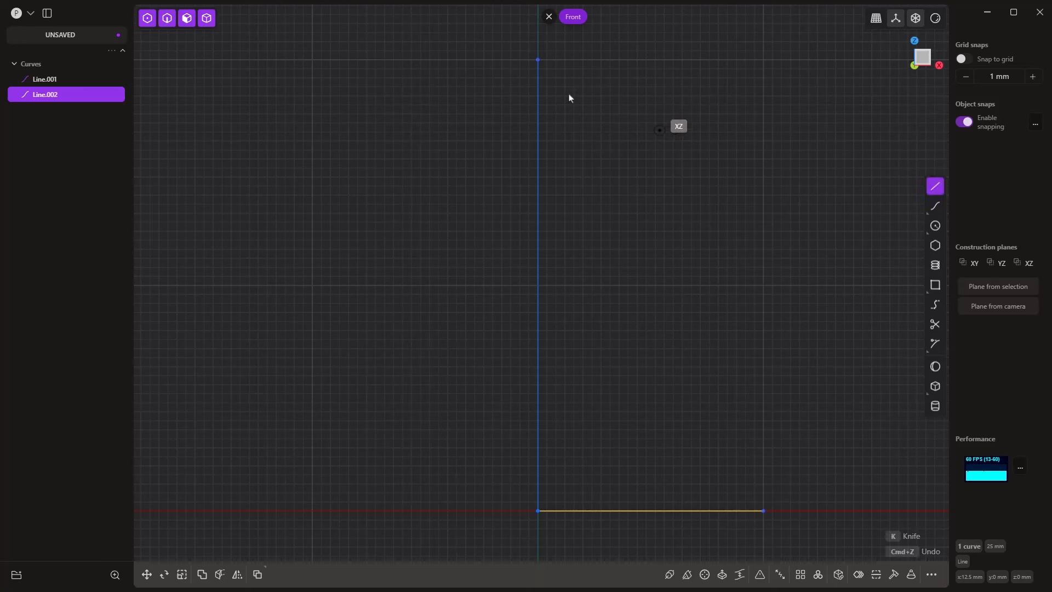
left_click(537, 60)
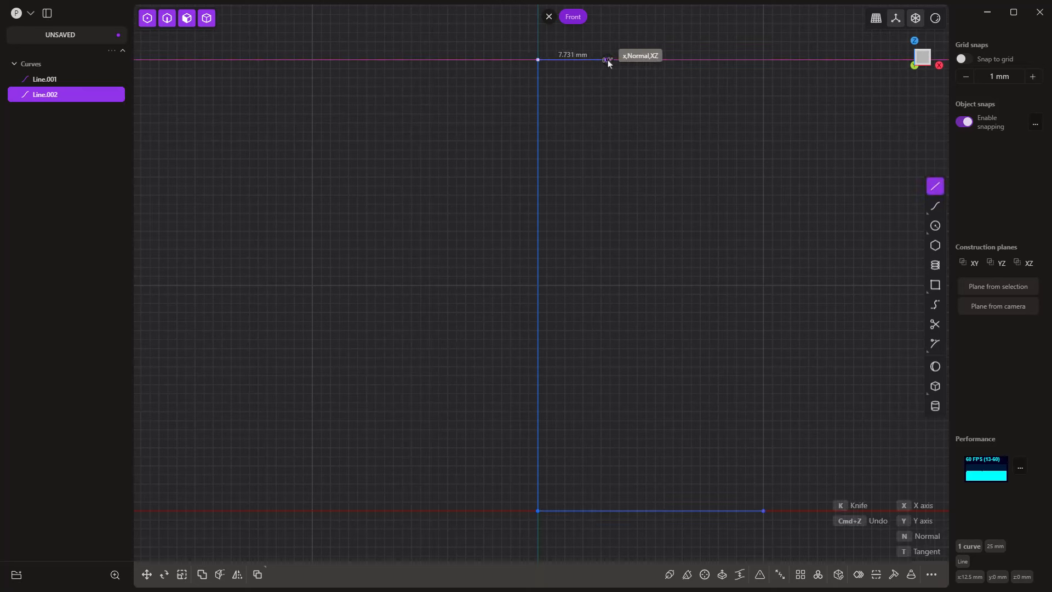
key("Tab")
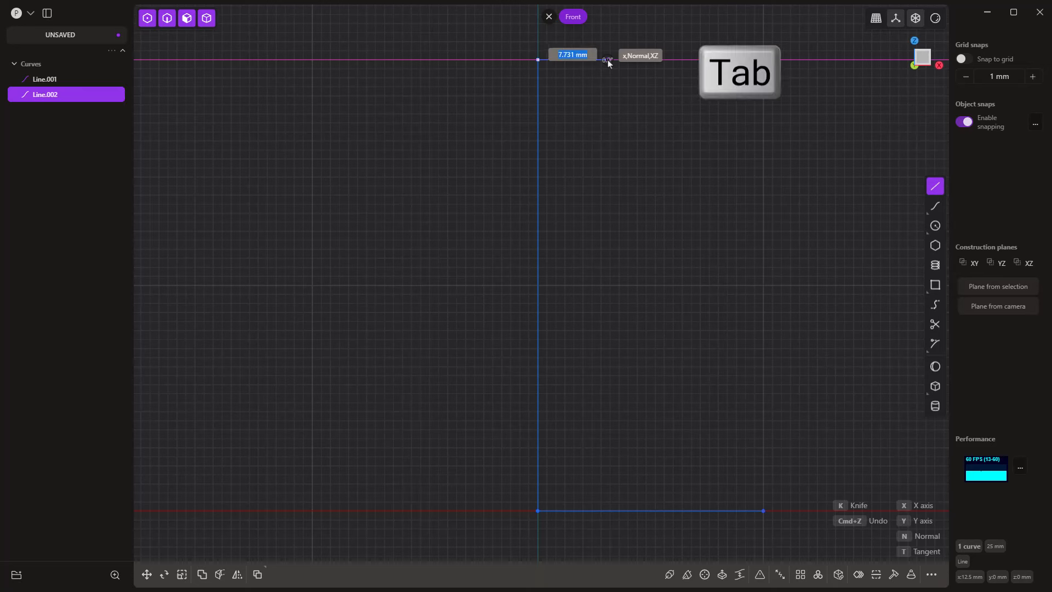
type("10")
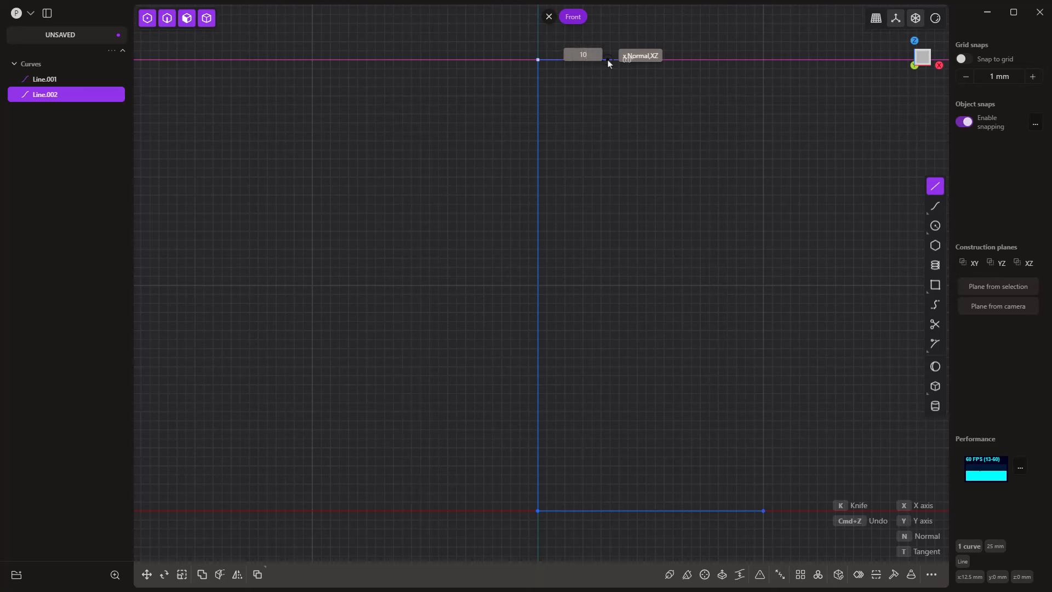
key("Return")
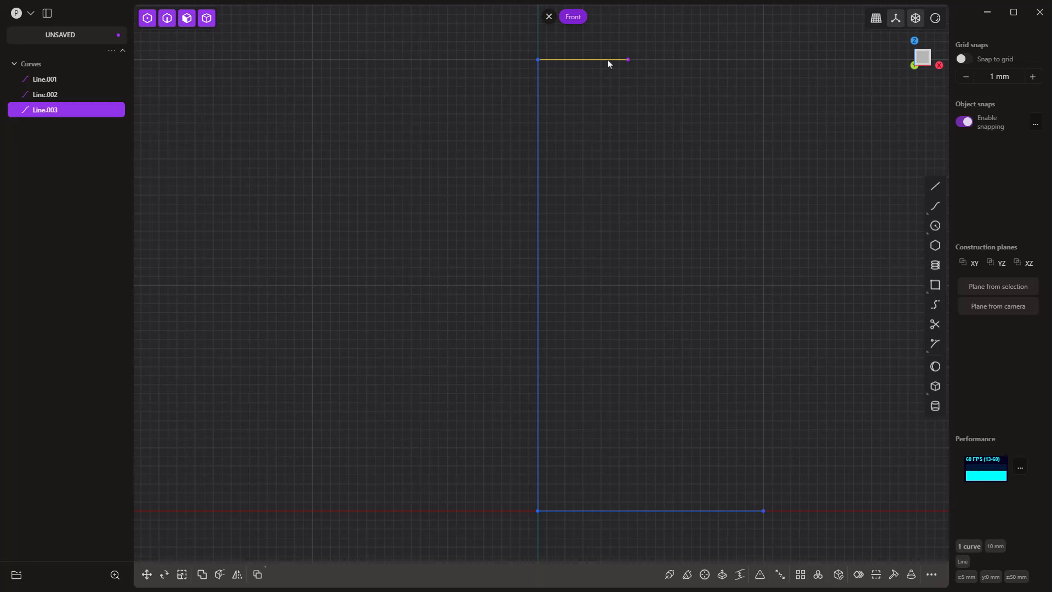
Step: Close the profile with a slanted line between the free ends of the 10 mm and 25 mm lines
left_click(934, 187)
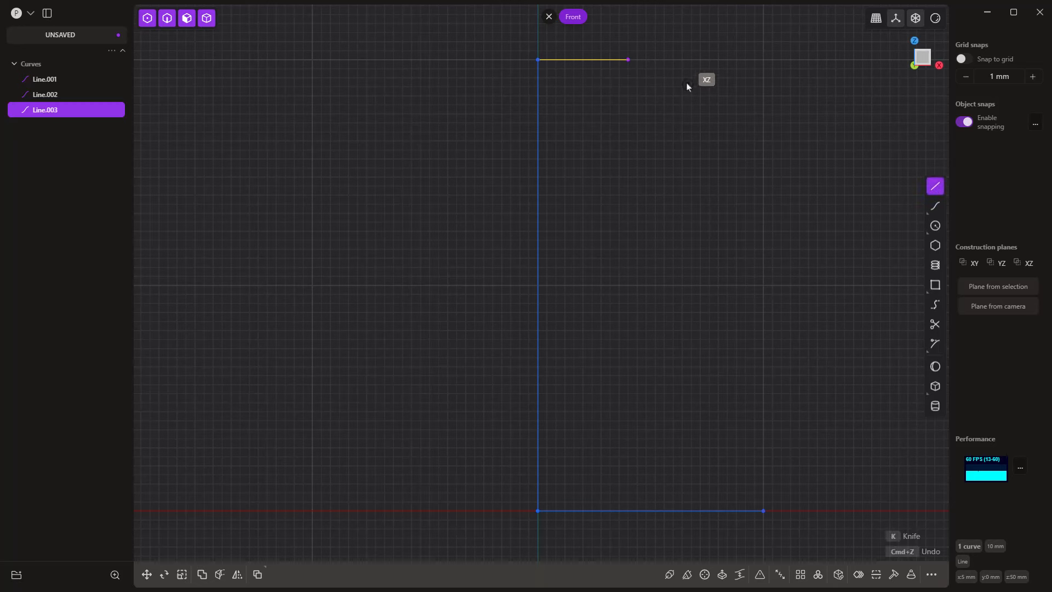
left_click(628, 59)
left_click(766, 509)
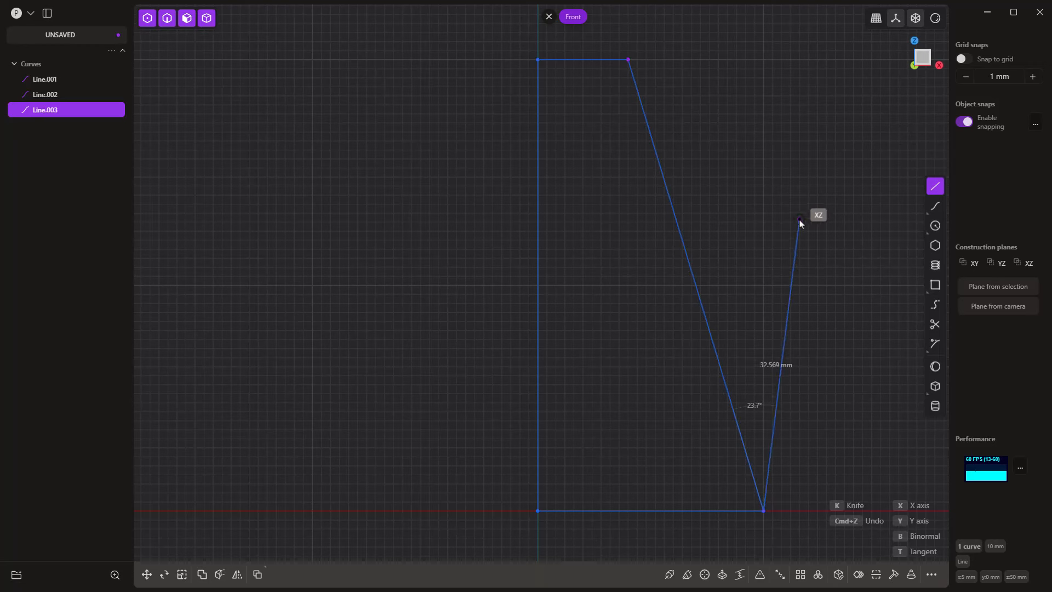
key("Escape")
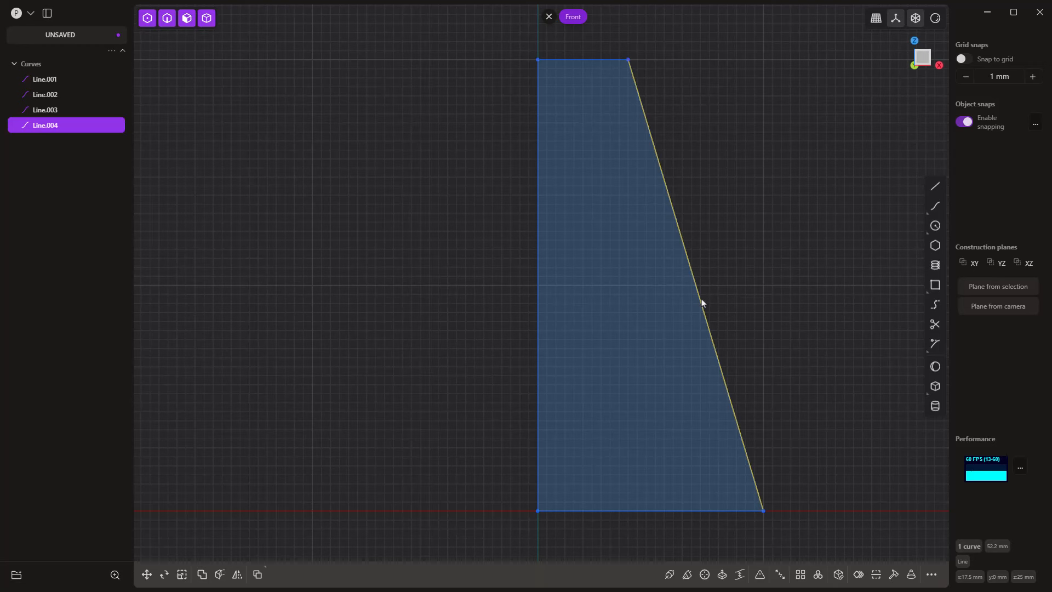
Step: Select all four profile lines and join them into a single curve
scroll(523, 394, "down", 3)
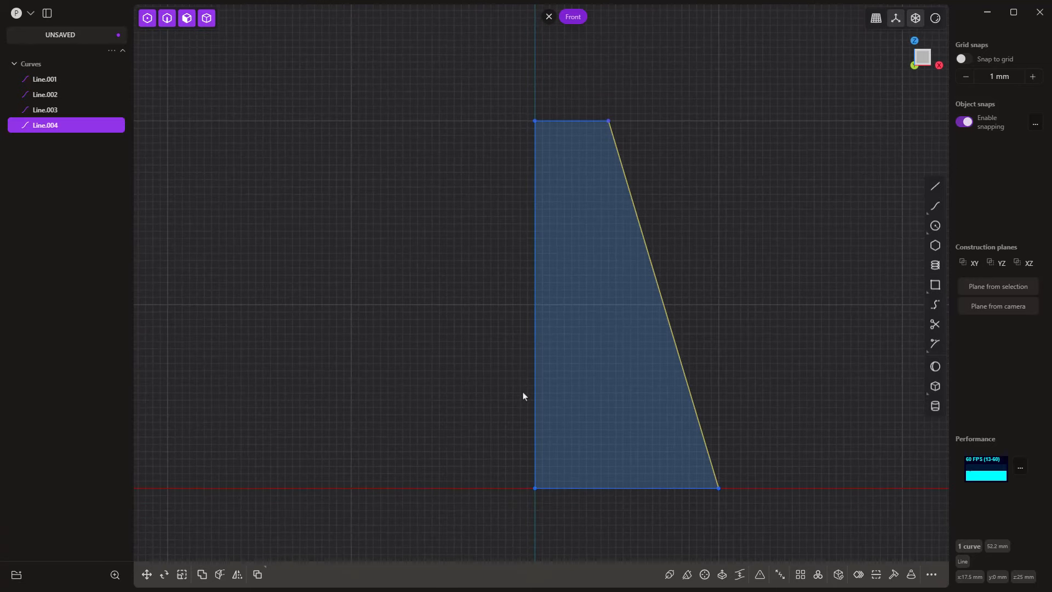
left_click_drag(777, 529, 464, 84)
key("e")
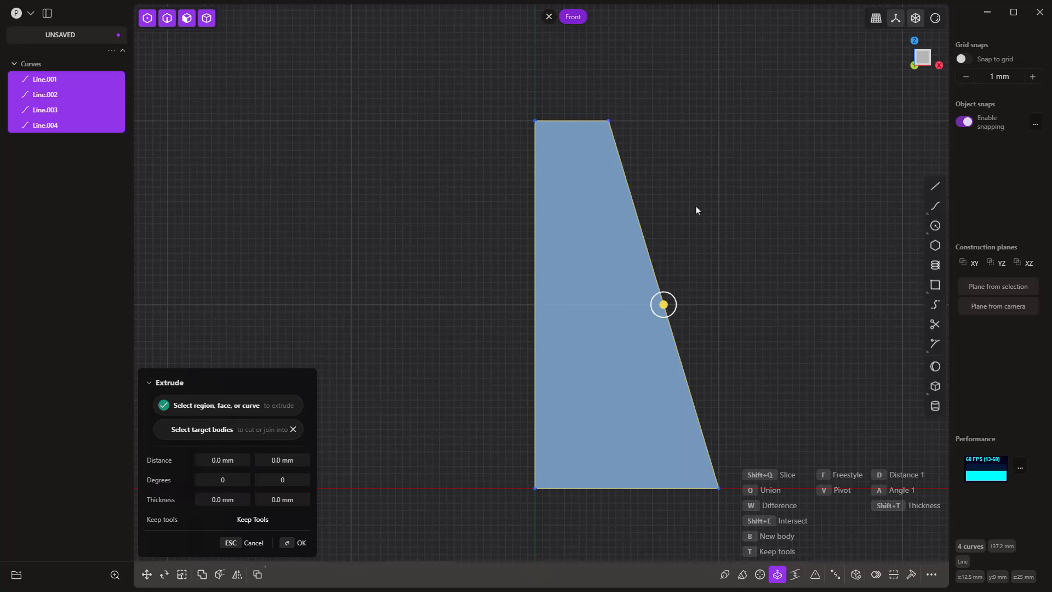
key("Escape")
key("j")
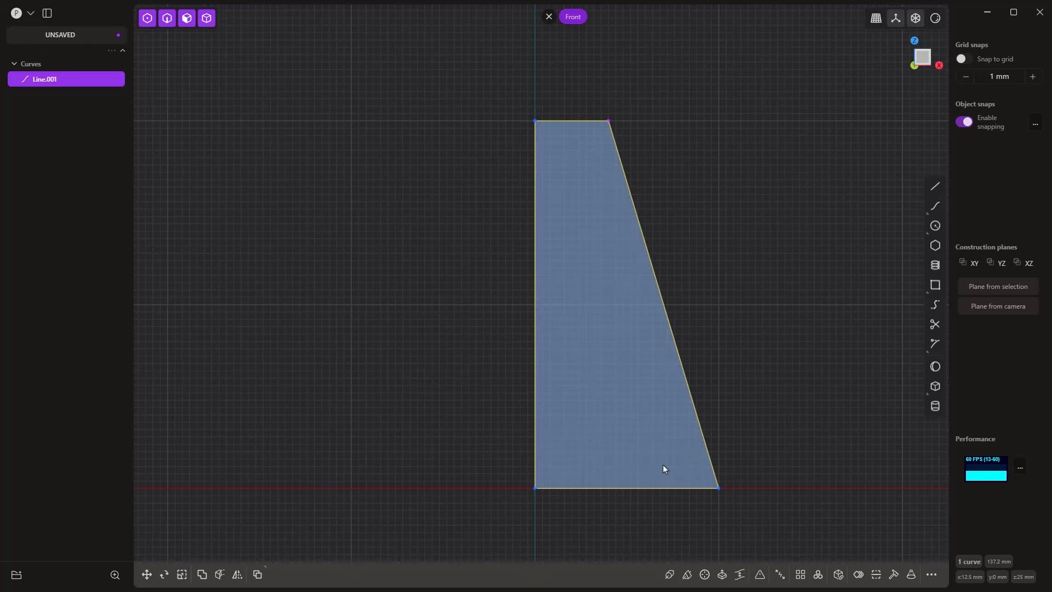
Step: Revolve the closed profile region 360 degrees around its vertical edge to form a truncated cone
left_click(599, 251)
key("e")
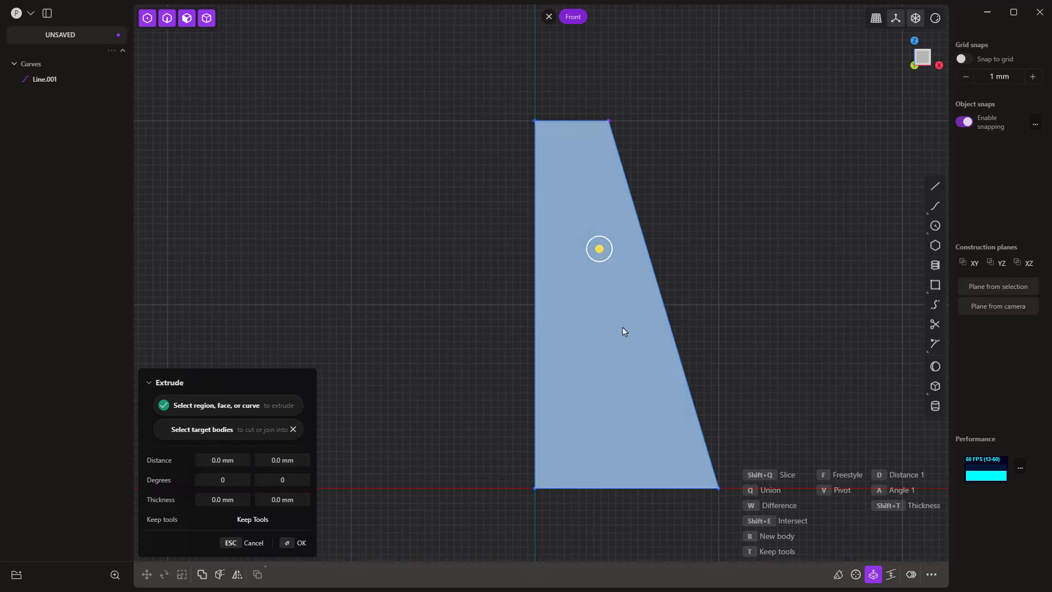
left_click(855, 574)
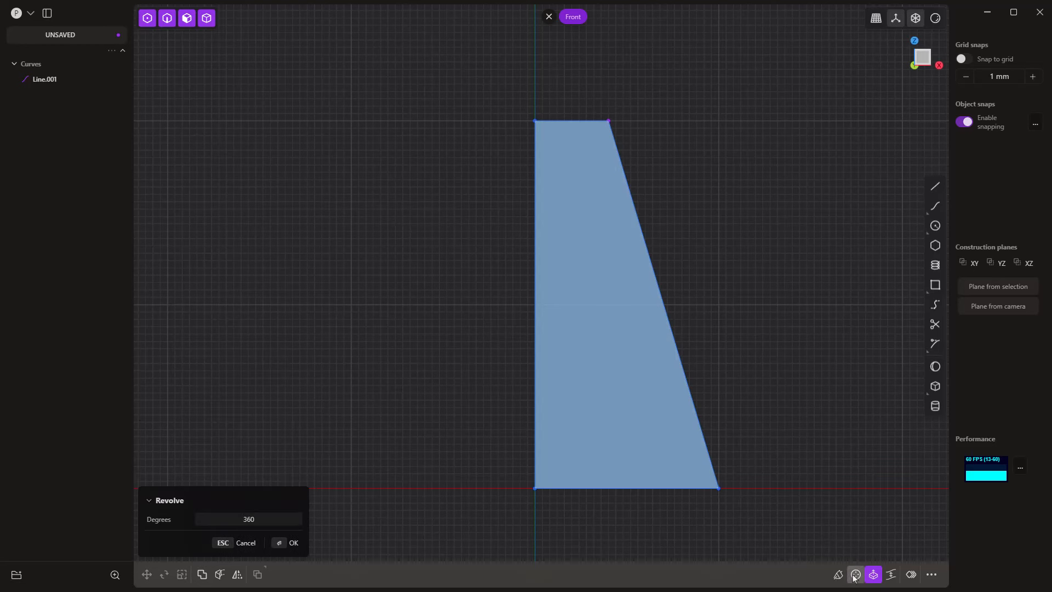
left_click(535, 419)
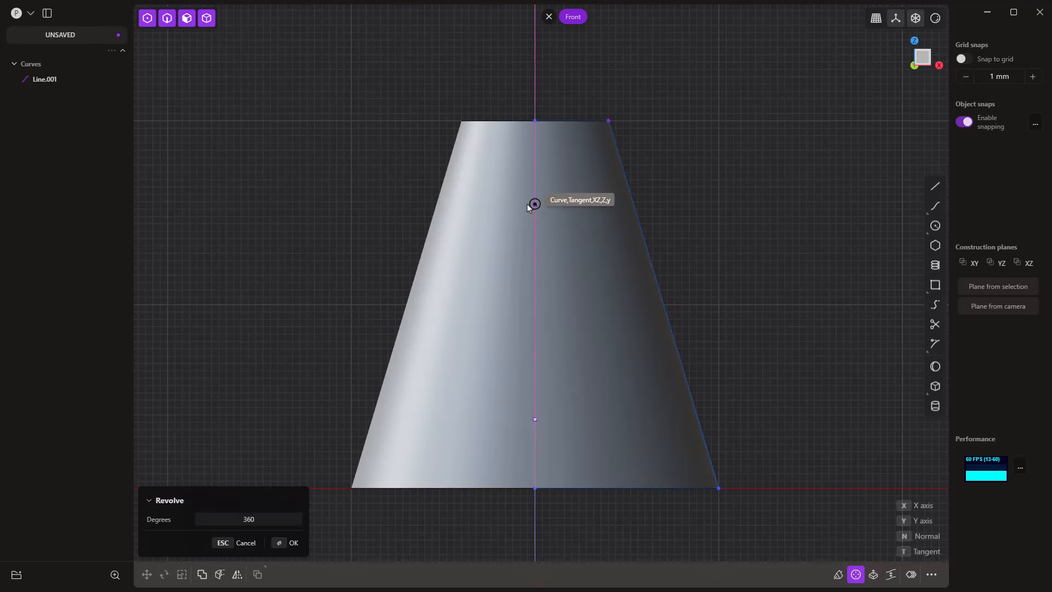
key("Return")
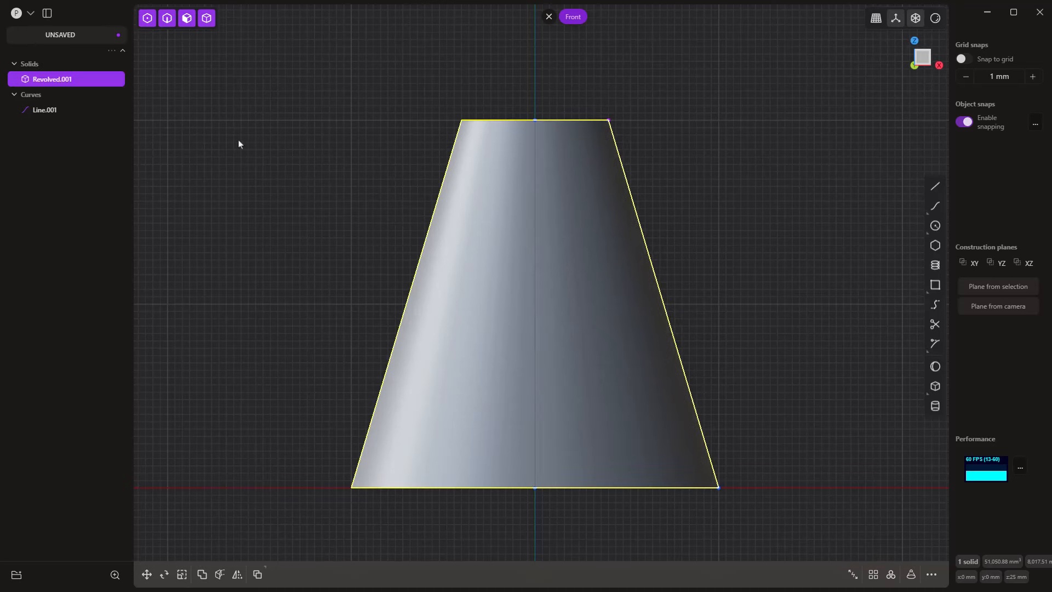
Step: Hide the joined profile curve and deselect the revolved cone
left_click(87, 110)
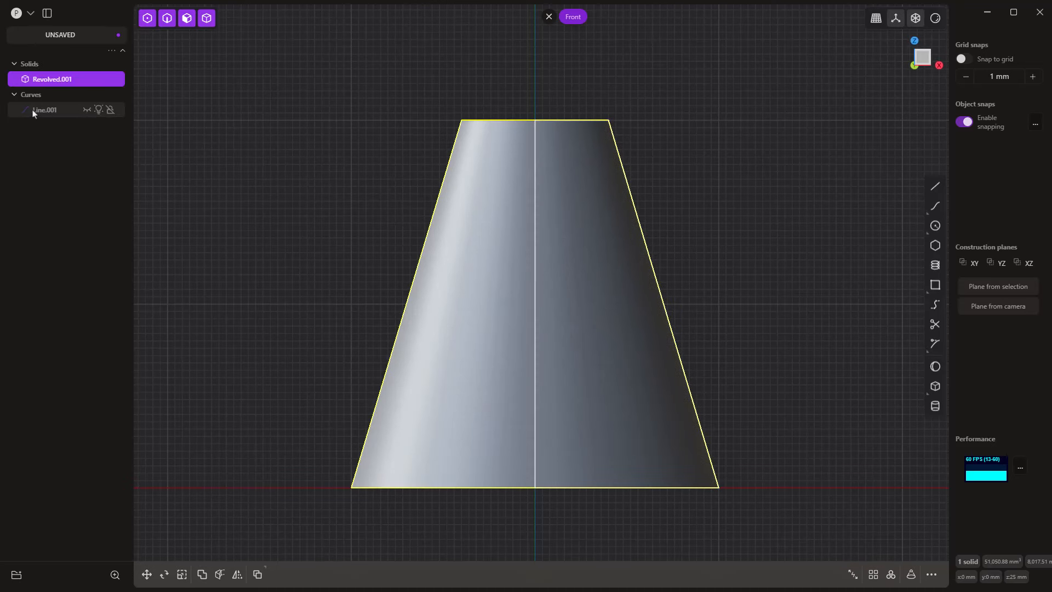
left_click(294, 256)
scroll(532, 363, "down", 3)
middle_click_drag(575, 358, 561, 380)
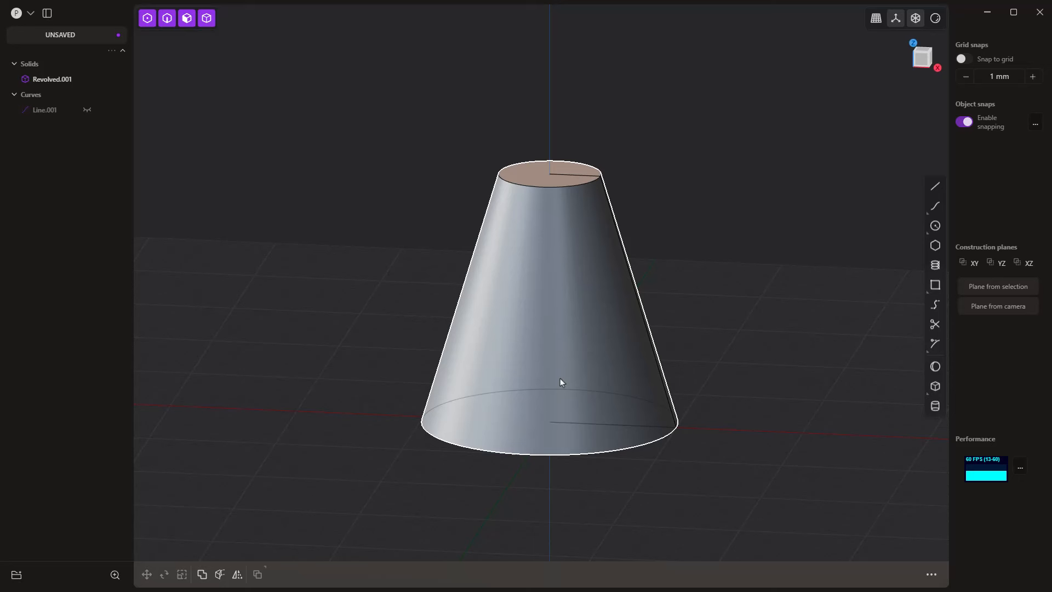
Step: Duplicate the revolved cone in place and hide the copy
left_click(56, 82)
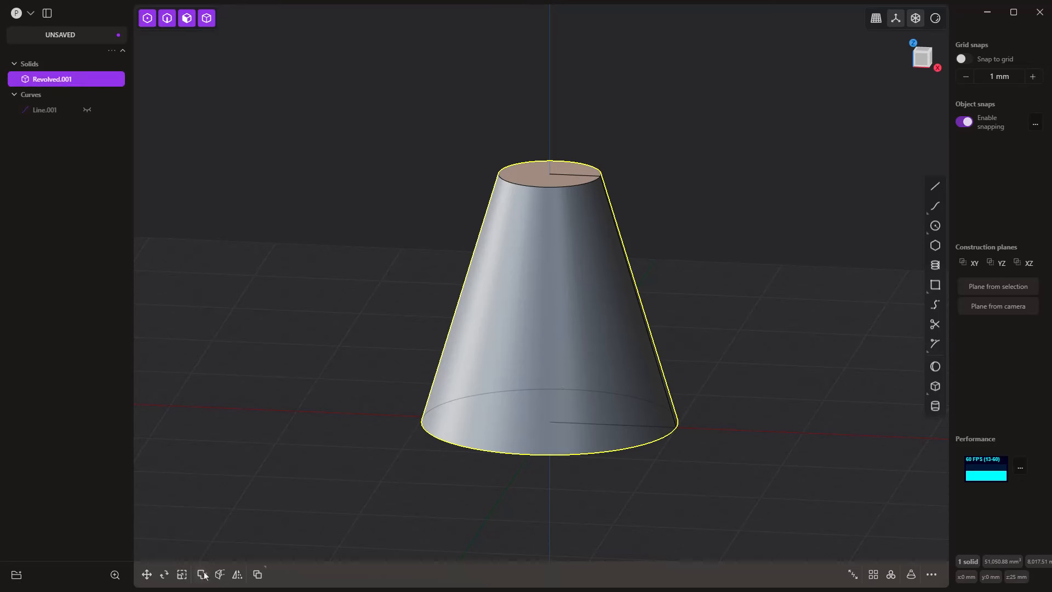
key("shift+d")
left_click(256, 577)
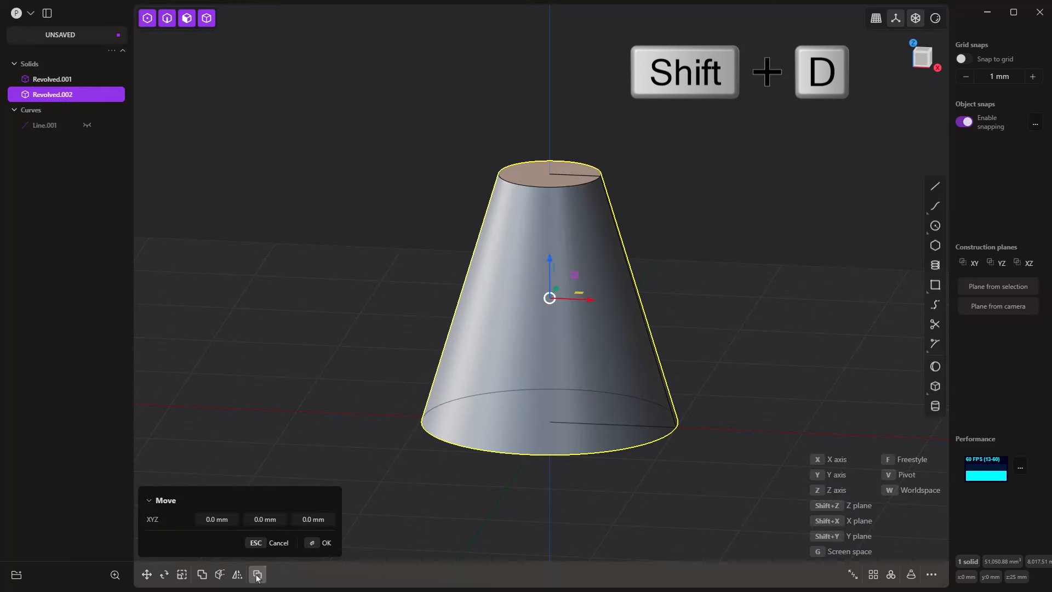
right_click(243, 274)
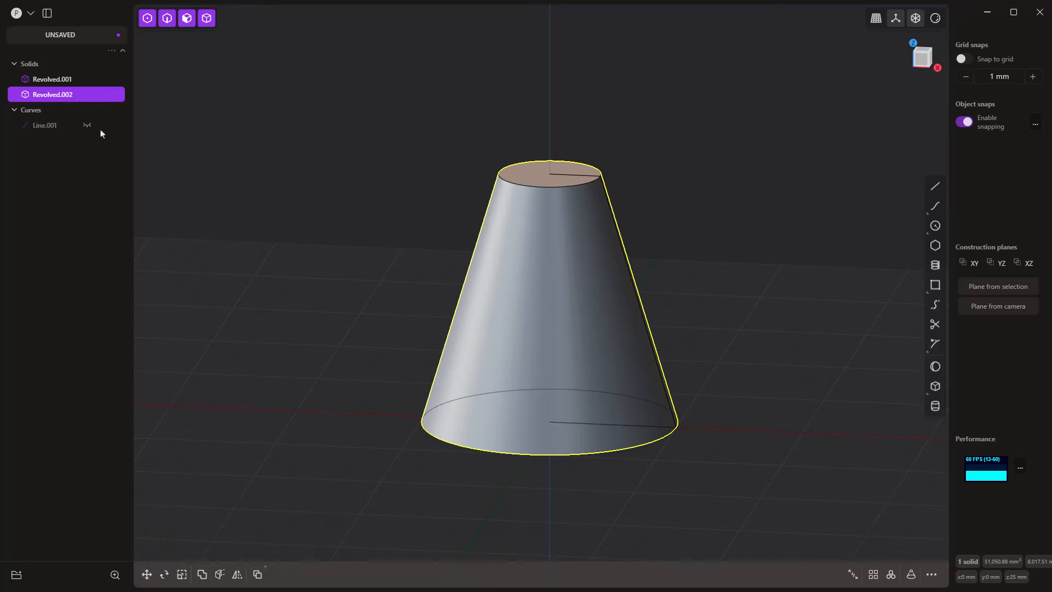
left_click(88, 95)
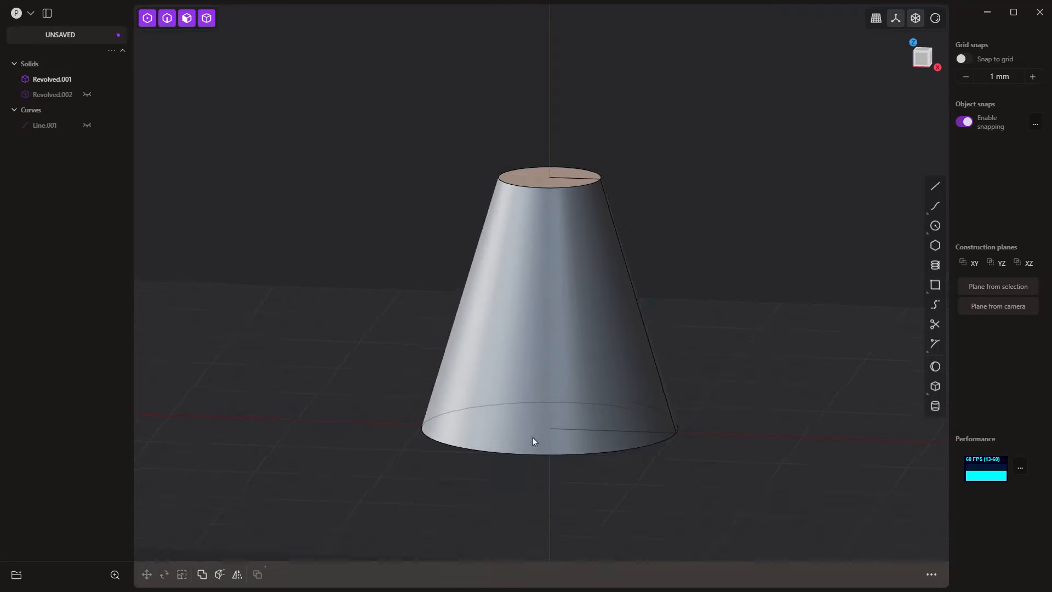
Step: Set a temporary construction plane on the flat base face of the truncated cone
middle_click_drag(535, 438, 535, 348)
middle_click_drag(568, 458, 567, 258)
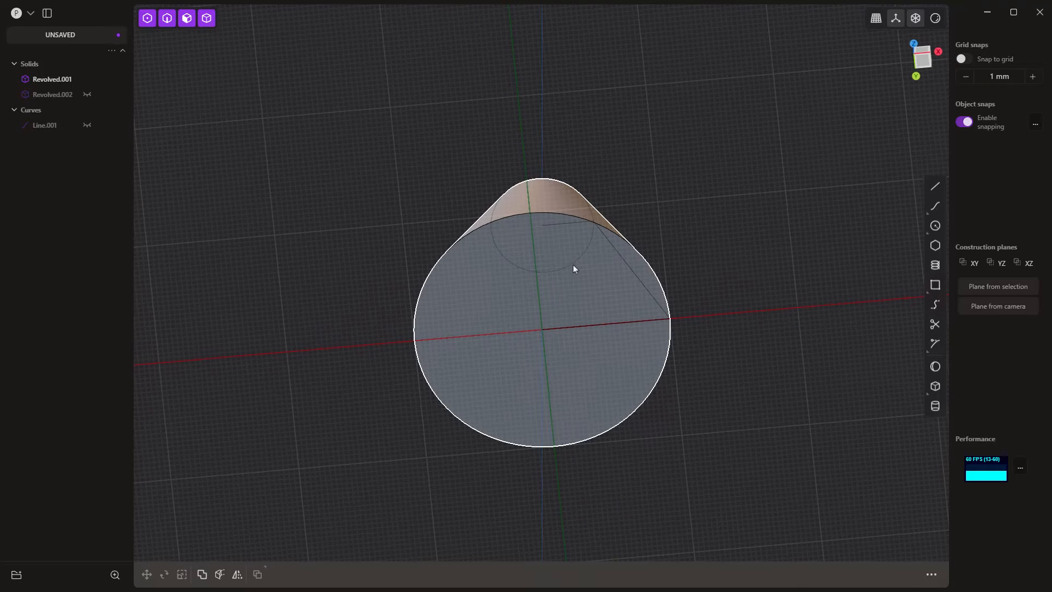
left_click(566, 271)
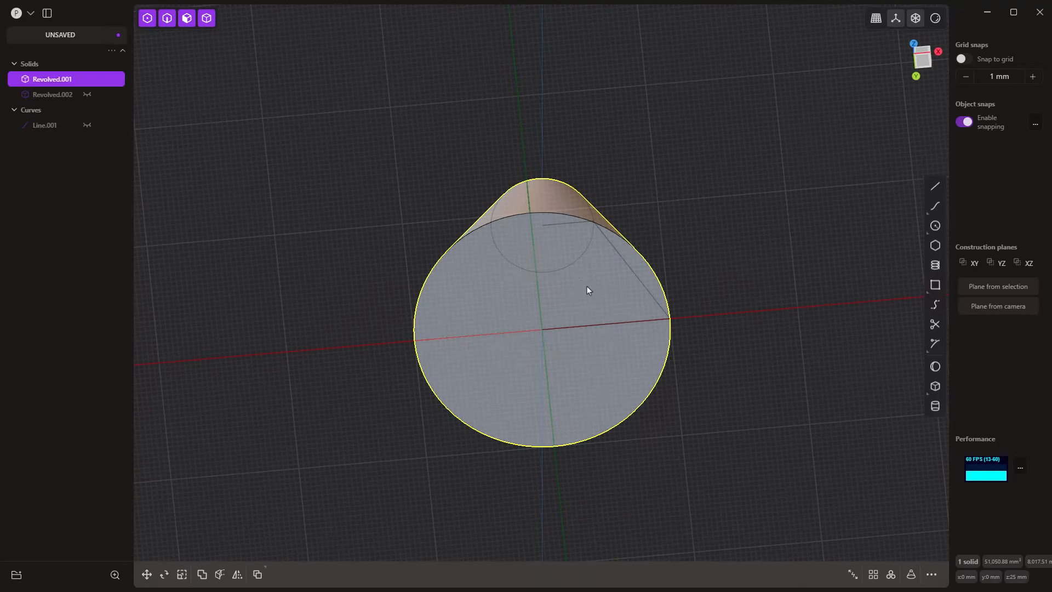
left_click(587, 287)
key("space")
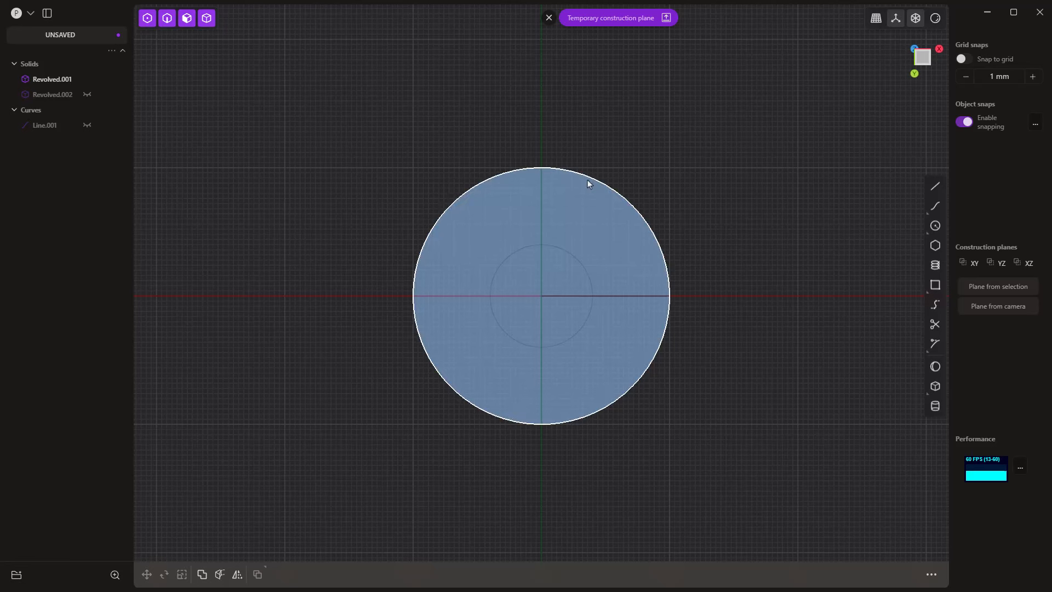
left_click(570, 172)
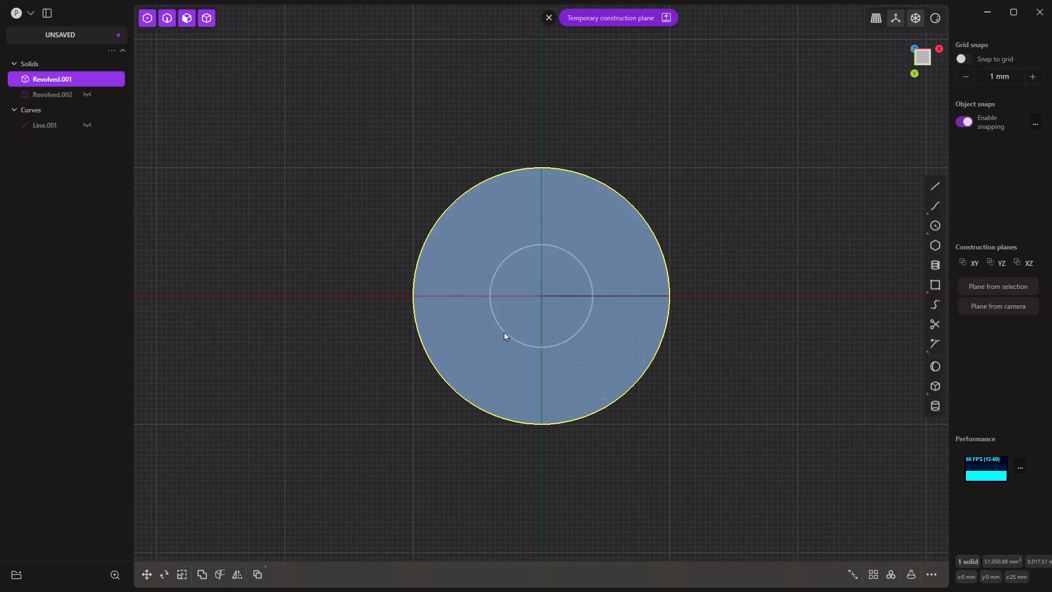
left_click(808, 230)
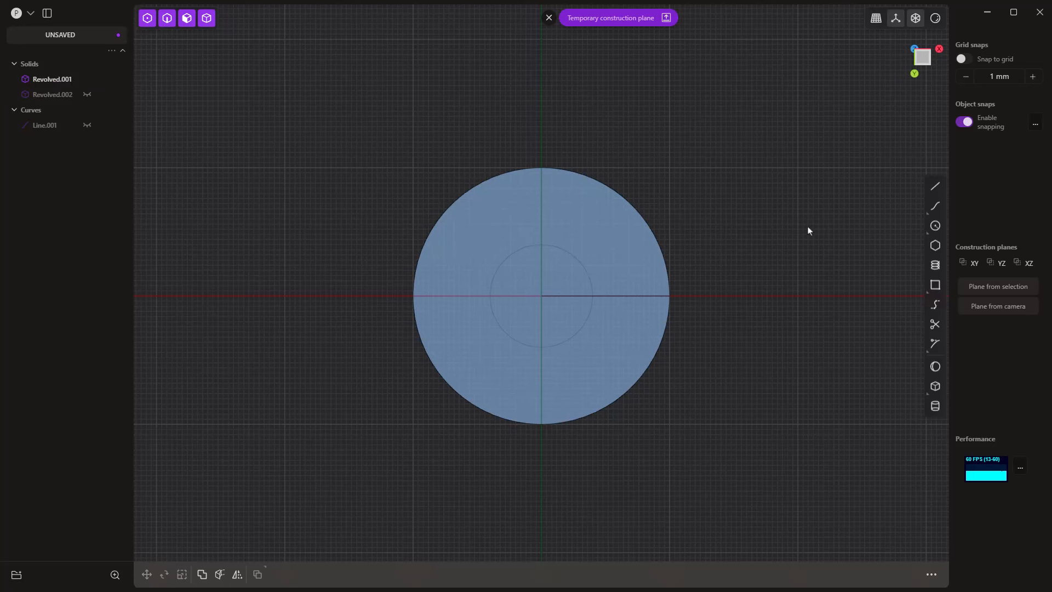
Step: Draw a circle of about 4.2 mm radius on the Y axis, centred about 19 mm from the base centre
left_click(935, 226)
left_click(541, 296)
left_click(541, 245)
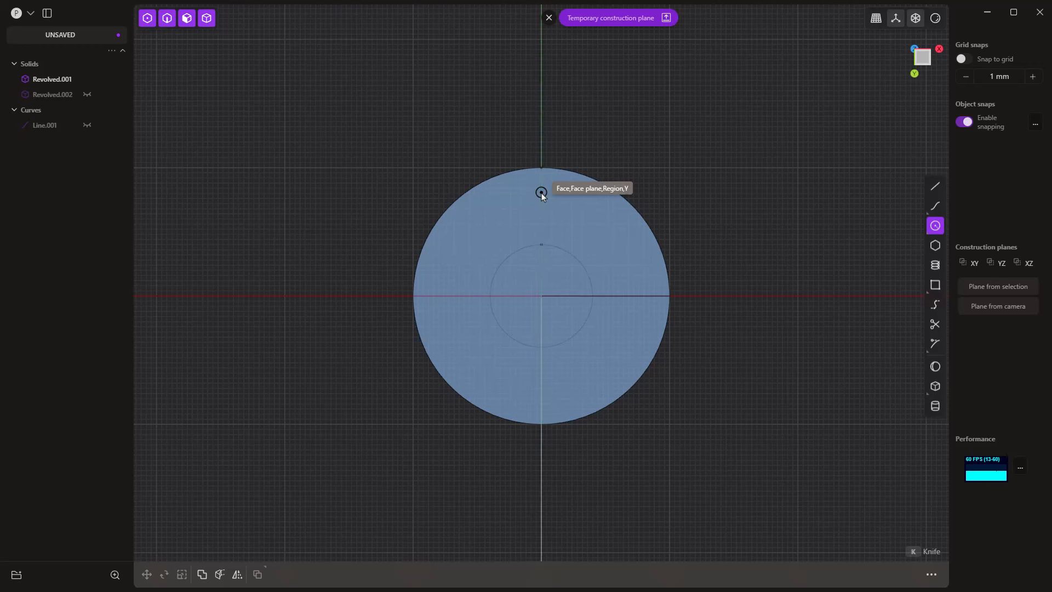
left_click(541, 197)
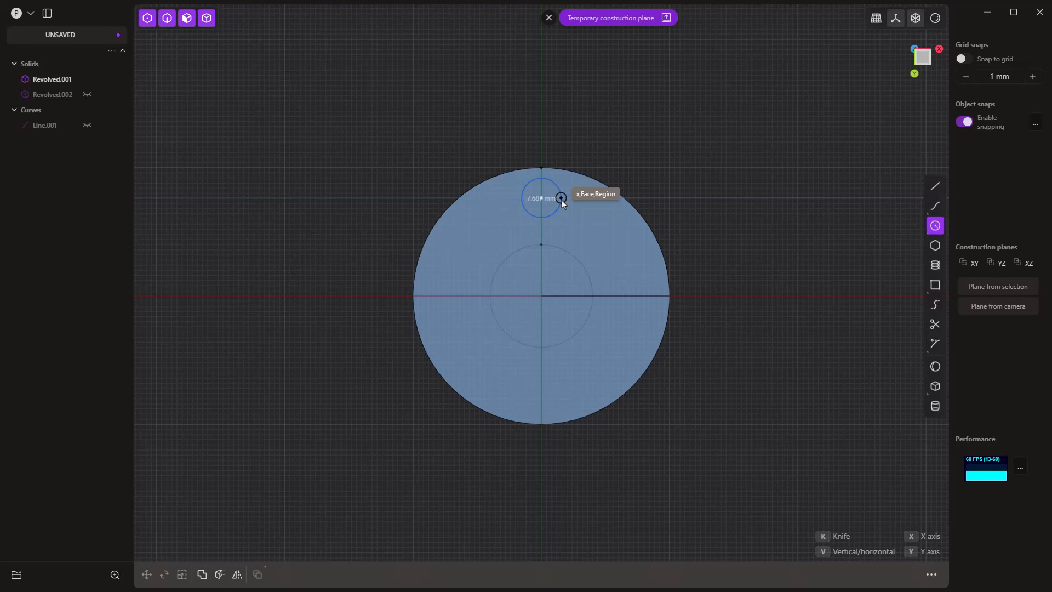
left_click(563, 199)
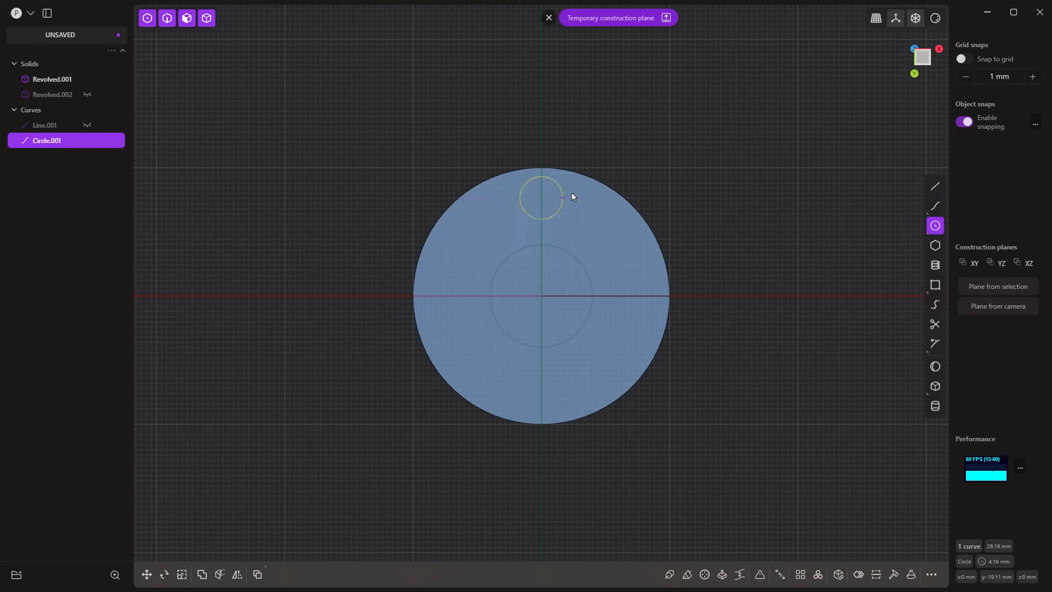
Step: Draw a horizontal chord about 7 mm long across the small circle, between its centre and the base centre
scroll(564, 175, "up", 1)
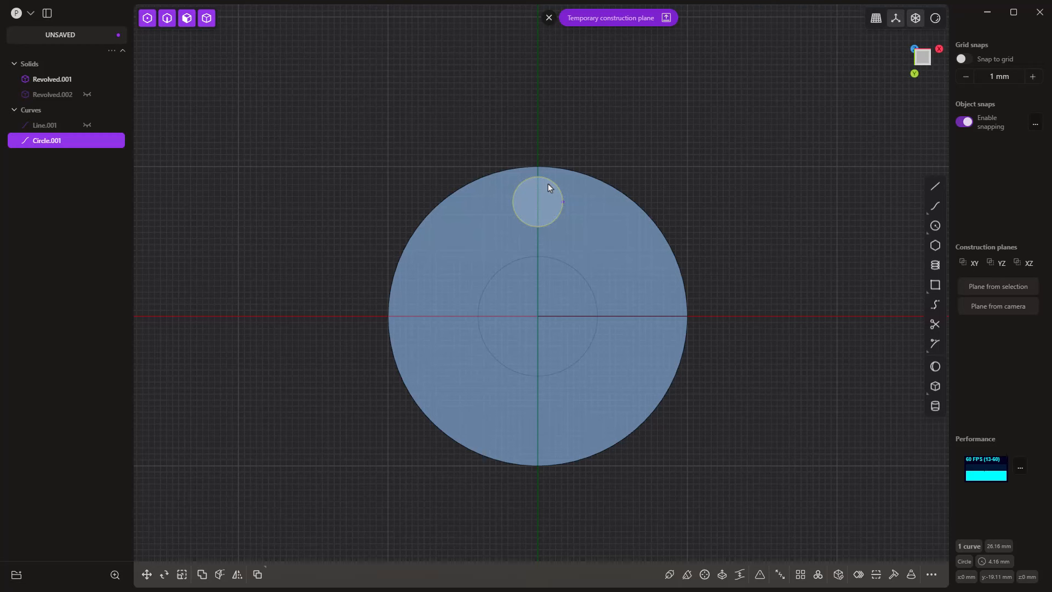
left_click(934, 187)
scroll(524, 229, "up", 4)
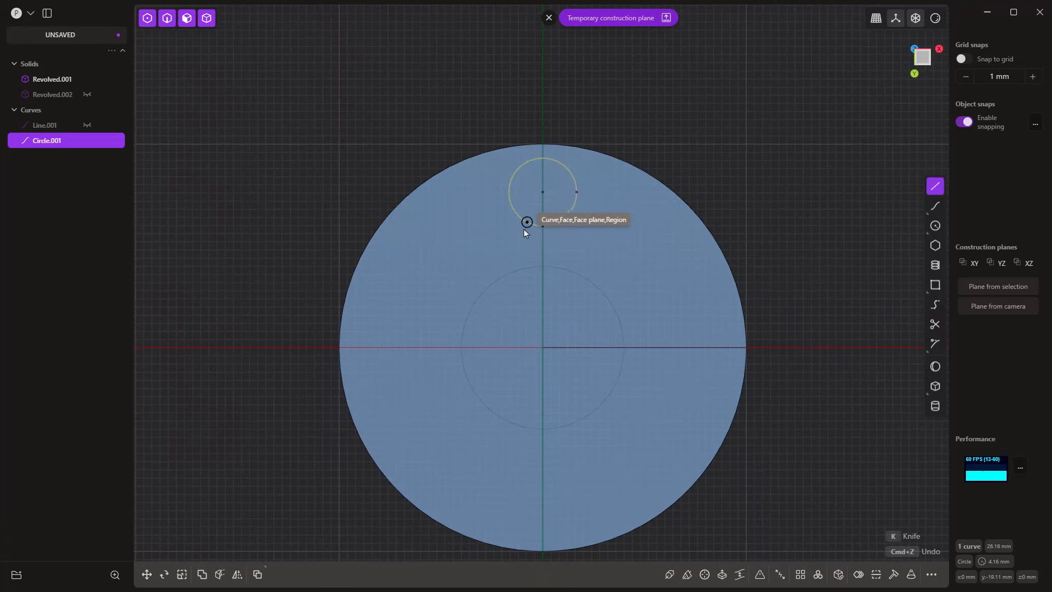
scroll(522, 226, "up", 2)
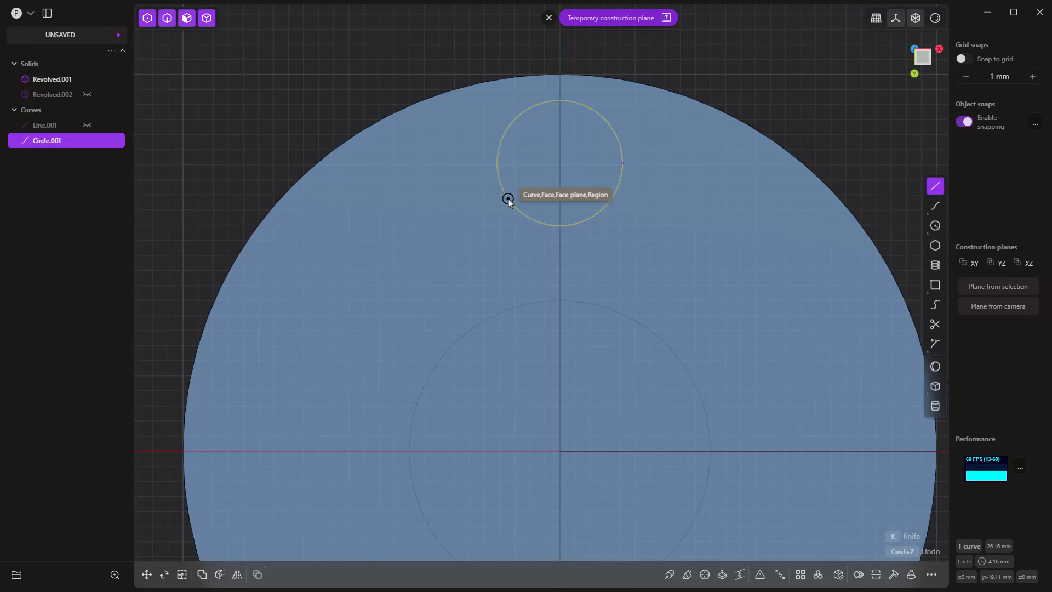
left_click(507, 197)
left_click(612, 198)
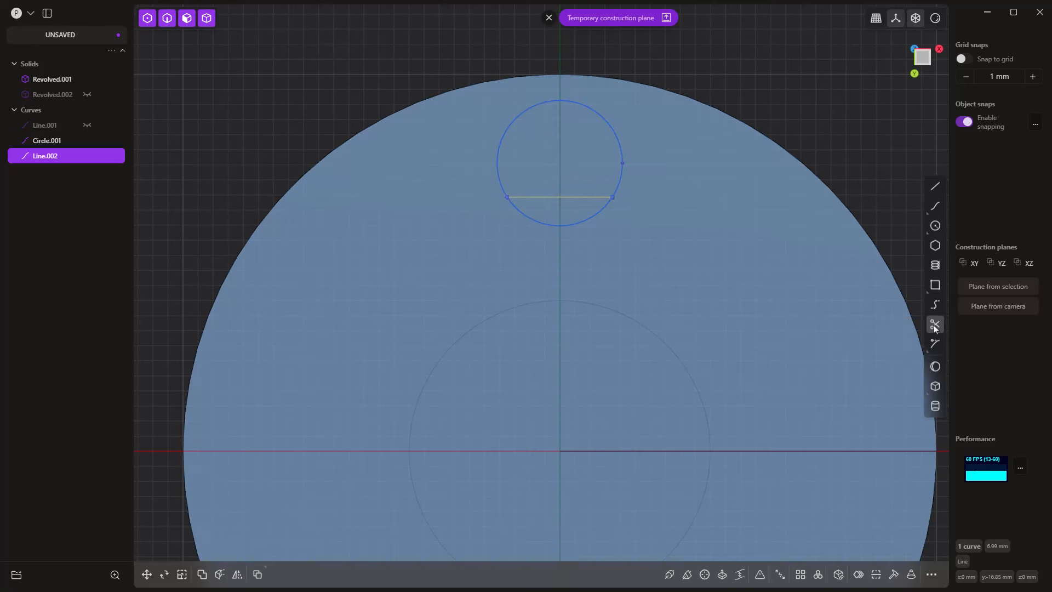
Step: Trim away the small circle's segment facing the base centre and the chord, leaving an open arc
left_click(935, 324)
left_click(604, 211)
left_click(598, 196)
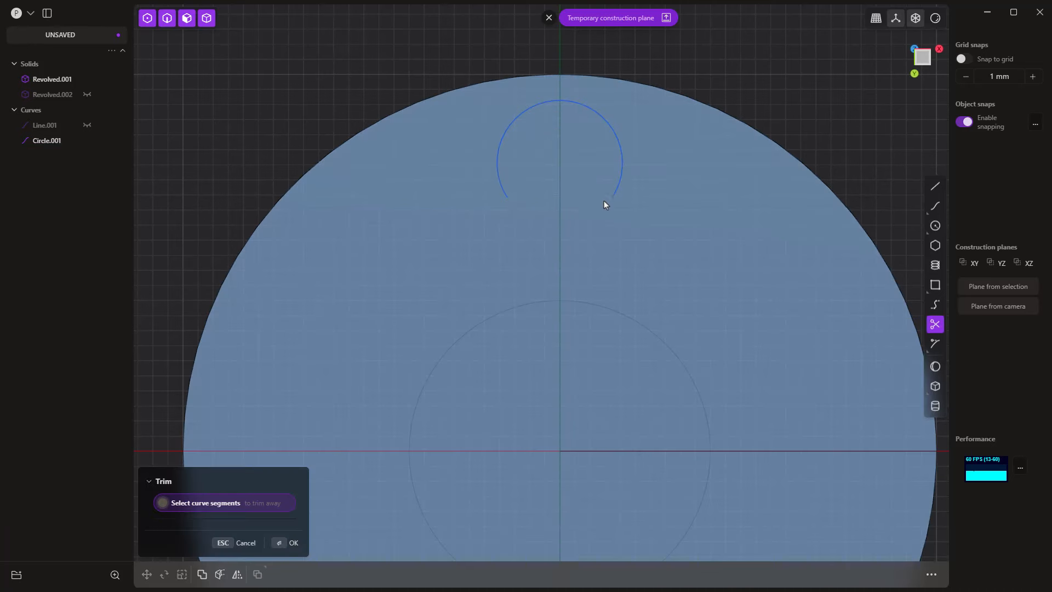
key("Escape")
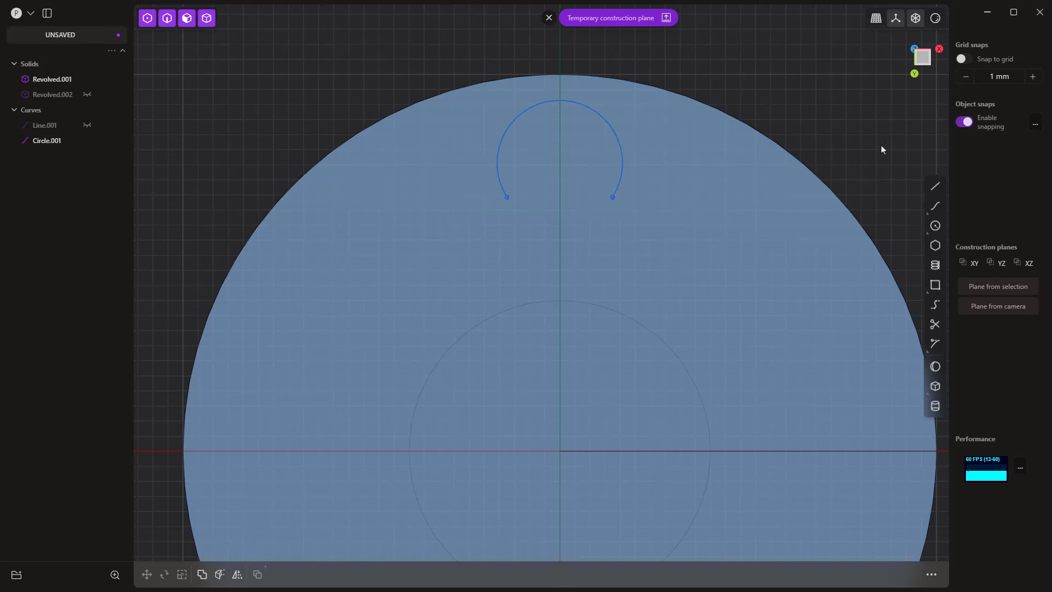
left_click(935, 187)
left_click(559, 450)
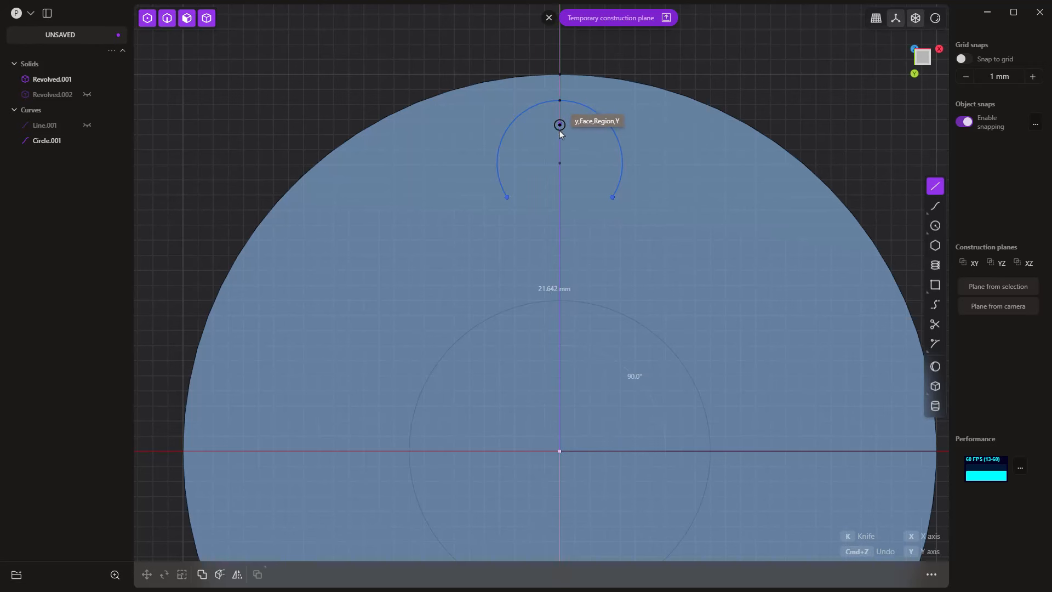
left_click(559, 163)
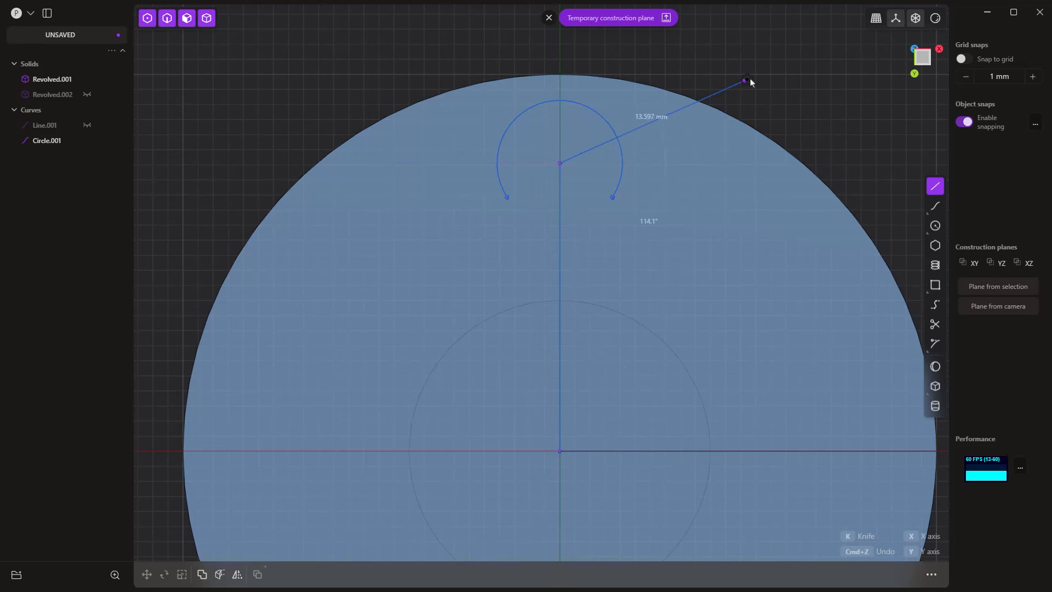
key("Escape")
Step: Draw a straight line about 19 mm long from the base centre to the centre of the open arc
left_click(935, 186)
left_click(559, 450)
left_click(560, 162)
key("Escape")
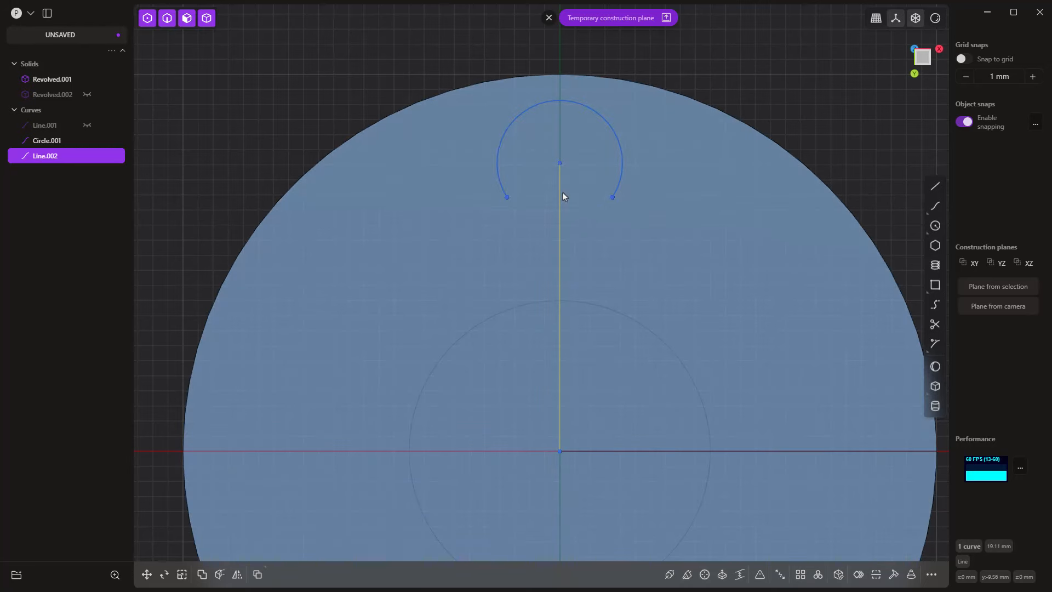
Step: Rotate the line by 360/10 degrees around the Z axis, with the pivot at the base centre
key("r")
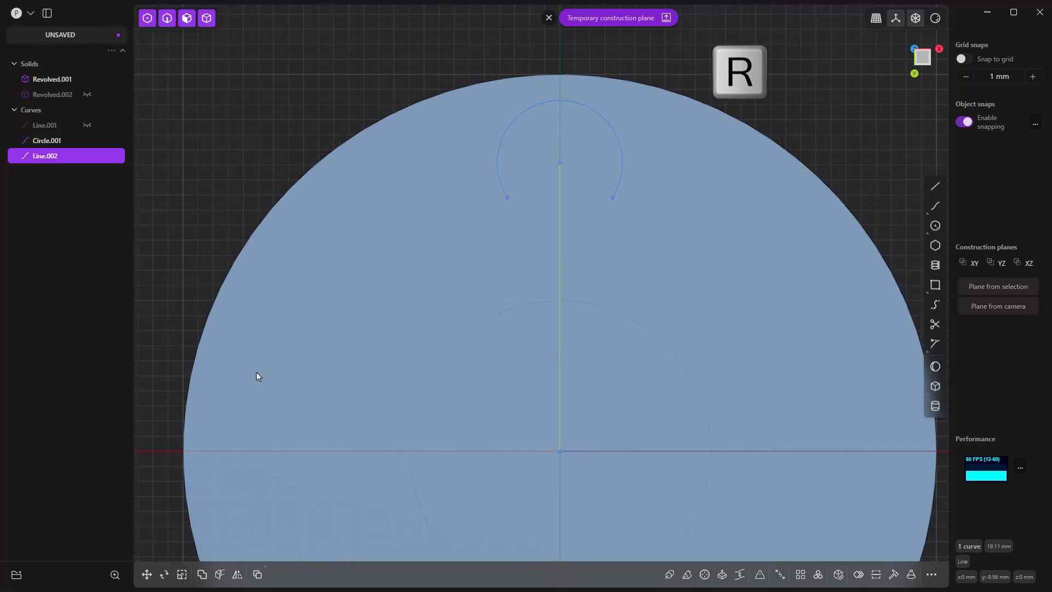
left_click(163, 574)
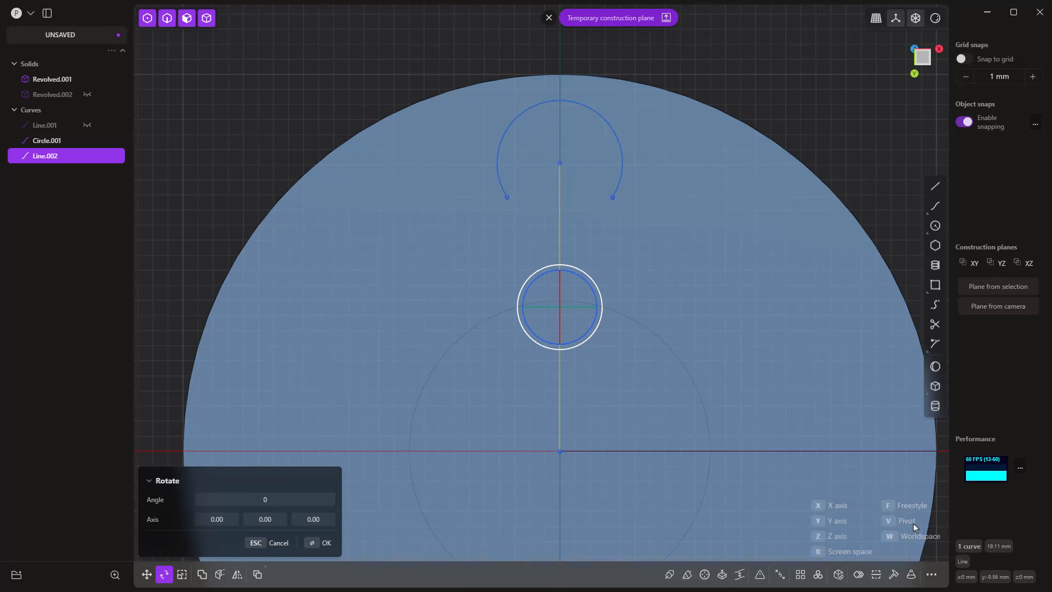
key("v")
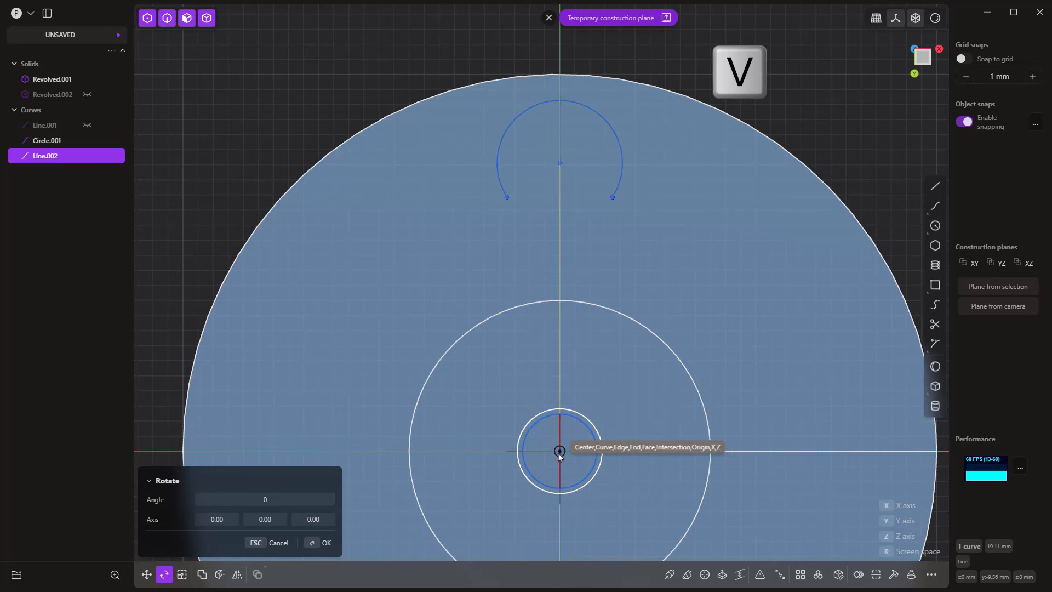
left_click(559, 451)
left_click_drag(571, 419, 596, 429)
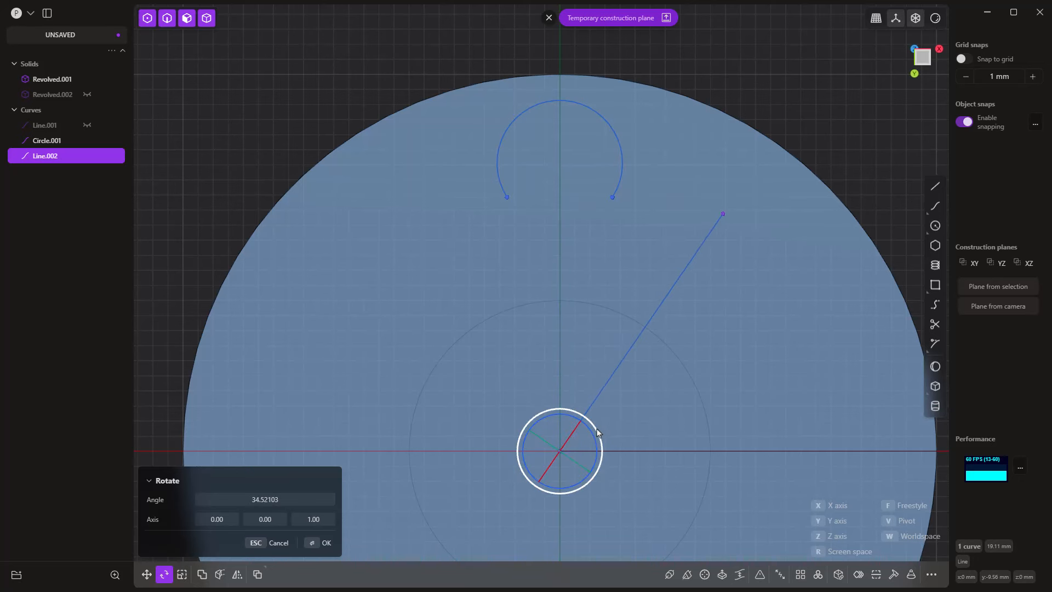
left_click(277, 500)
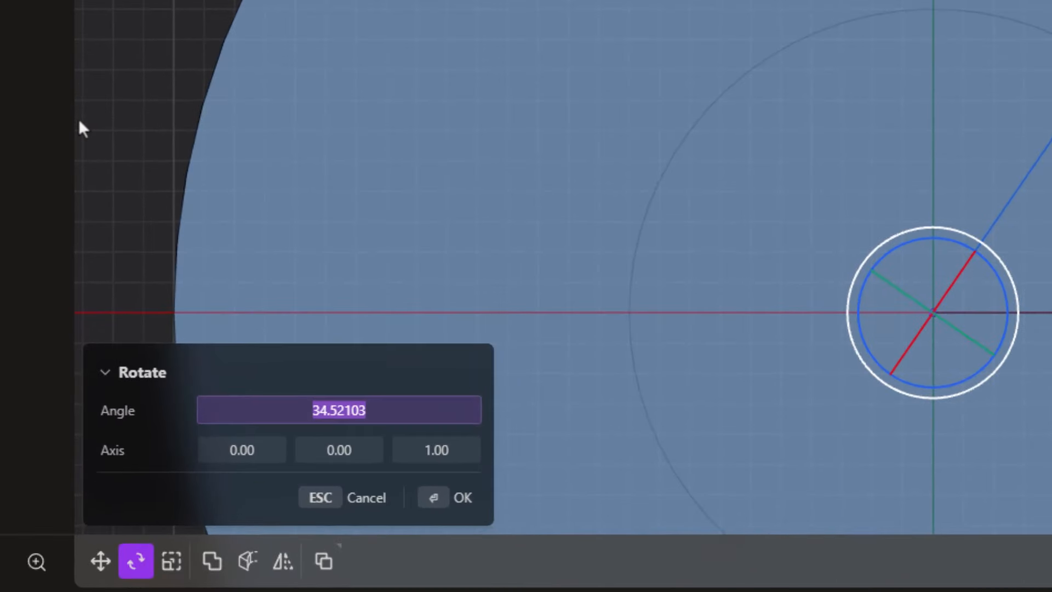
type("360")
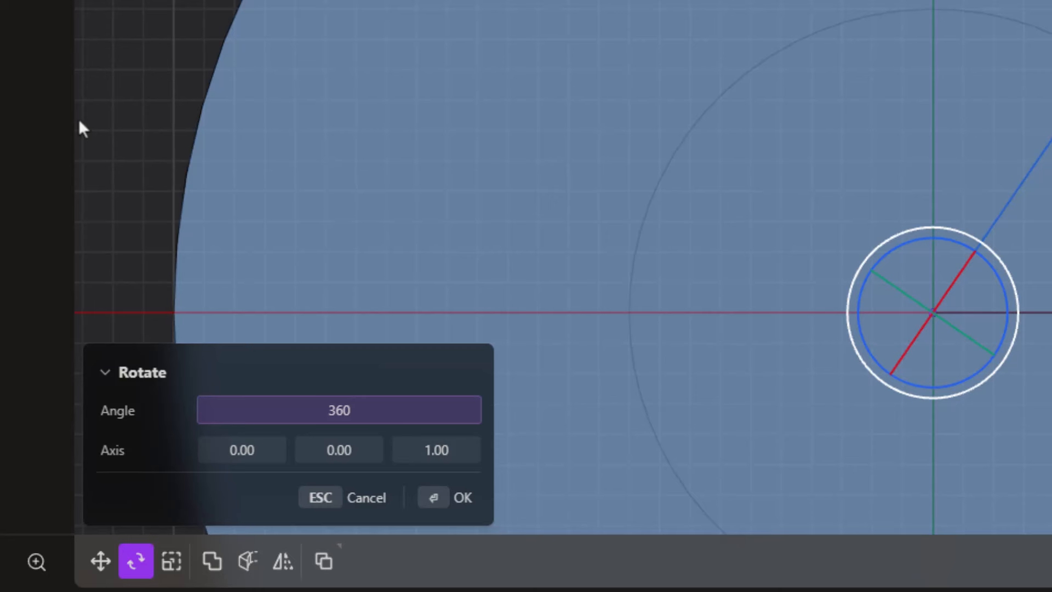
type("/10")
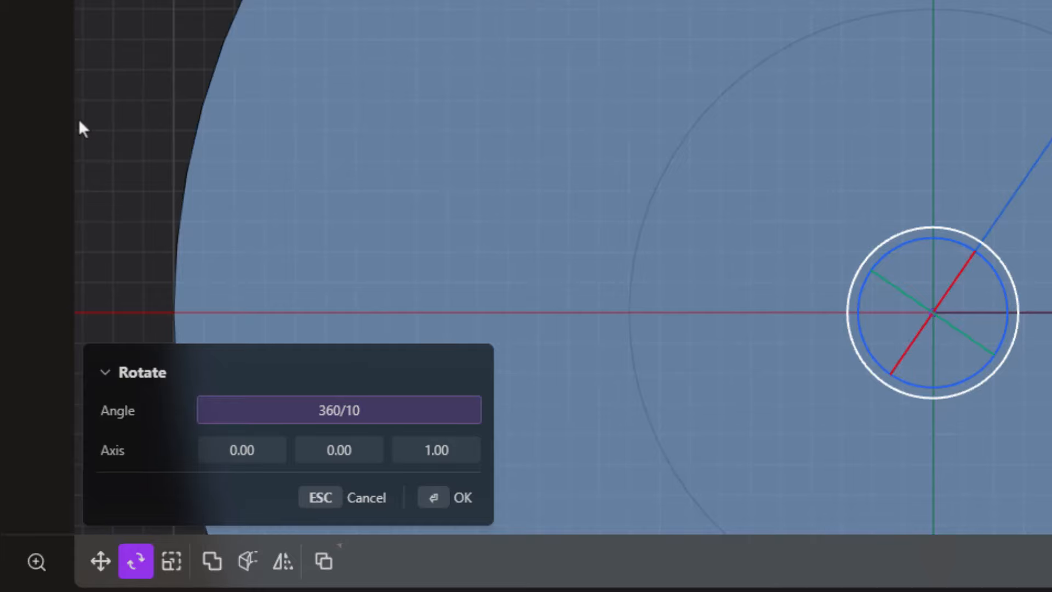
key("Return")
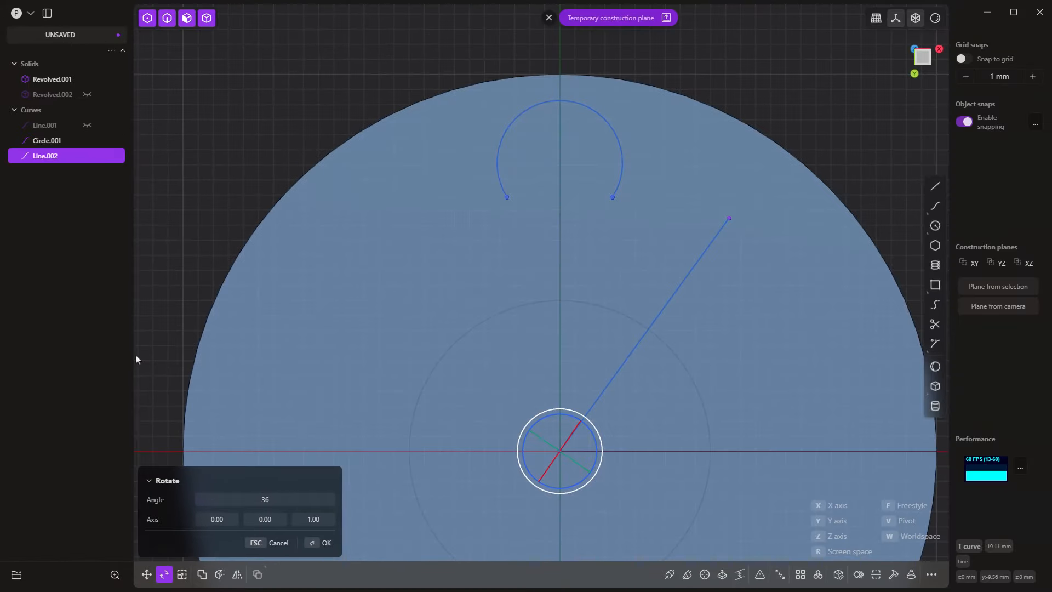
key("Return")
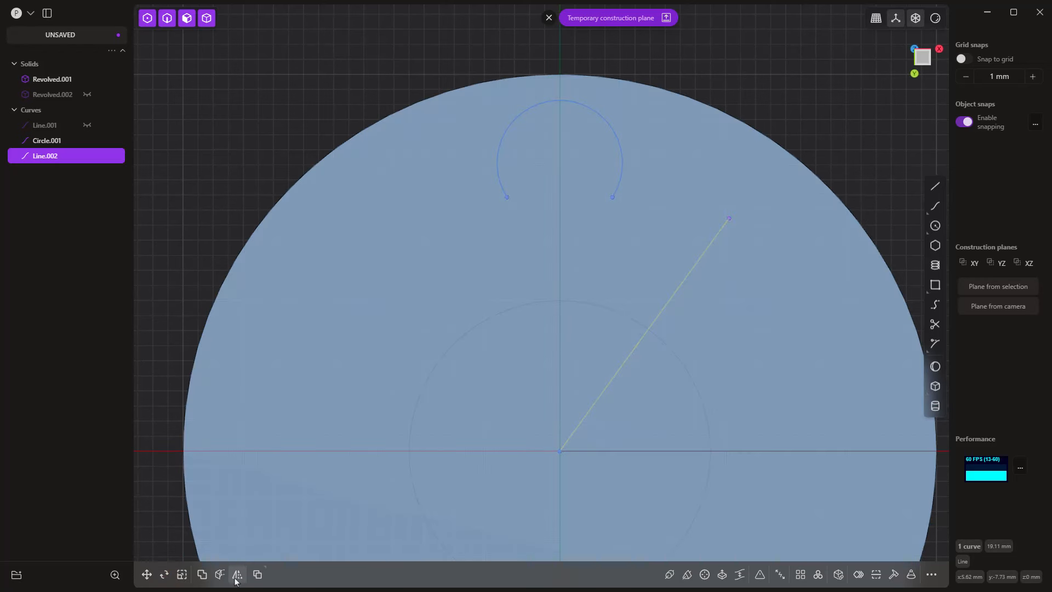
Step: Mirror the rotated line across the Y axis to form a symmetric V from the base centre
left_click(237, 574)
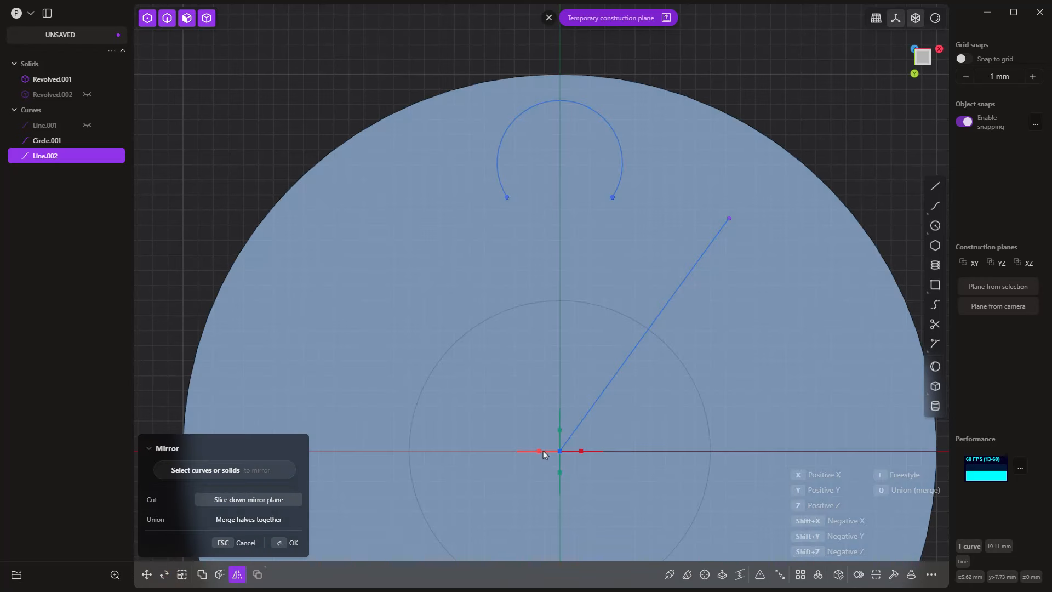
key("Return")
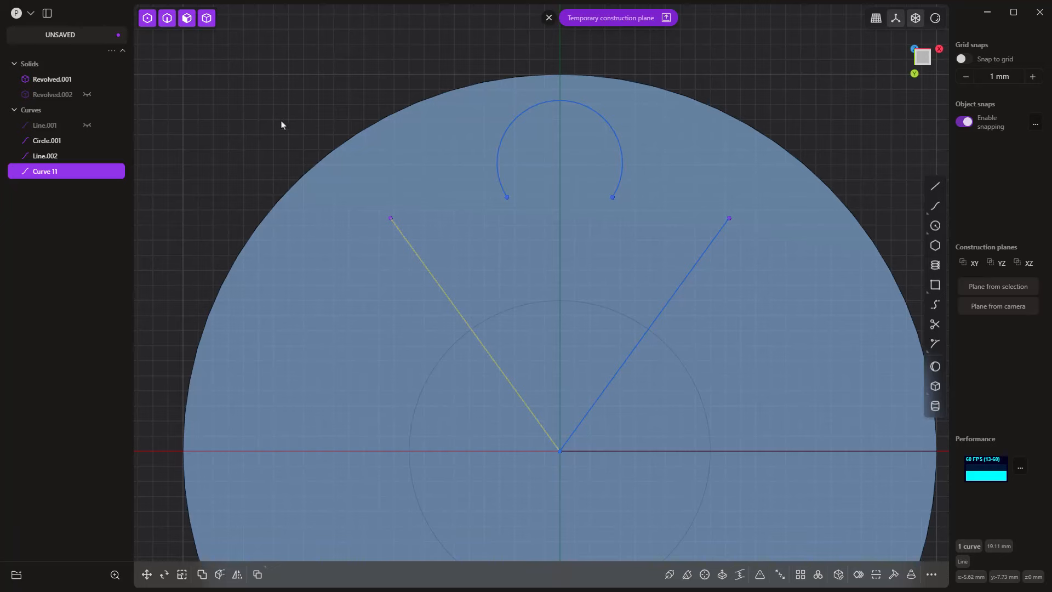
scroll(282, 125, "down", 1)
scroll(282, 125, "down", 1)
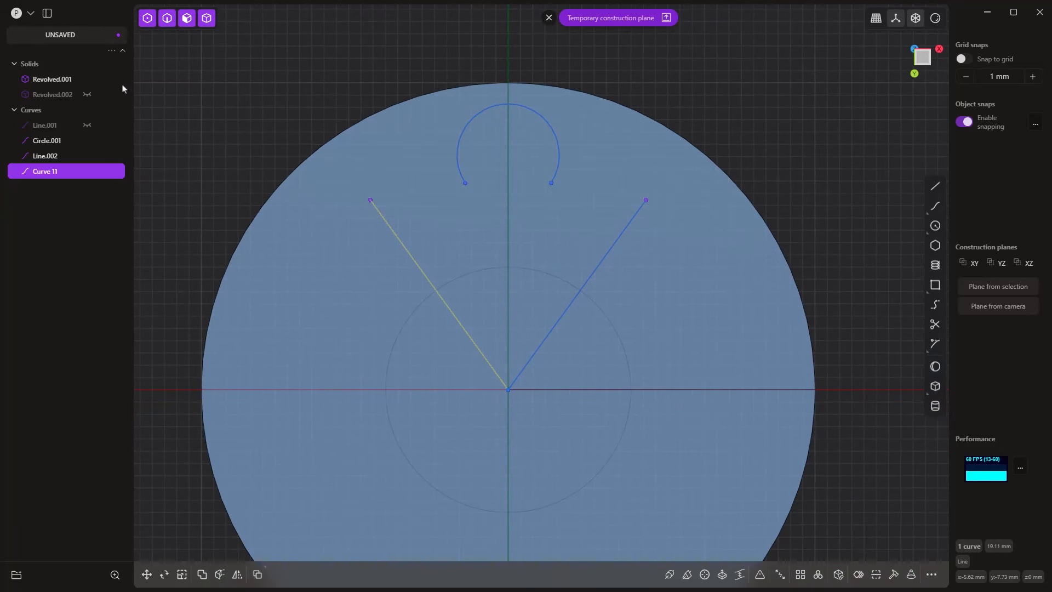
Step: Hide the remaining visible revolved cone and clear the curve selection
left_click(87, 80)
left_click(289, 65)
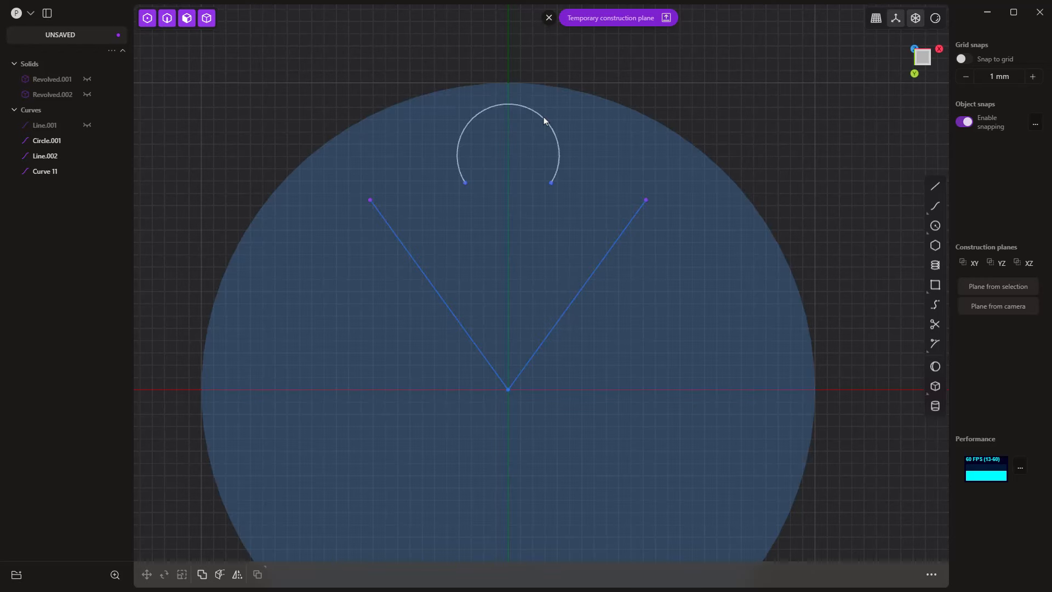
left_click(543, 117)
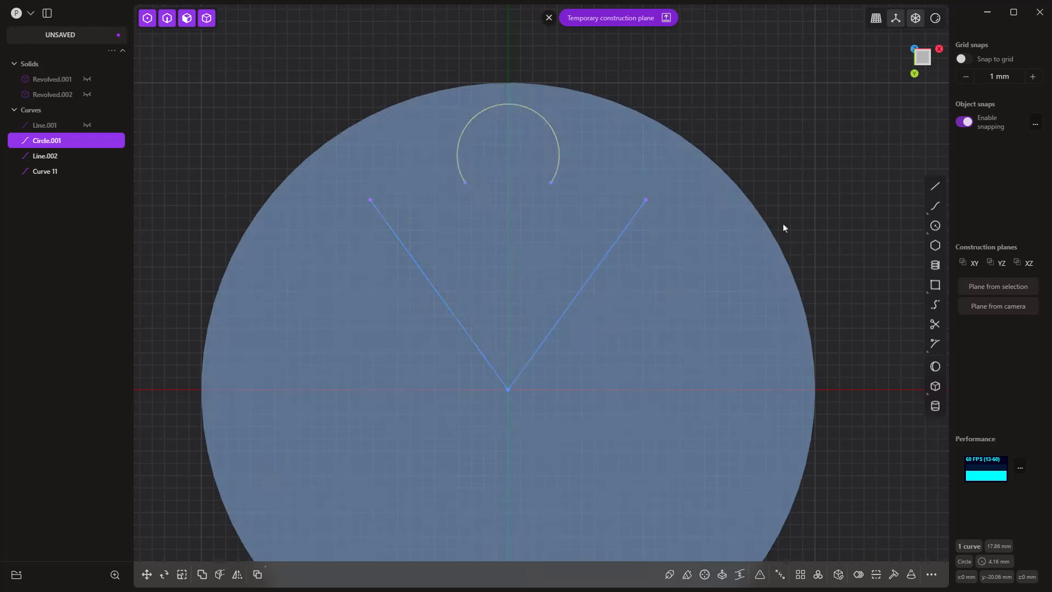
left_click(903, 234)
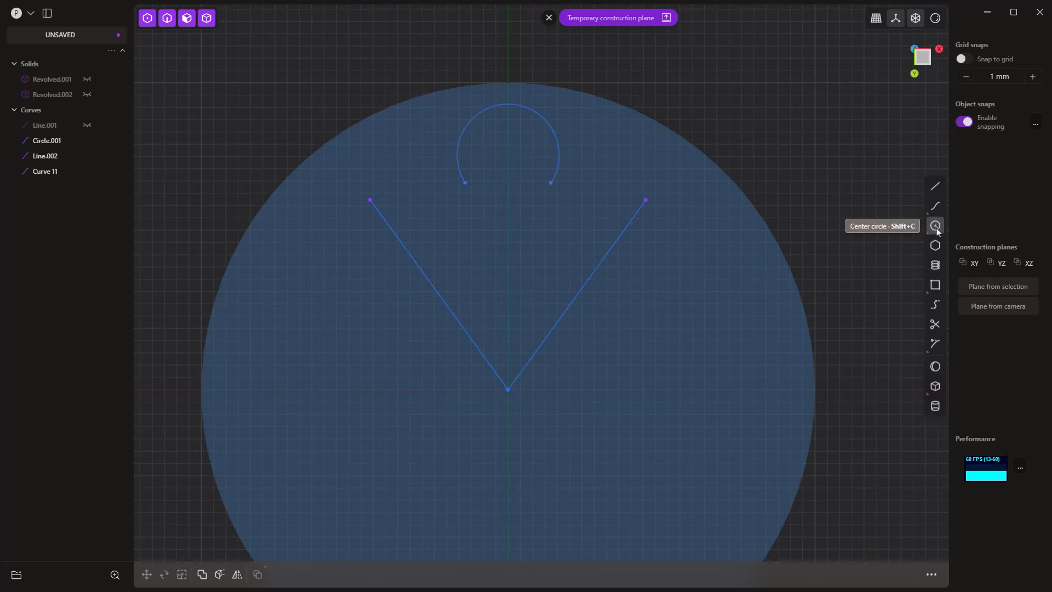
Step: Draw a tangent arc of about 8.1 mm radius from the open arc's right endpoint to the right line of the V
mouse_move(937, 232)
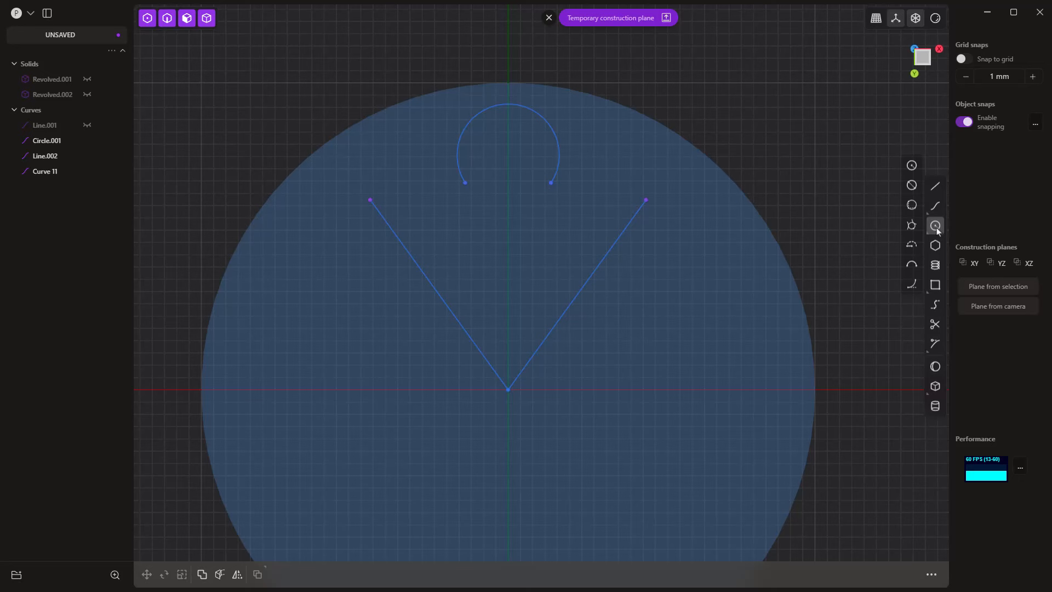
left_click(911, 284)
left_click(550, 184)
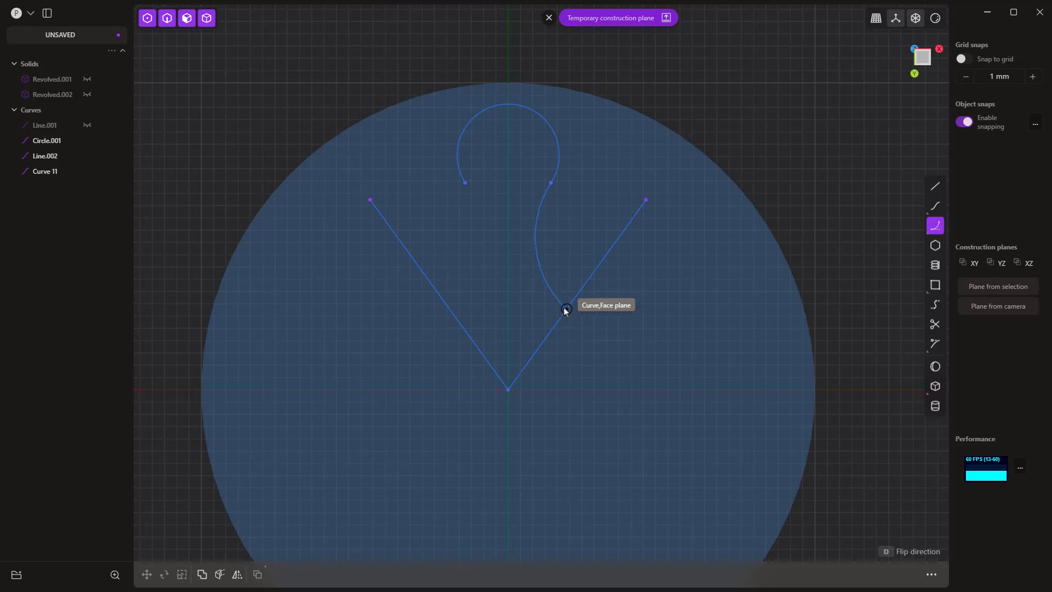
left_click(565, 310)
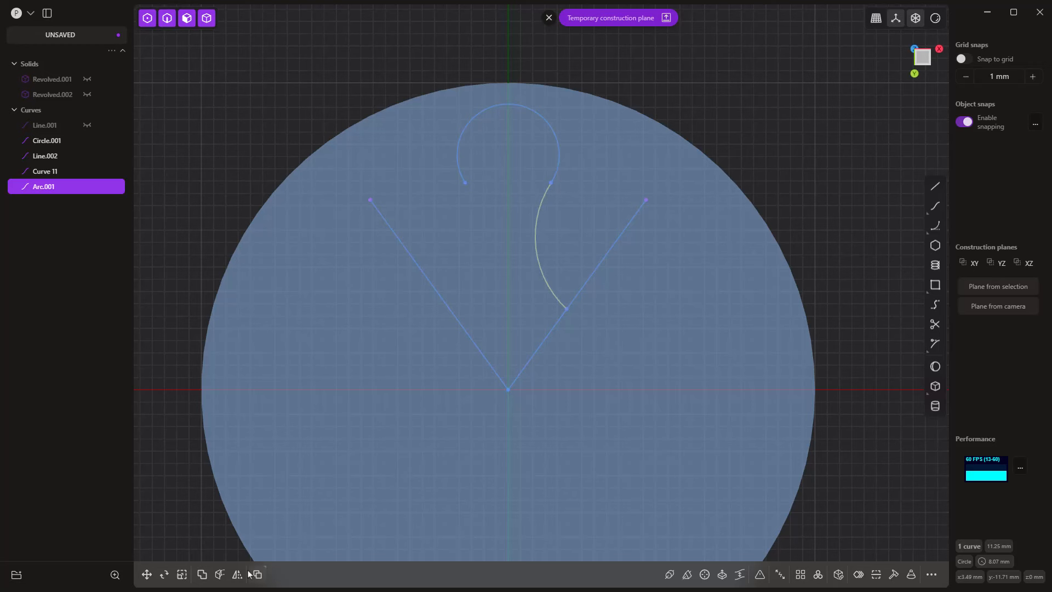
Step: Mirror the tangent arc across the Y axis and trim away the V lines' outer segments beyond the two arcs
left_click(237, 574)
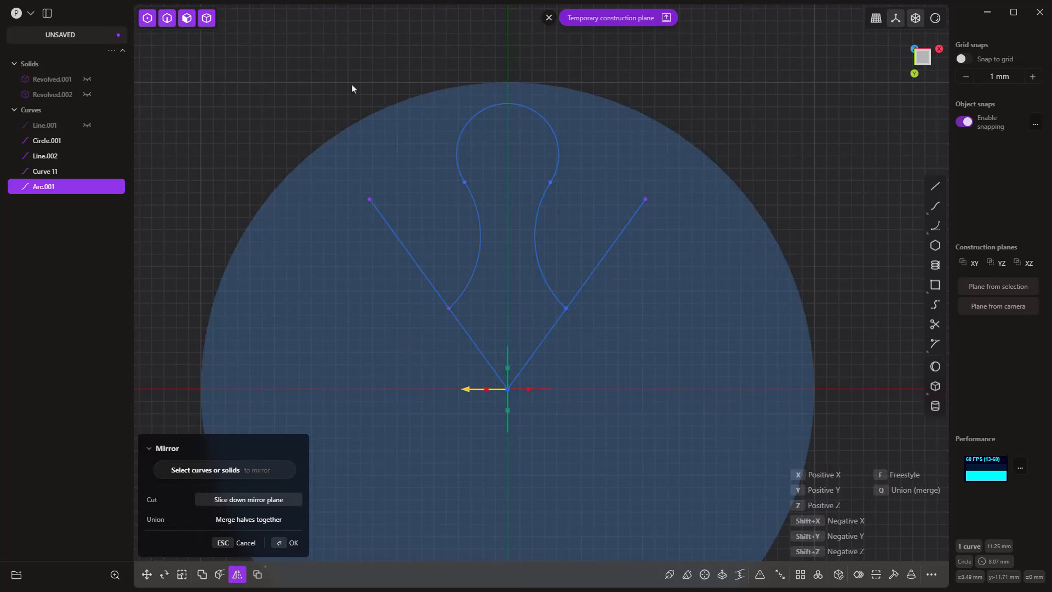
key("Return")
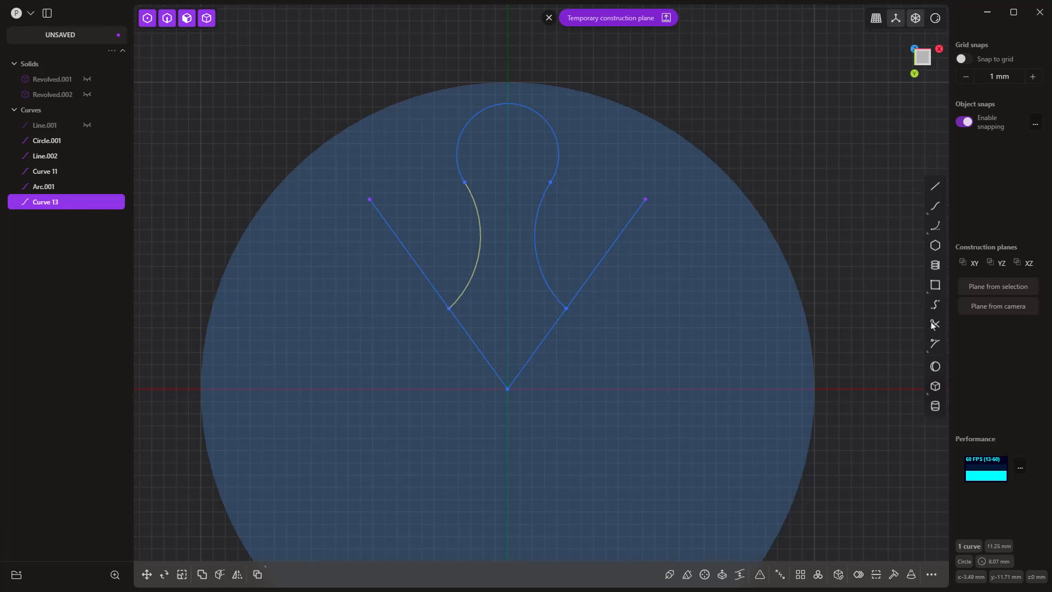
left_click(935, 324)
left_click(588, 280)
left_click(419, 278)
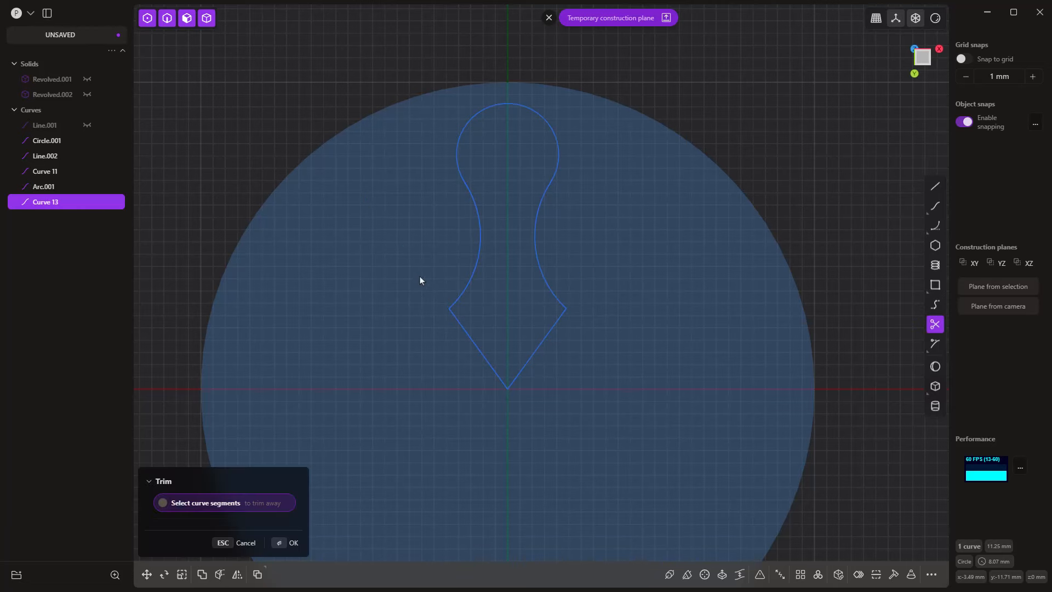
key("Return")
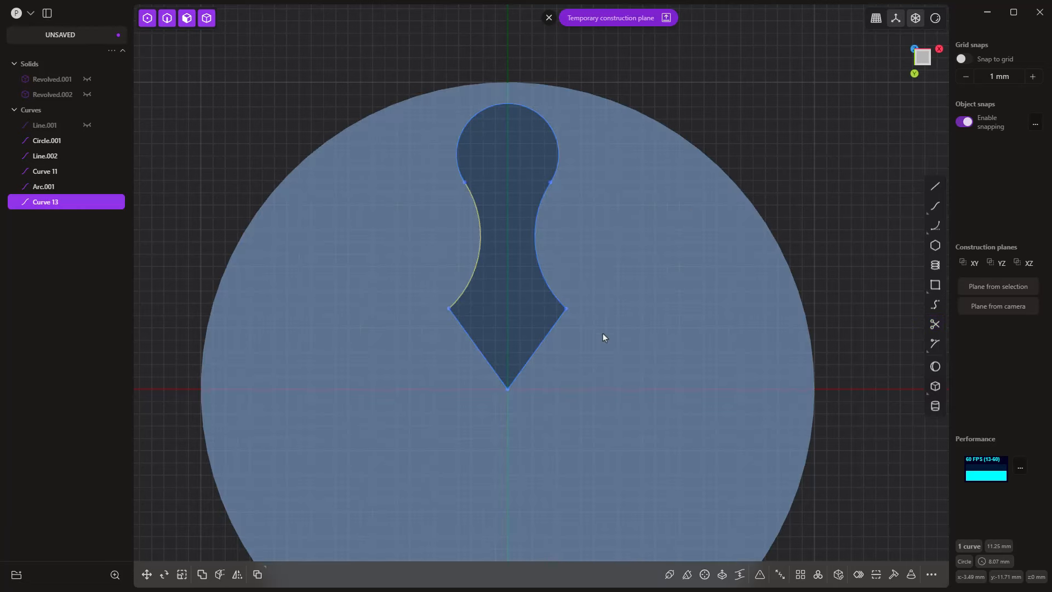
Step: Hide the two remaining straight line segments of the V
left_click(555, 325)
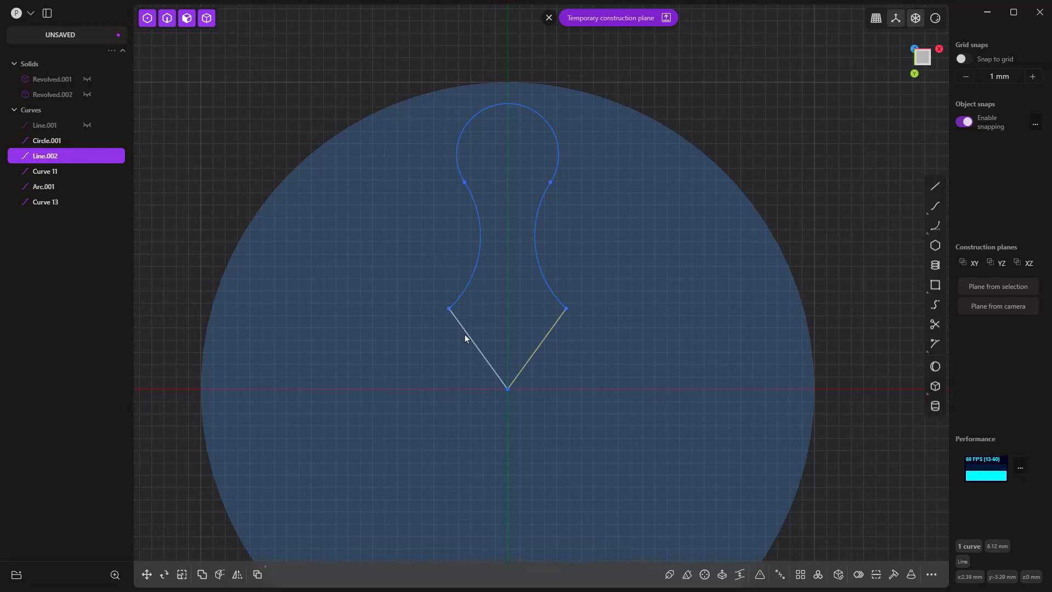
left_click(84, 155)
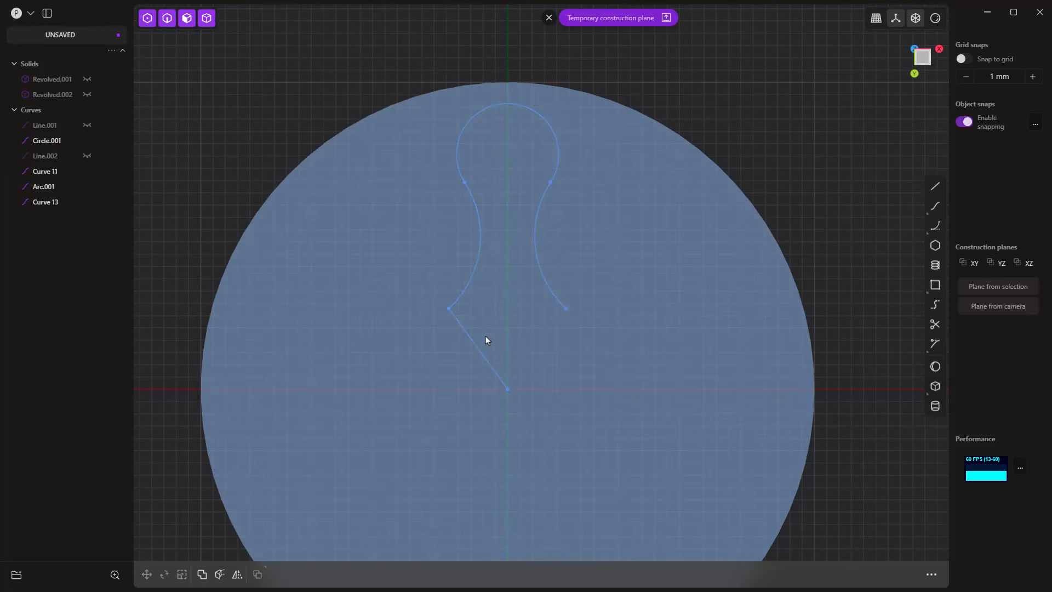
left_click(477, 346)
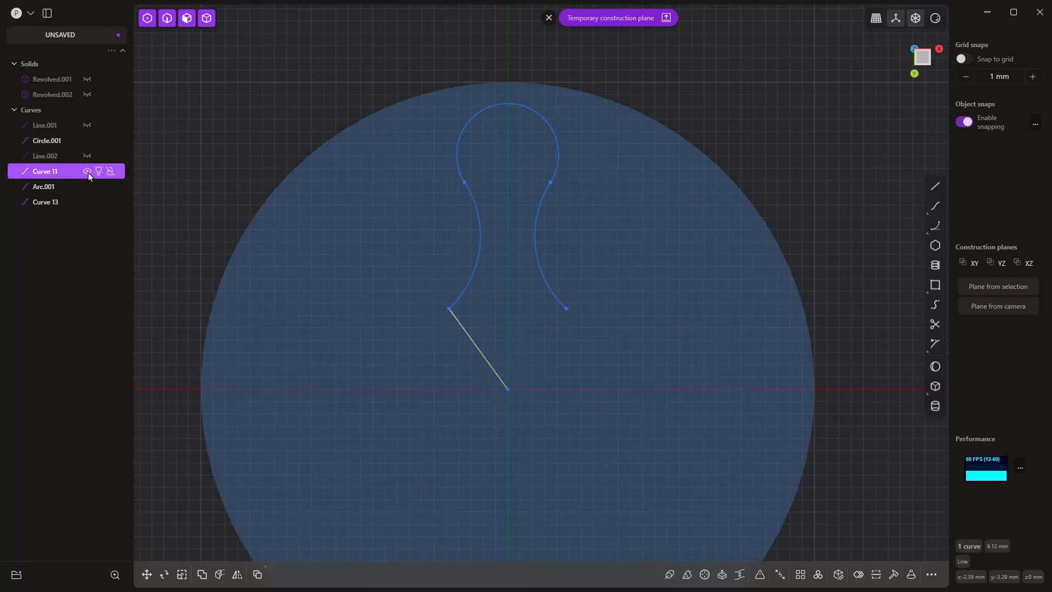
left_click(87, 170)
Step: Join the open circular arc and the two tangent arcs into a single lobe curve
left_click(480, 222)
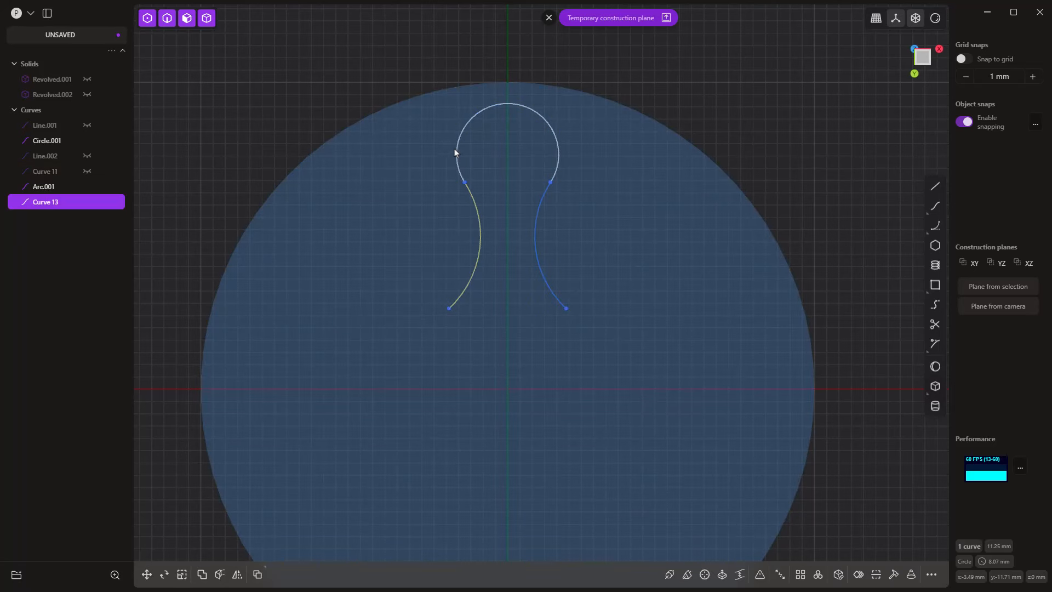
left_click(454, 152)
left_click(541, 199)
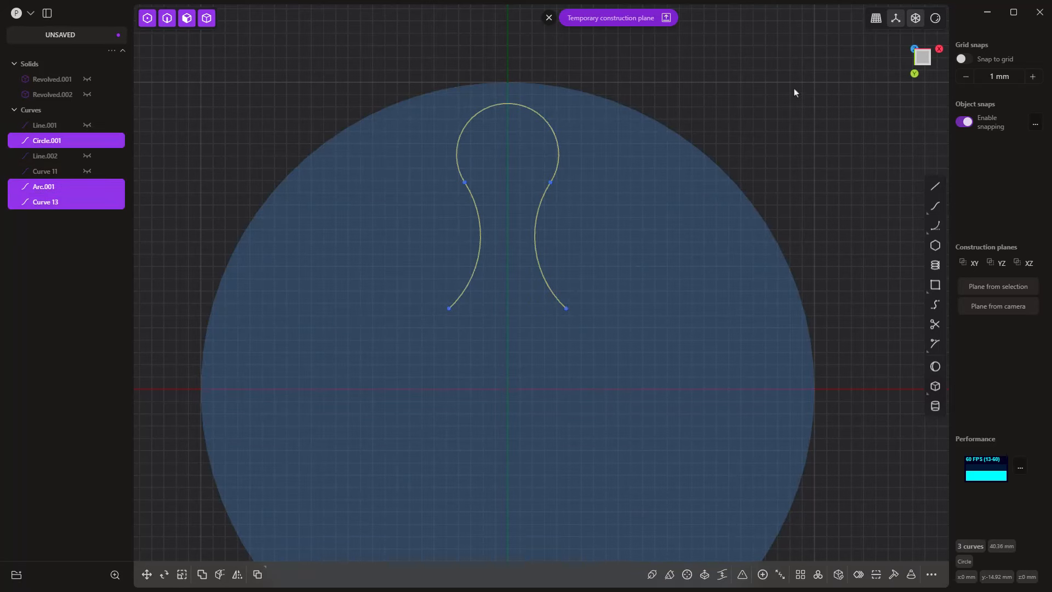
key("j")
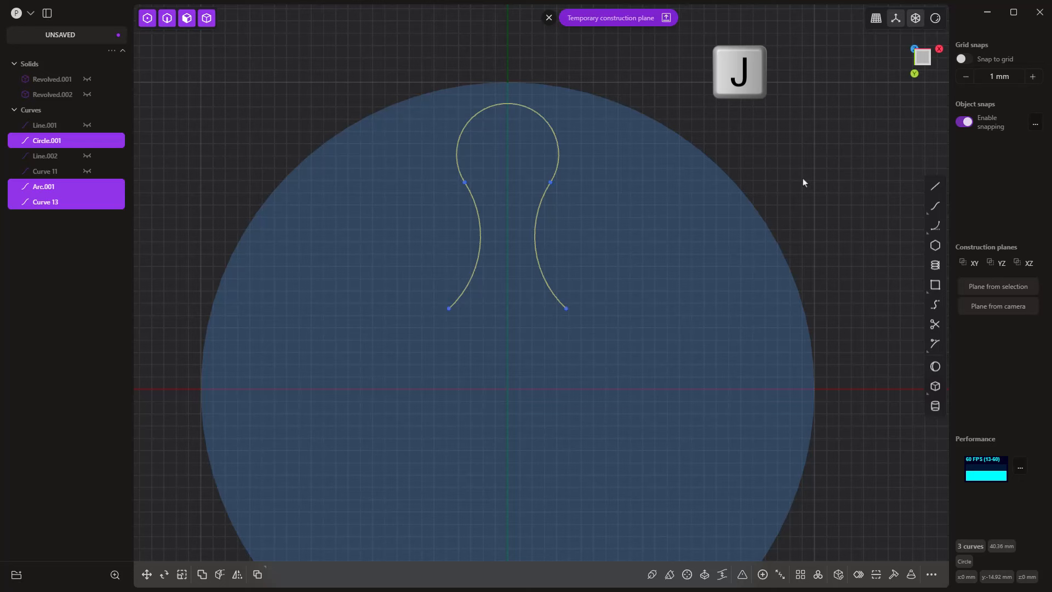
left_click(762, 574)
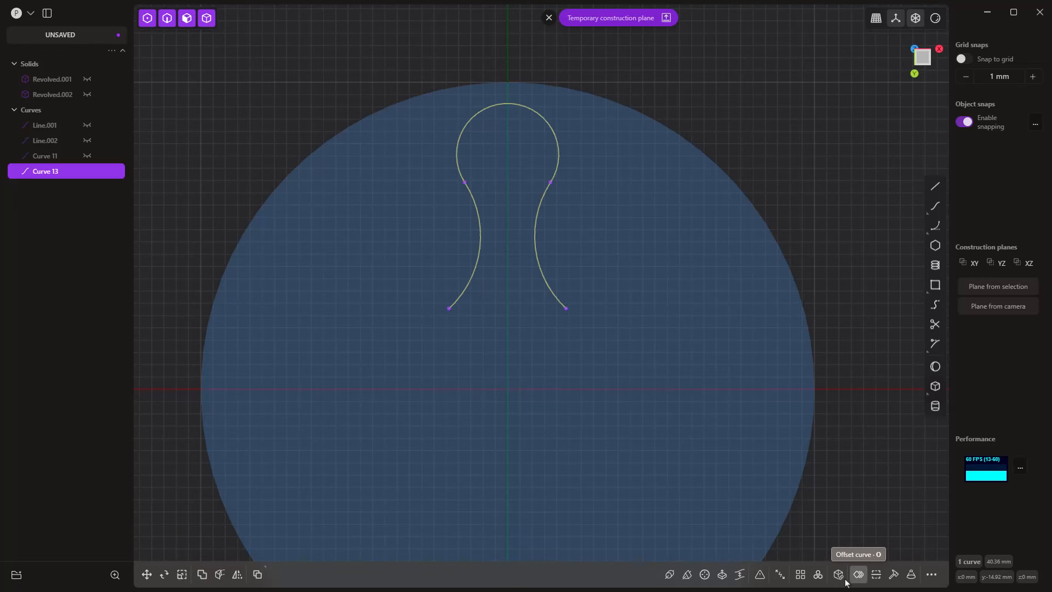
Step: Create a radial array of the lobe curve around the base centre with 5 instances over 360 degrees
left_click(818, 574)
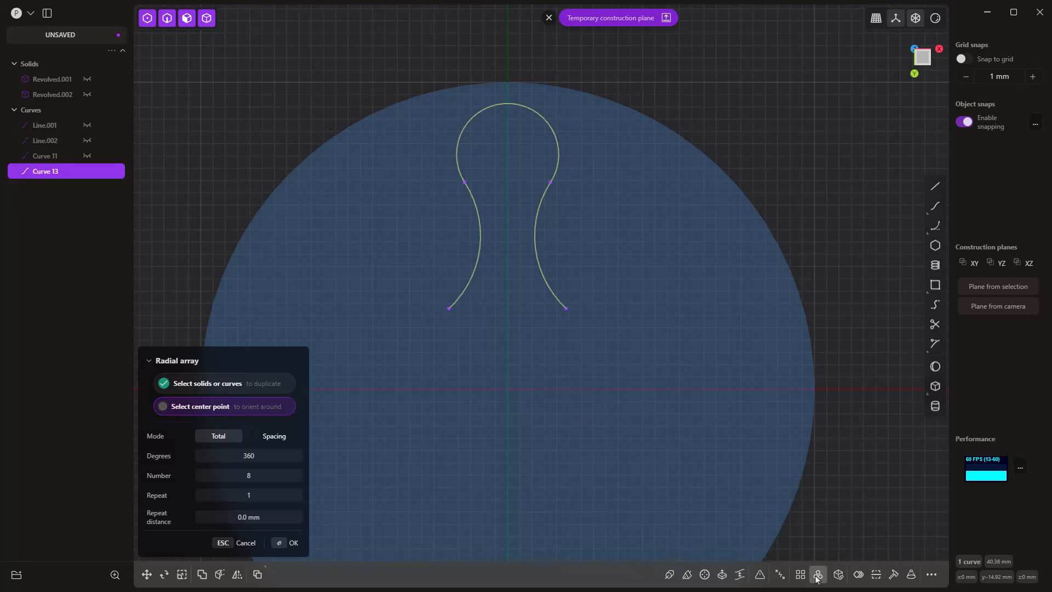
left_click(508, 390)
left_click(254, 474)
key("Return")
key("Return")
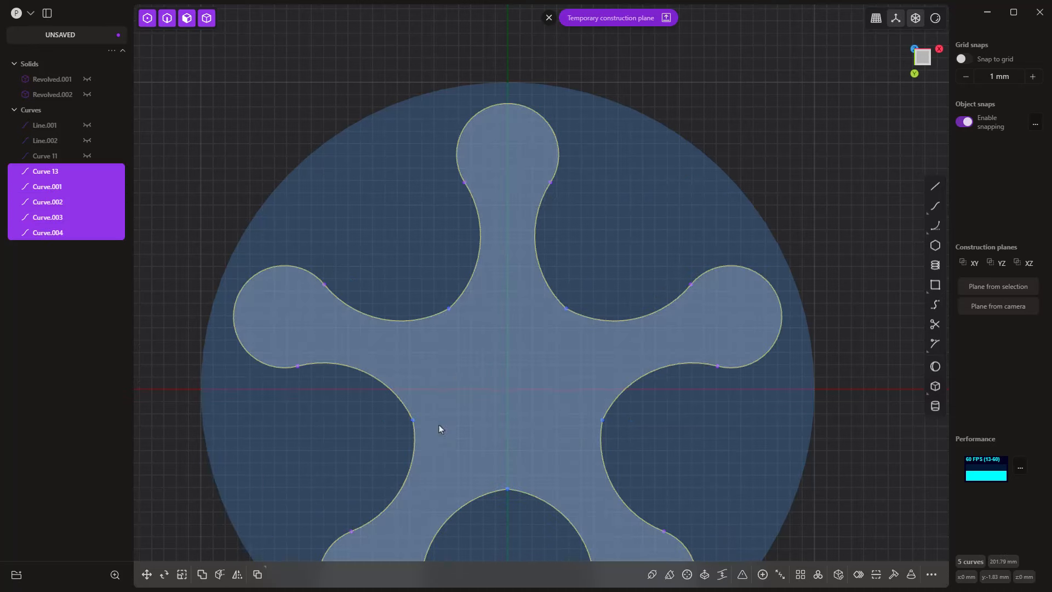
Step: Join the five arrayed lobe curves into one closed profile and leave the temporary construction plane
key("e")
scroll(596, 143, "down", 3)
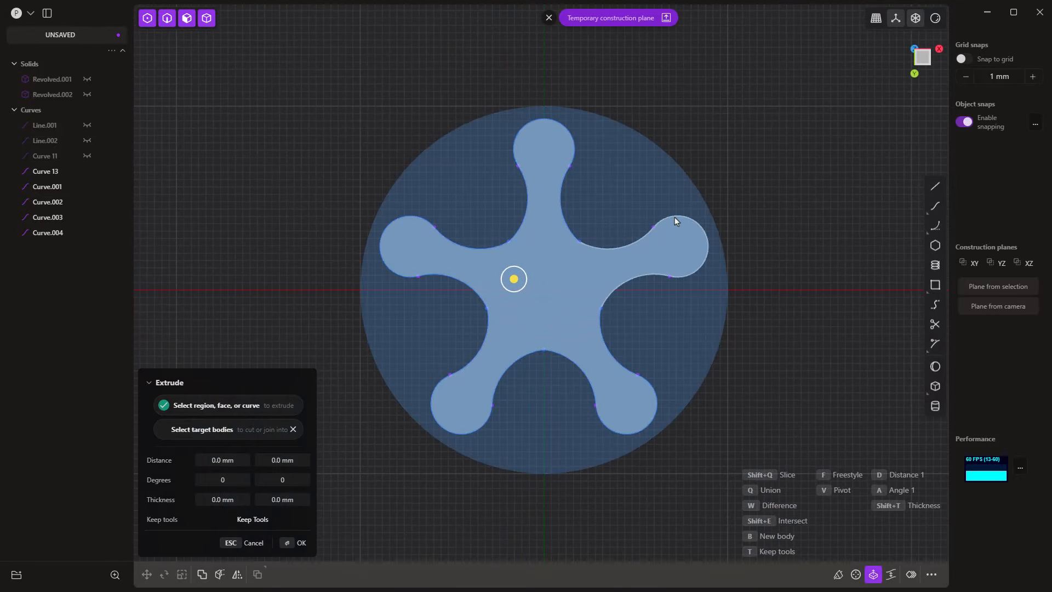
left_click(61, 175)
left_click(61, 186, "shift")
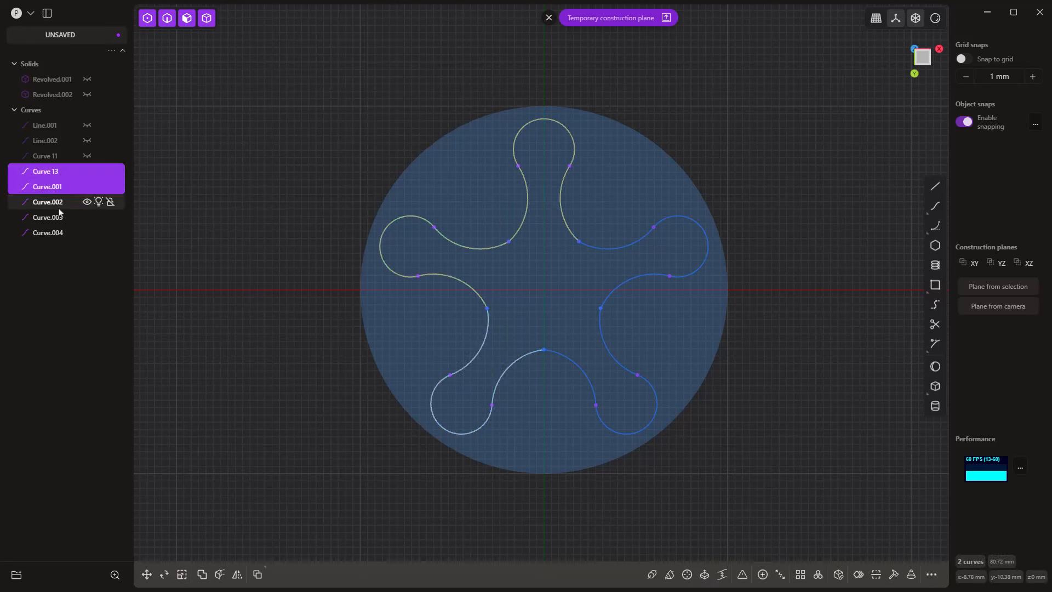
left_click(59, 205, "shift")
left_click(57, 217, "shift")
left_click(60, 232, "shift")
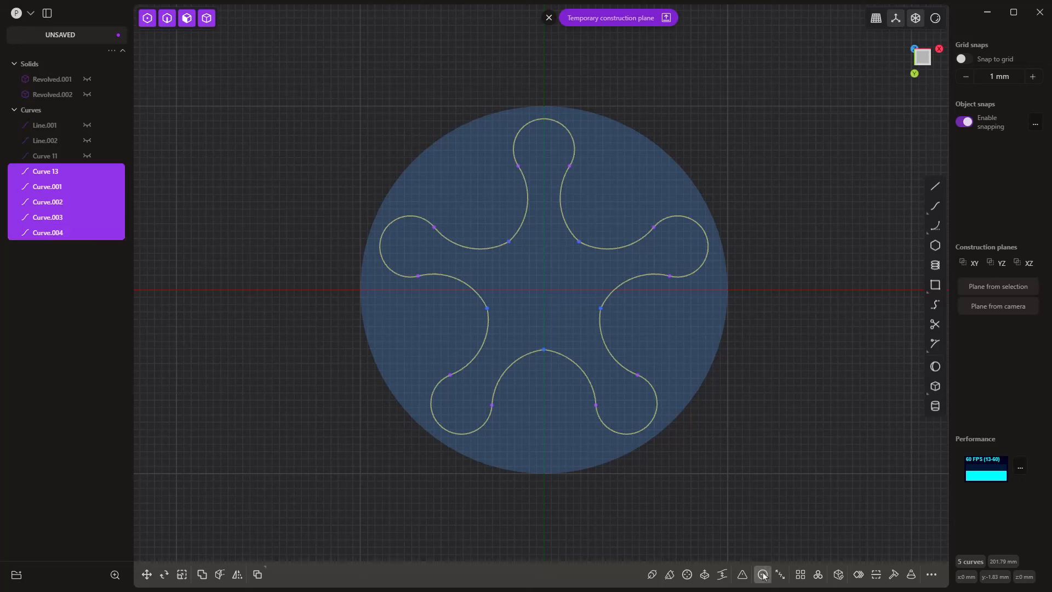
key("j")
left_click(829, 375)
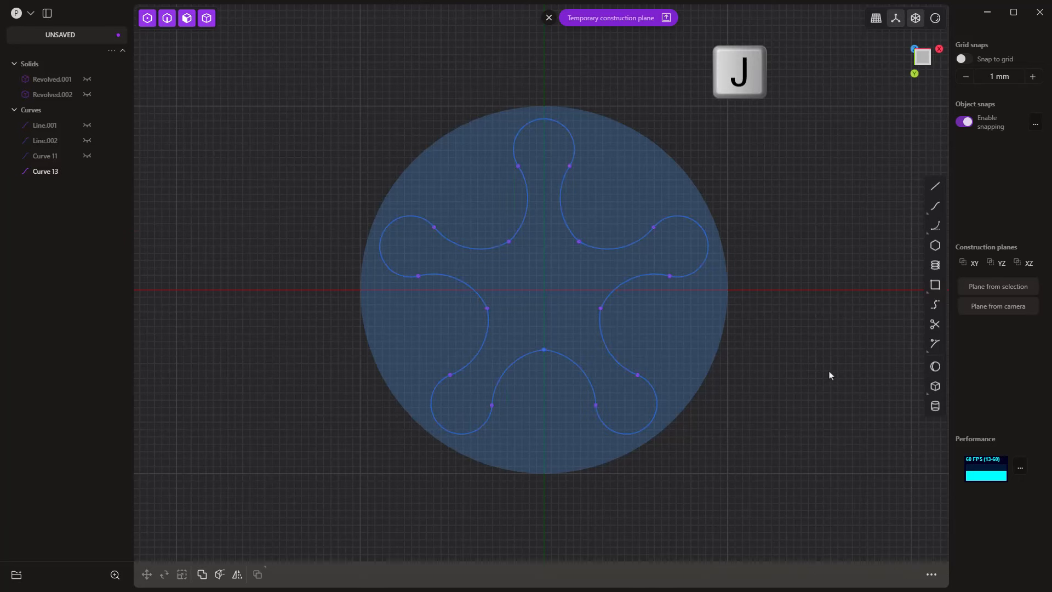
left_click(549, 18)
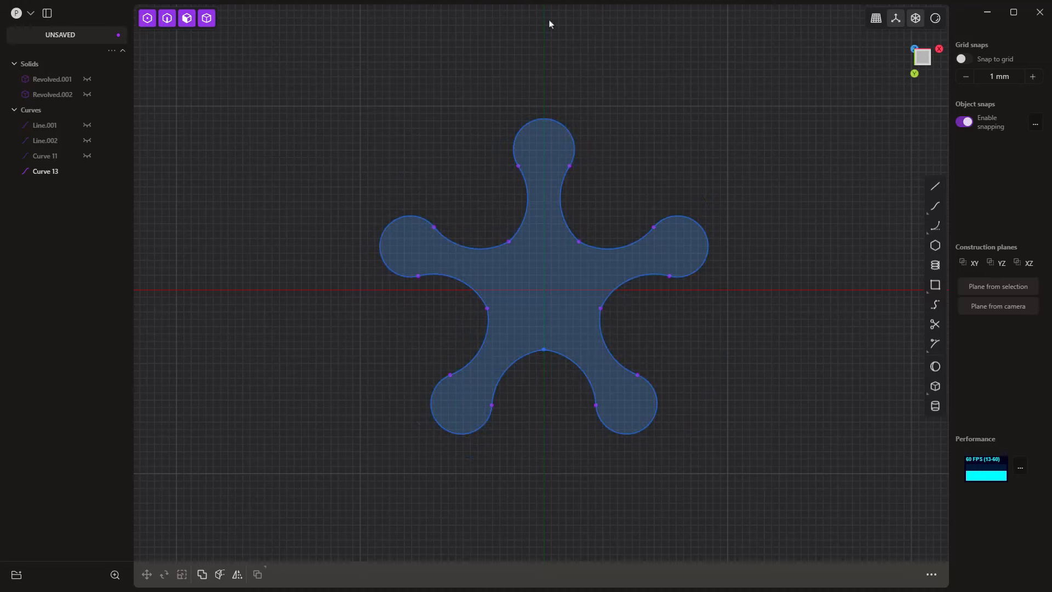
middle_click_drag(601, 120, 599, 205)
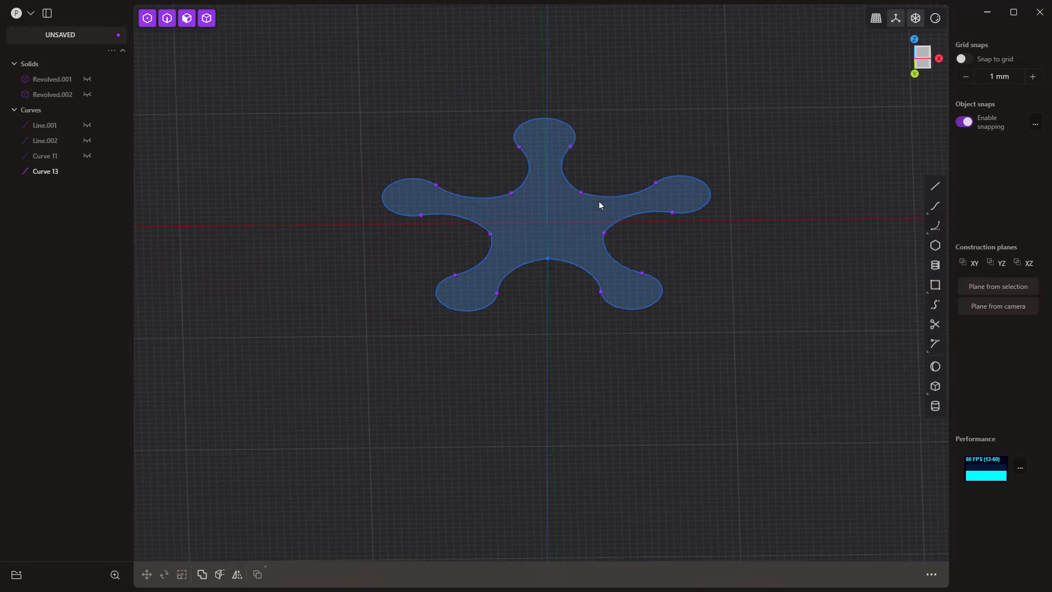
left_click(562, 211)
key("e")
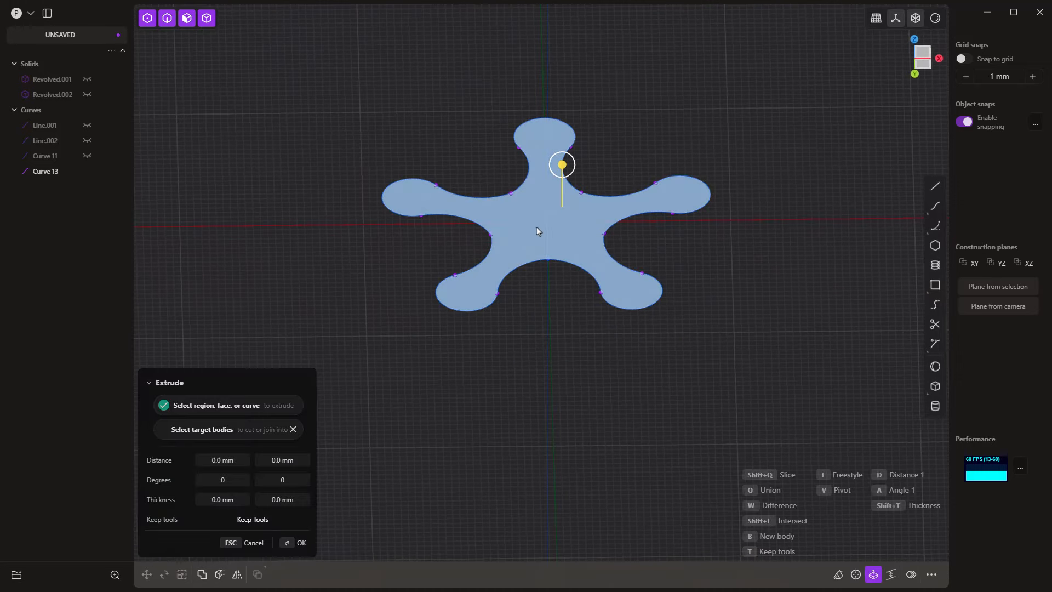
middle_click_drag(312, 222, 394, 347)
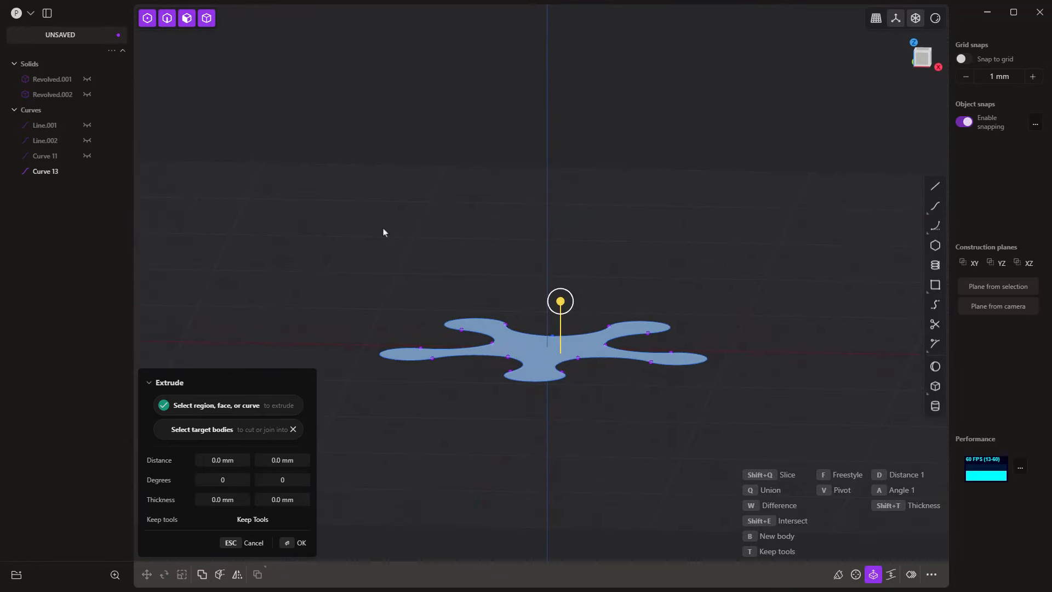
key("Escape")
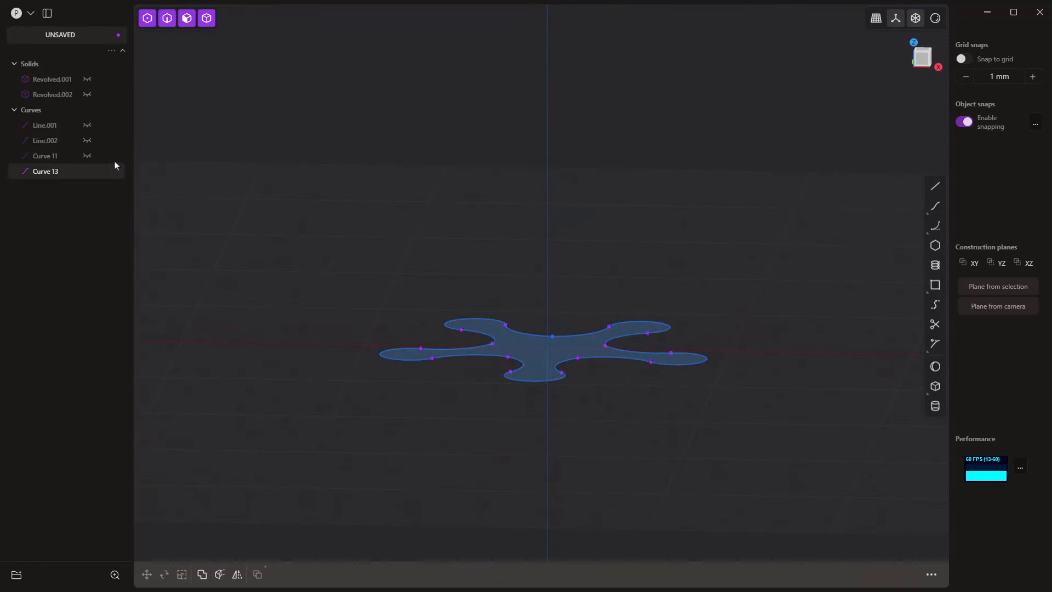
Step: Show the truncated cone Revolved.001 to compare its height with the base profile, and hide it again
left_click(87, 79)
scroll(498, 236, "down", 3)
middle_click_drag(514, 196, 518, 254, "shift")
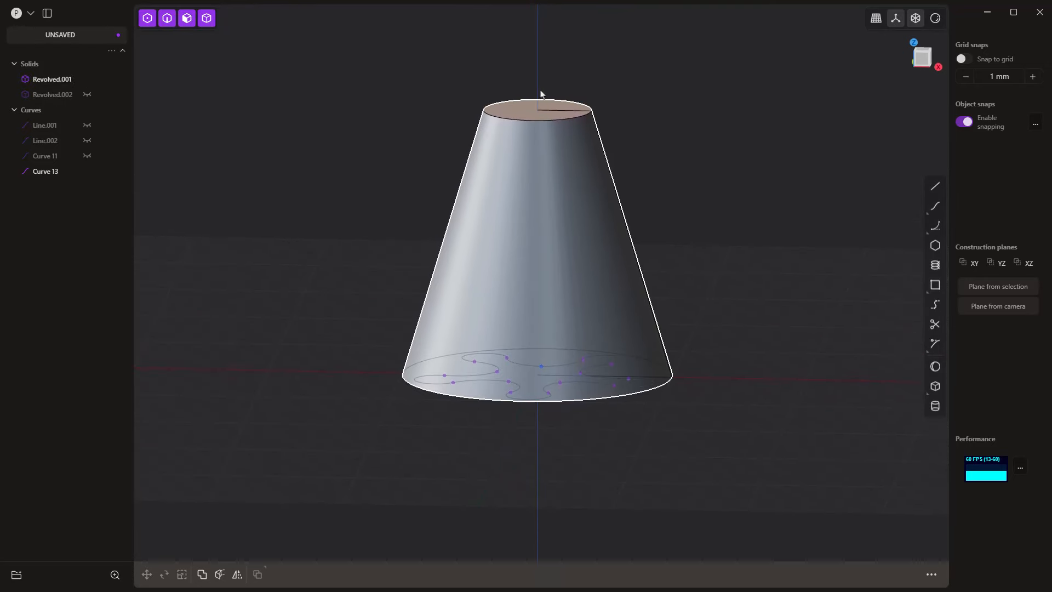
left_click(87, 78)
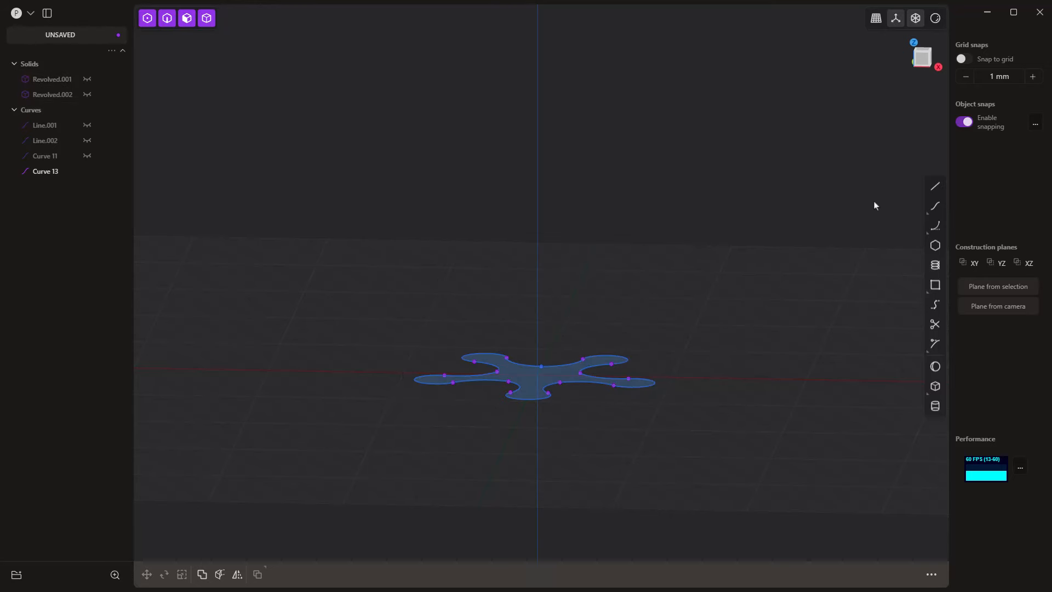
Step: Draw a 75 mm vertical line along the Z axis from the centre of the five-lobed profile
left_click(935, 186)
left_click(537, 375)
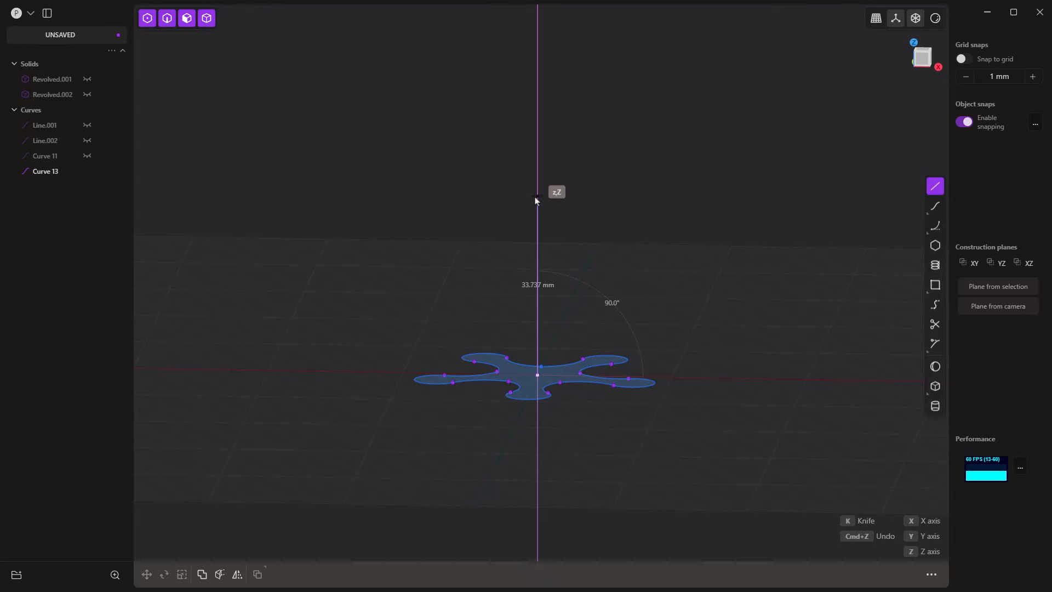
key("Tab")
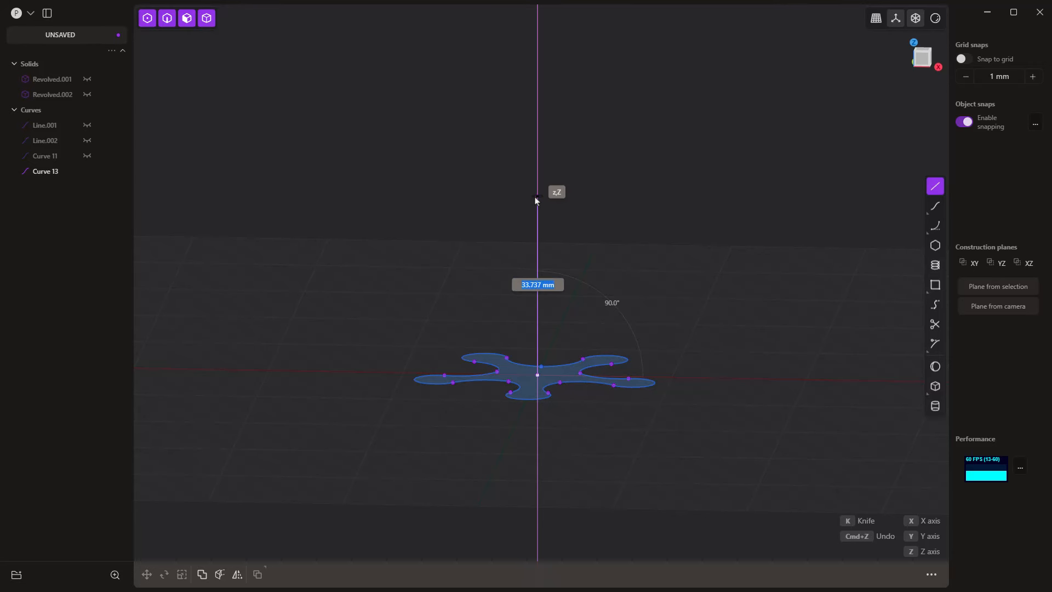
type("75")
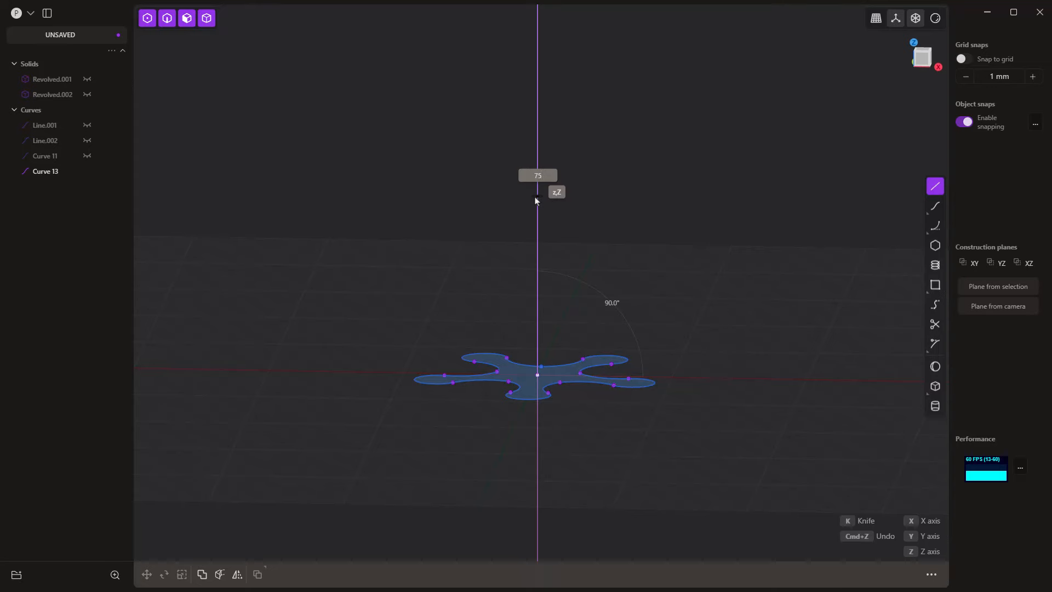
key("Return")
scroll(526, 200, "down", 3)
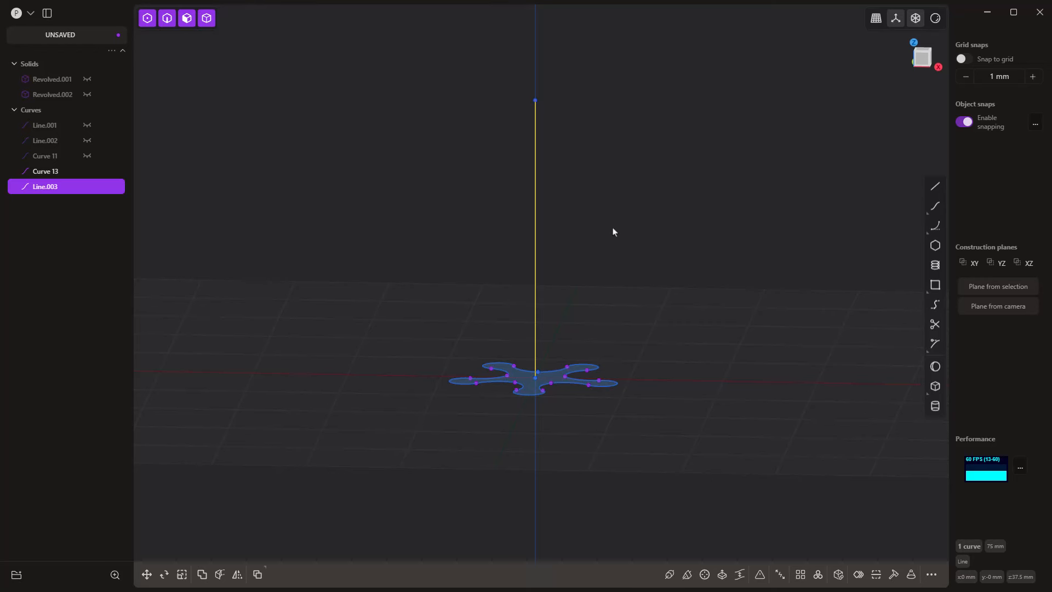
Step: Sweep the five-lobed profile region along the vertical line as its spine
left_click(524, 382)
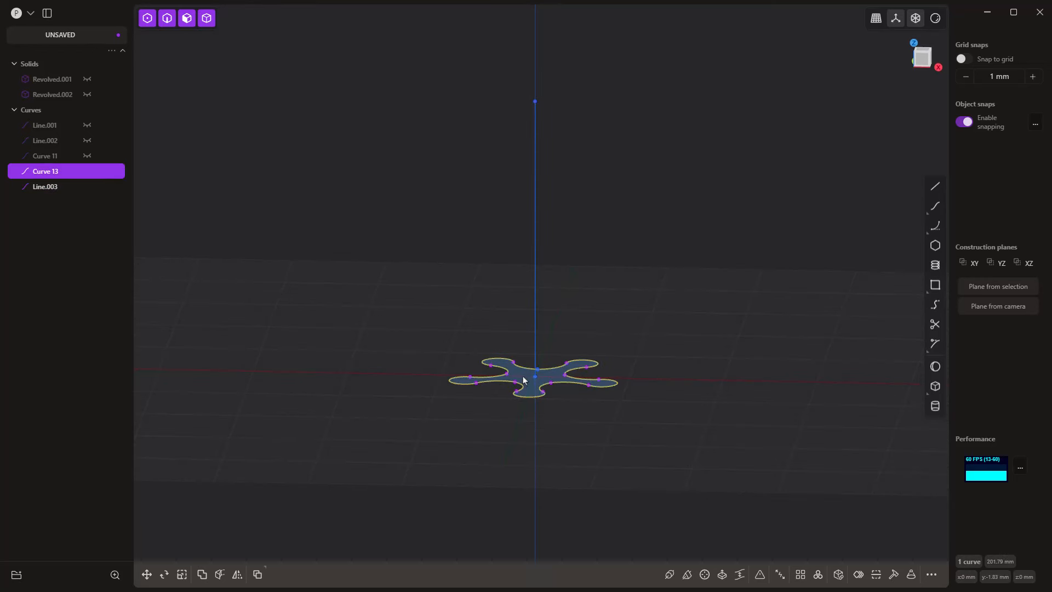
scroll(525, 384, "up", 2)
left_click(590, 420)
middle_click_drag(586, 356, 527, 480)
left_click(524, 410)
key("e")
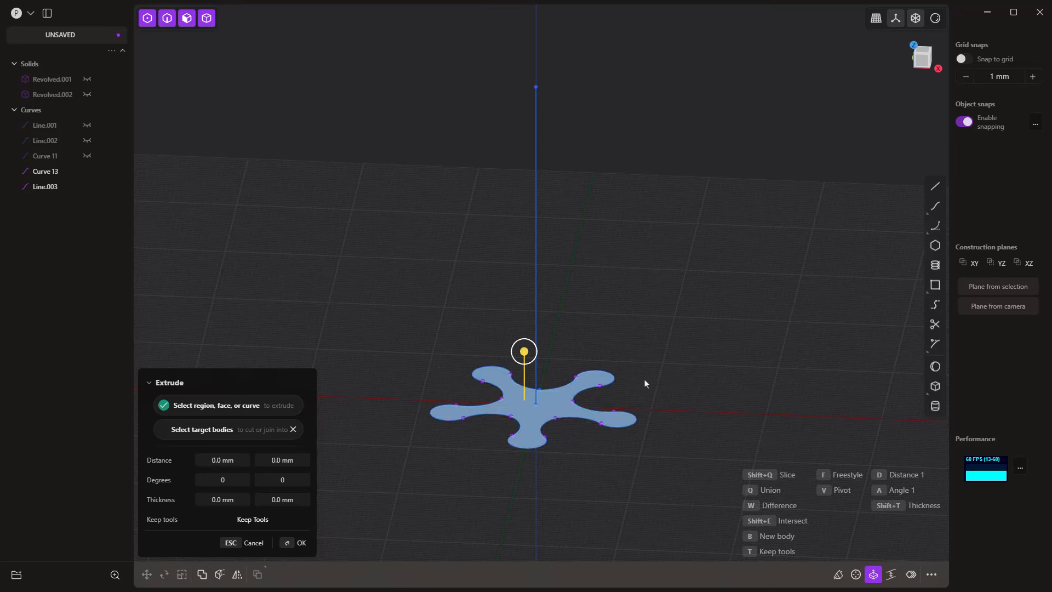
left_click(838, 575)
left_click(537, 229)
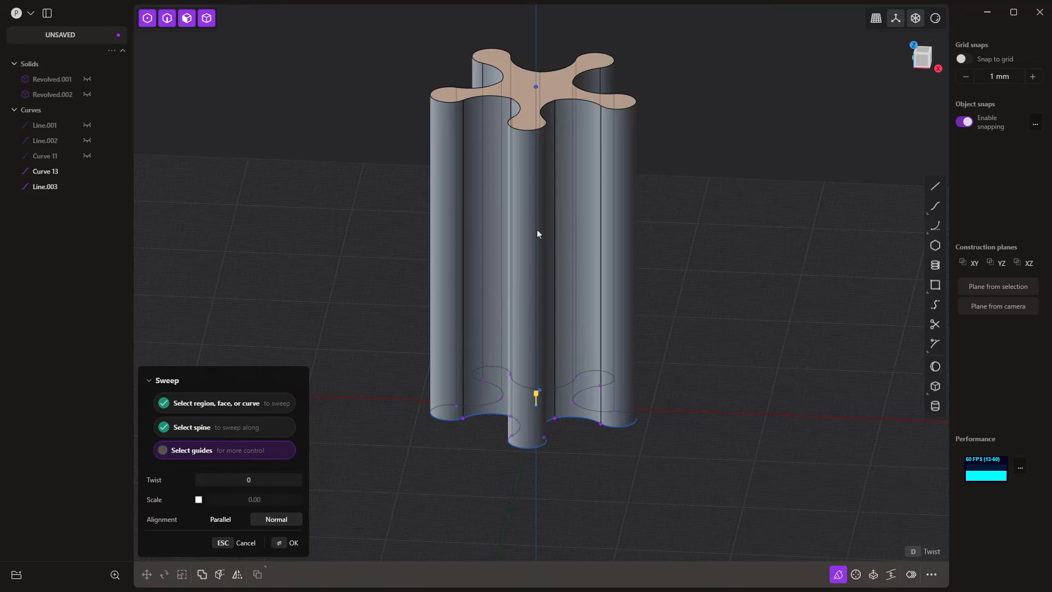
Step: Set the sweep's twist to 180 degrees
left_click_drag(243, 479, 251, 480)
left_click(249, 480)
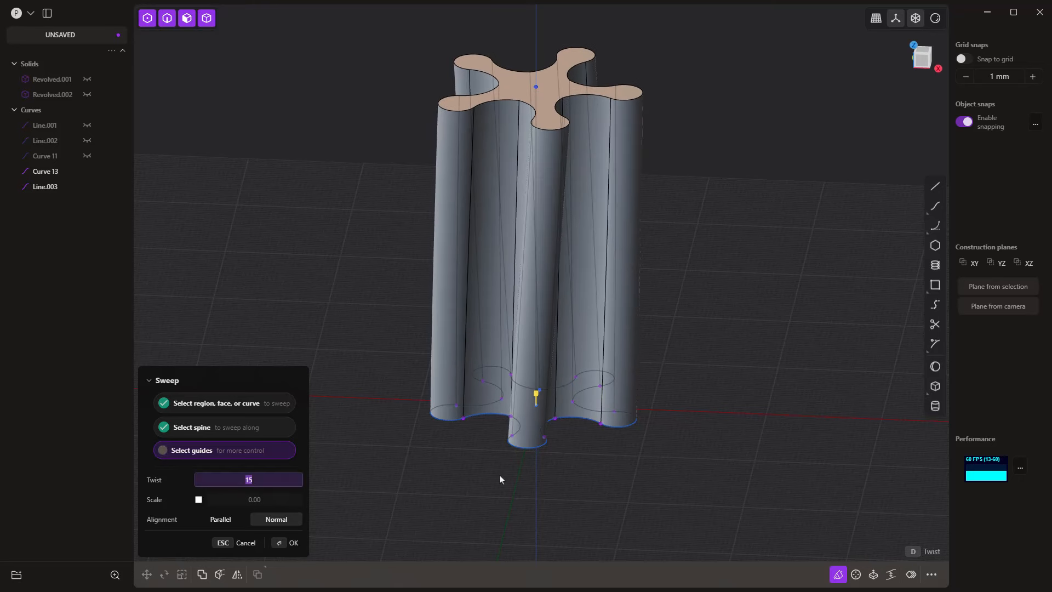
type("180")
key("Return")
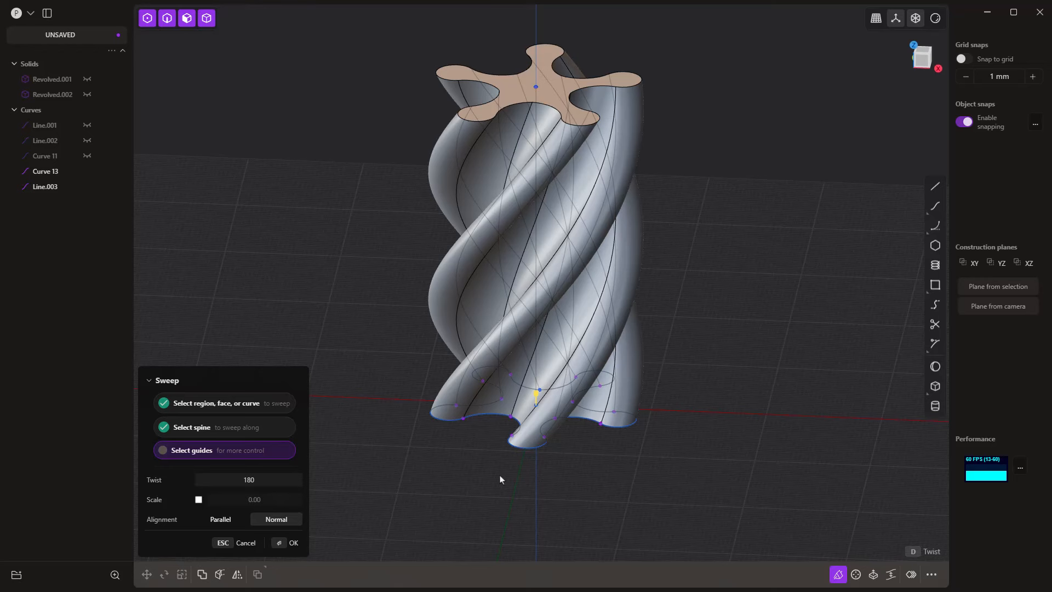
Step: Try a twist of 360 degrees on the sweep and inspect the lobes from the side
left_click(252, 481)
type("360")
key("Return")
middle_click_drag(552, 427, 649, 361)
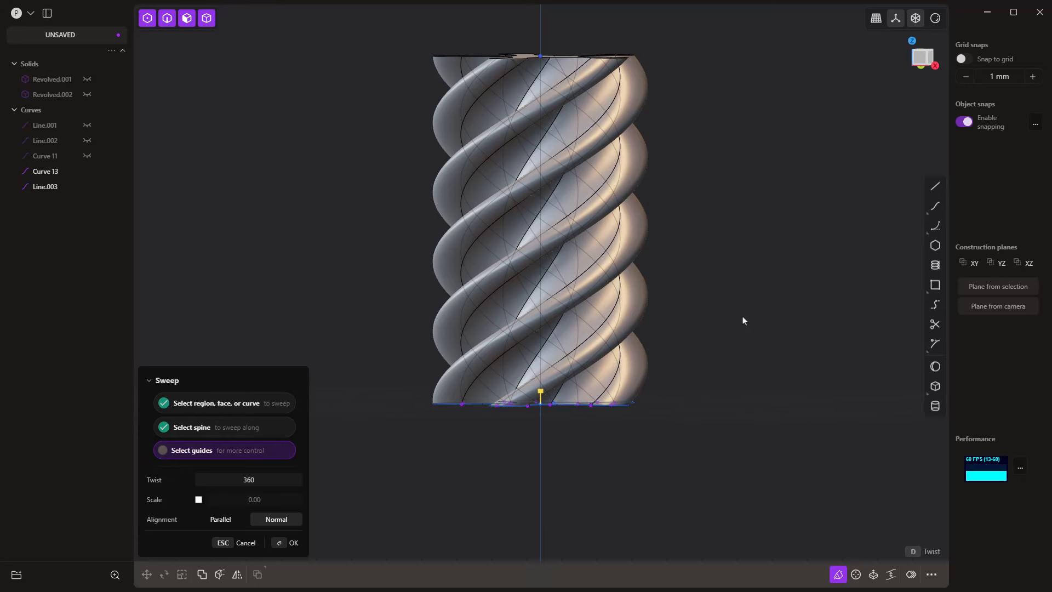
Step: Return the sweep's twist to 180 degrees
left_click(289, 479)
type("180")
key("Return")
scroll(614, 475, "down", 1)
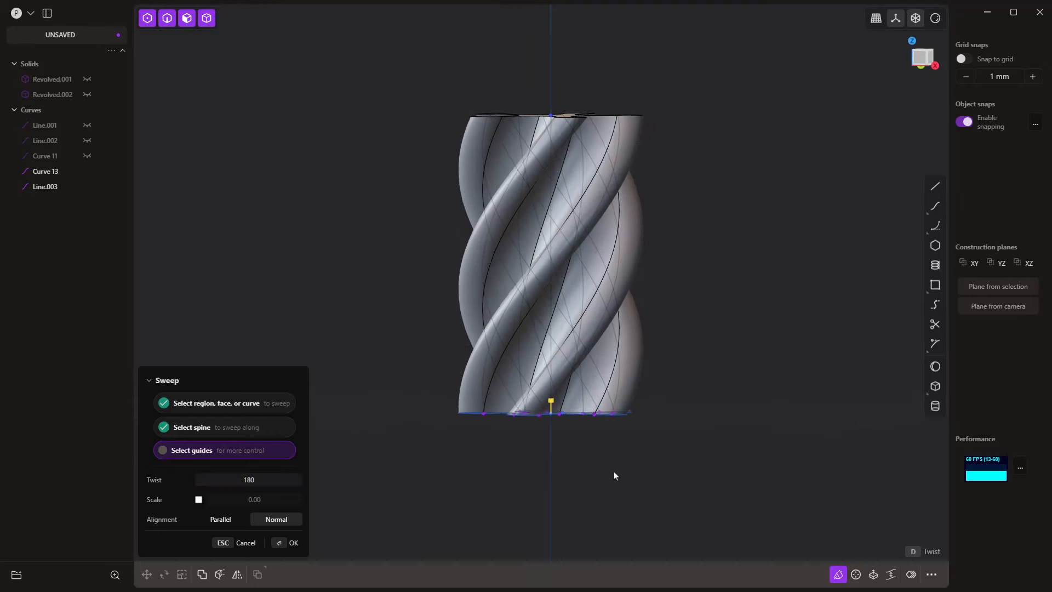
Step: Accept the twisted sweep and hide its profile curve and spine line
mouse_move(615, 474)
middle_mouse_down()
mouse_move(611, 509)
mouse_move(608, 457)
middle_mouse_up()
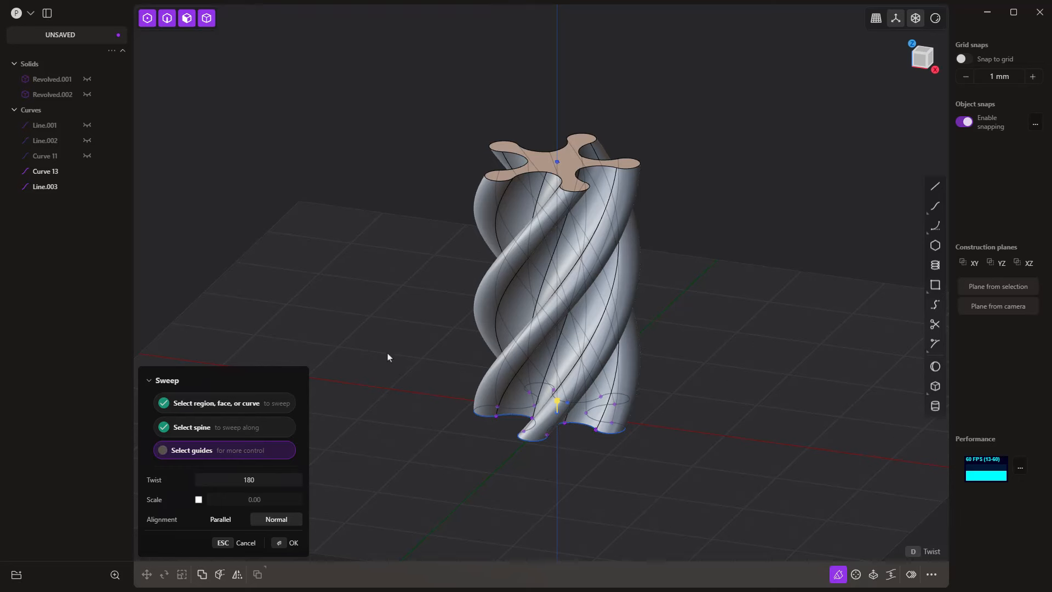
key("Return")
left_click(86, 187)
left_click(86, 201)
left_click(173, 275)
Step: Show the first cone and subtract the swept twisted body from it with a Boolean difference
left_click(86, 78)
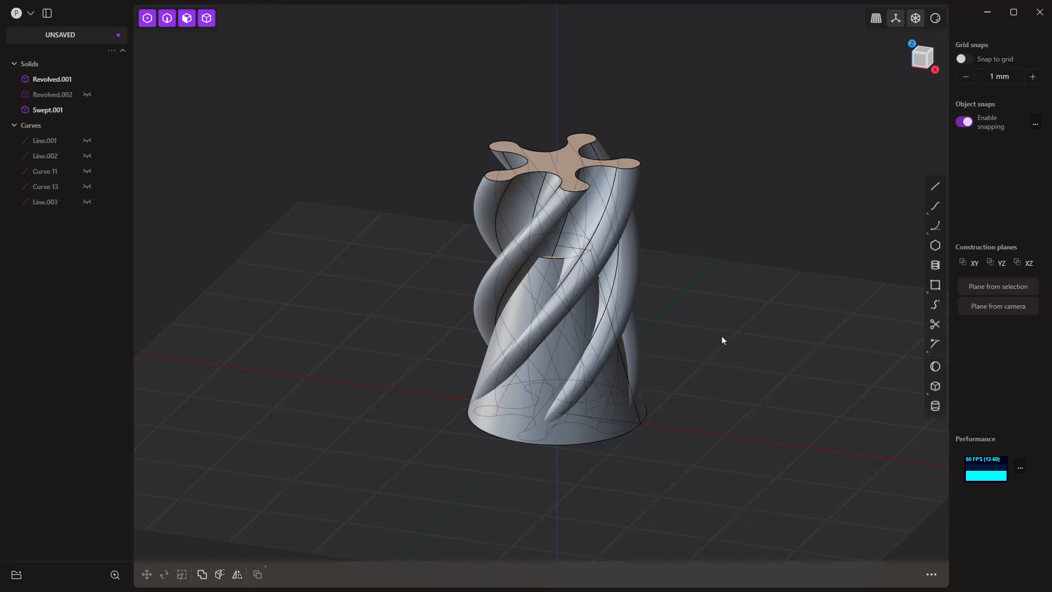
left_click(589, 442)
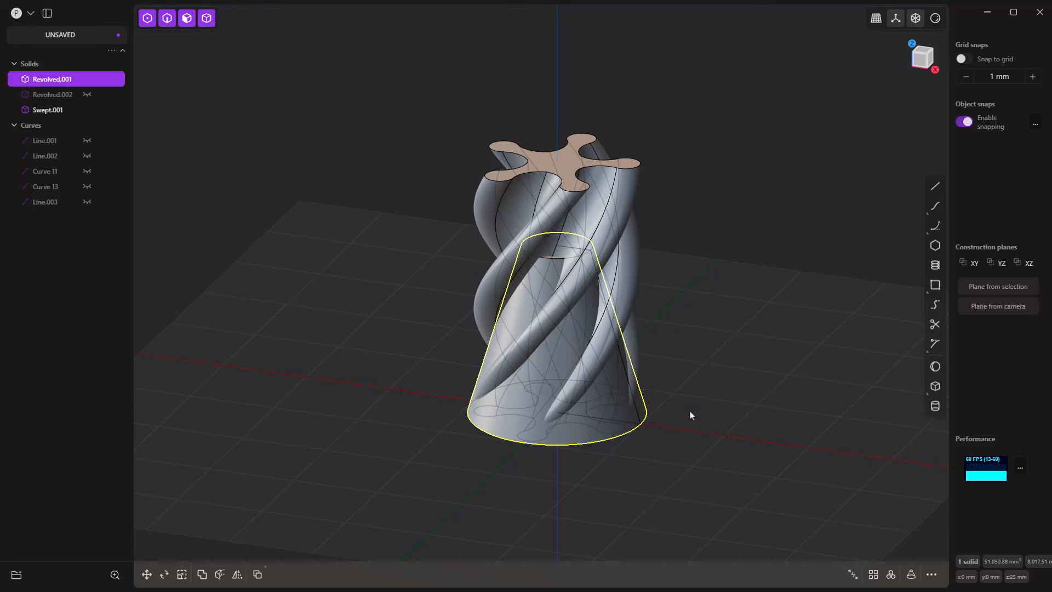
key("s")
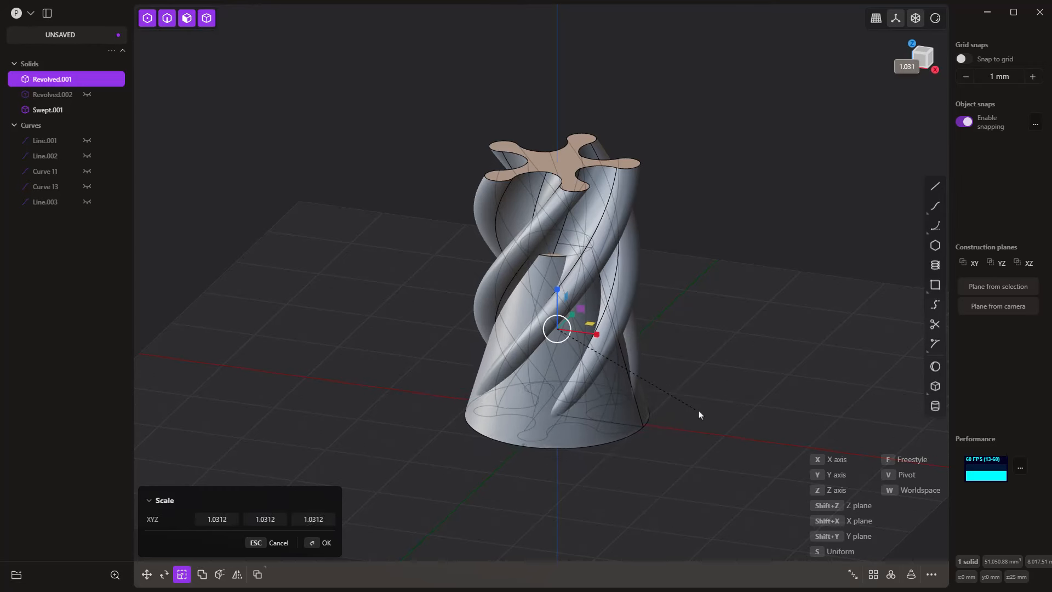
left_click(718, 409)
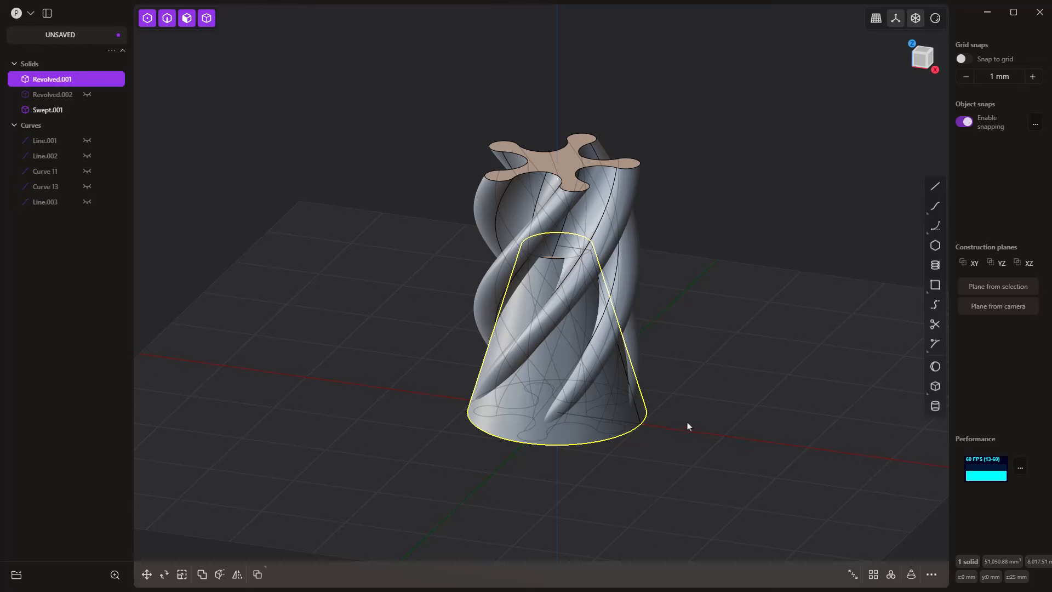
left_click(202, 573)
left_click(575, 157)
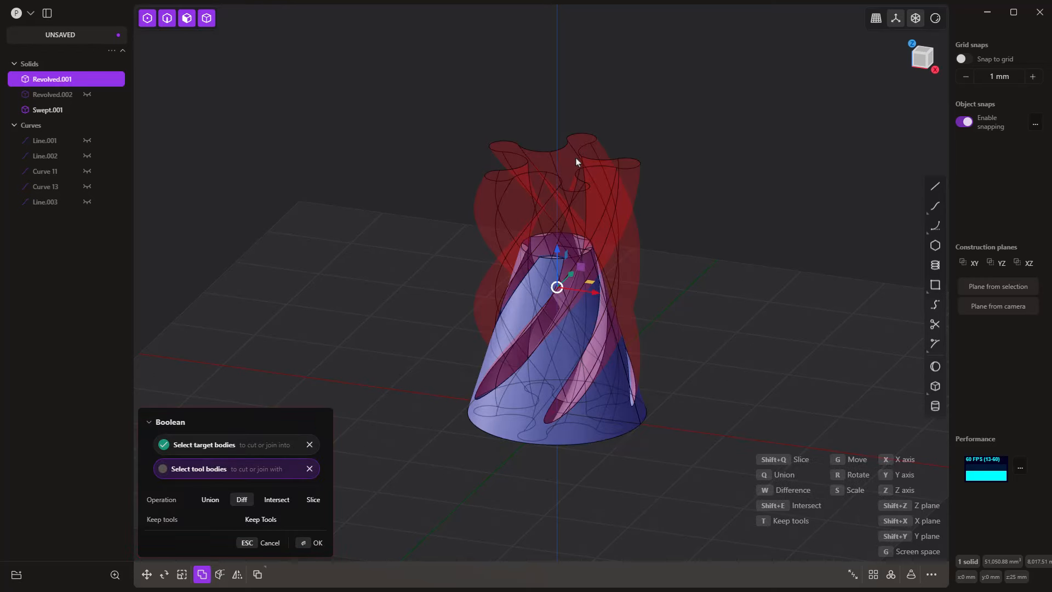
key("Return")
Step: Turn off the see-through X-ray display and show the second cone
left_click(639, 305)
mouse_move(638, 305)
middle_mouse_down()
mouse_move(634, 347)
mouse_move(644, 297)
middle_mouse_up()
left_click(916, 20)
middle_click_drag(674, 349, 435, 324)
left_click(88, 96)
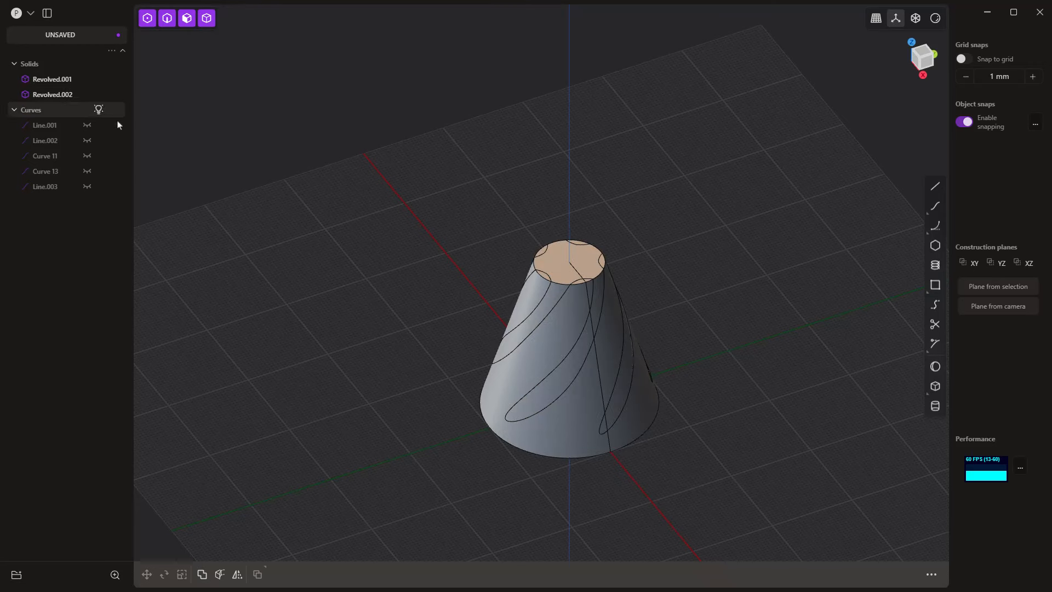
Step: Subtract the grooved first cone from the second cone with a Boolean difference that keeps the tool body
left_click(556, 265)
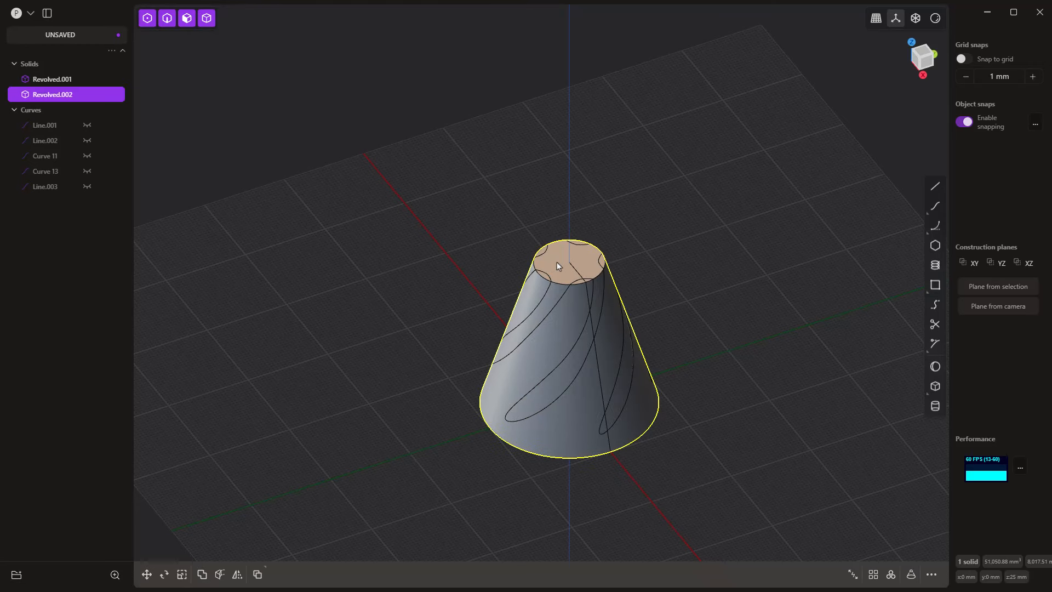
left_click(202, 574)
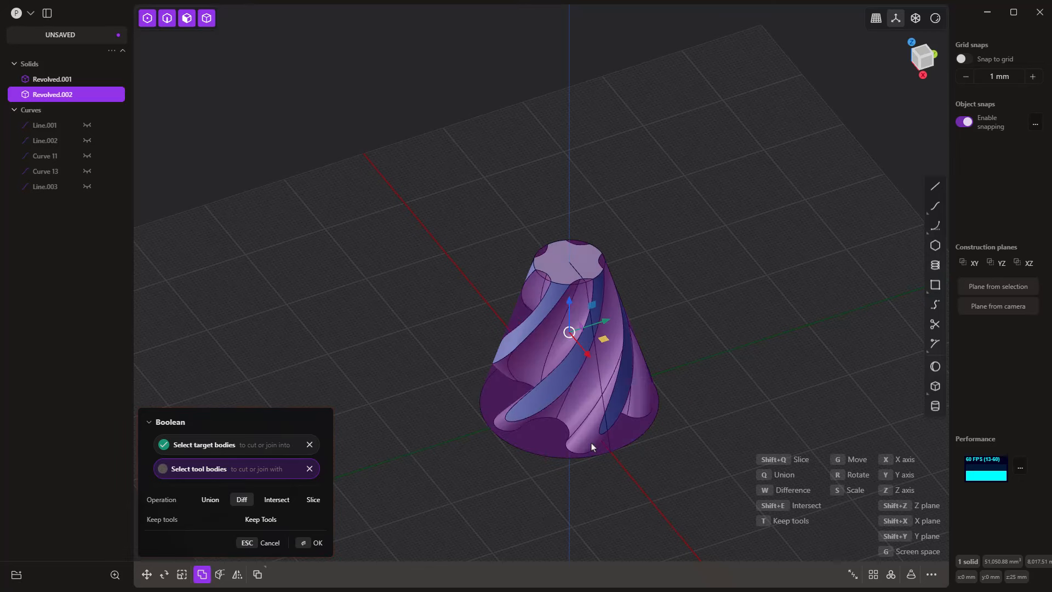
left_click(255, 526)
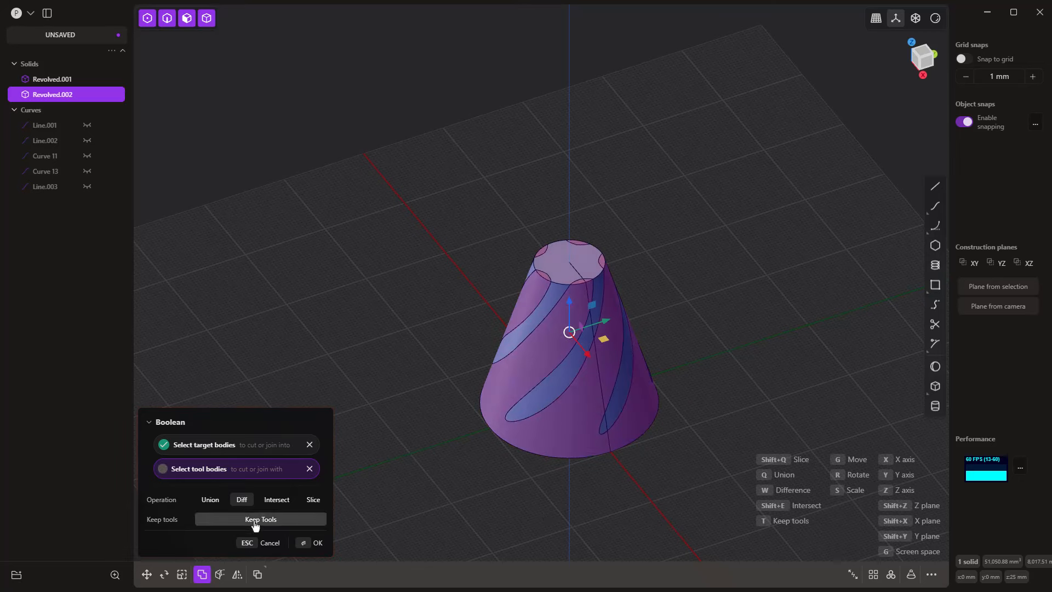
right_click(325, 287)
left_click(325, 287)
middle_click_drag(324, 403, 346, 387)
Step: Display the outer shell and the spiral core separately to examine each part's shape
left_click(87, 95)
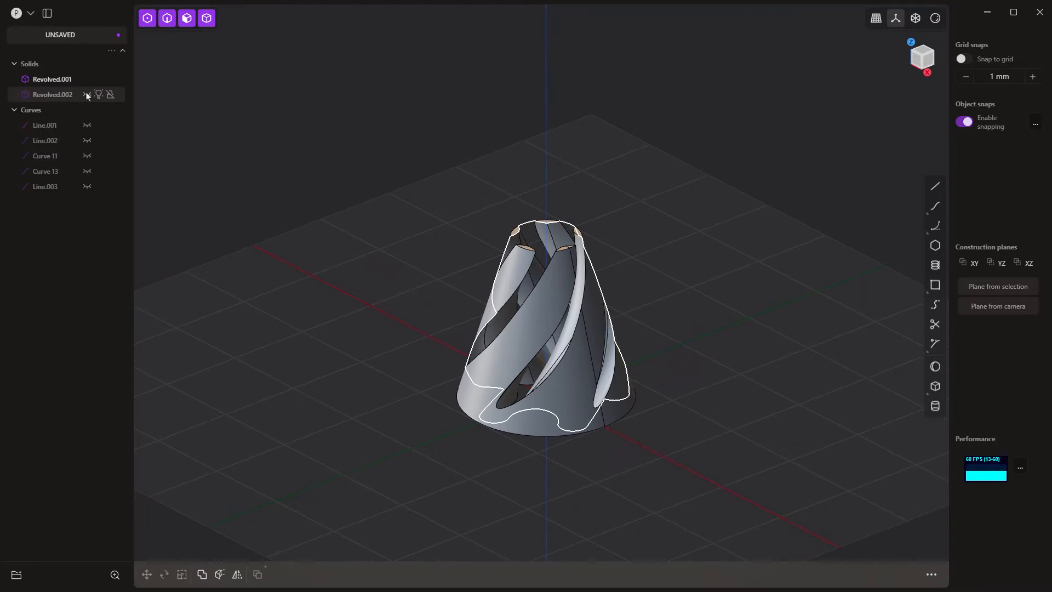
left_click(87, 94)
left_click(87, 79)
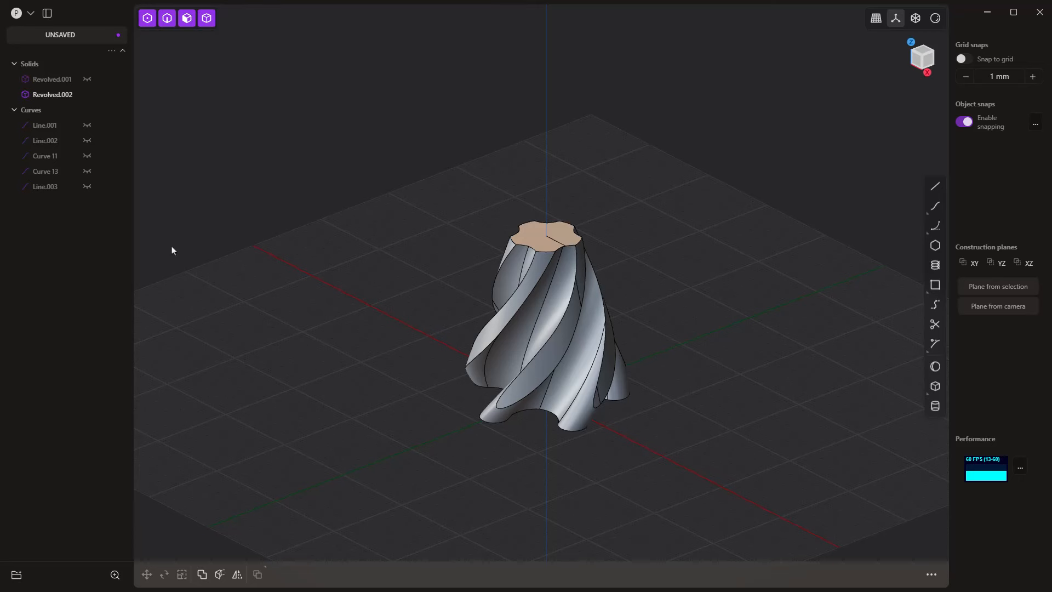
left_click(87, 79)
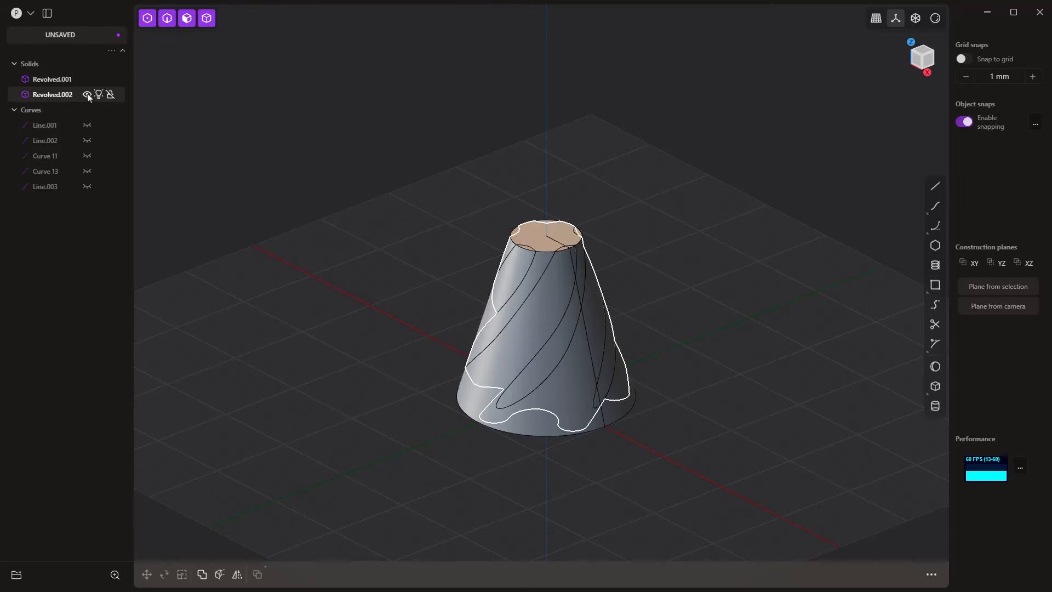
Step: Isolate the outer shell and select the first curved inner wall faces of its spiral channels
left_click(87, 95)
middle_click_drag(606, 384, 570, 408)
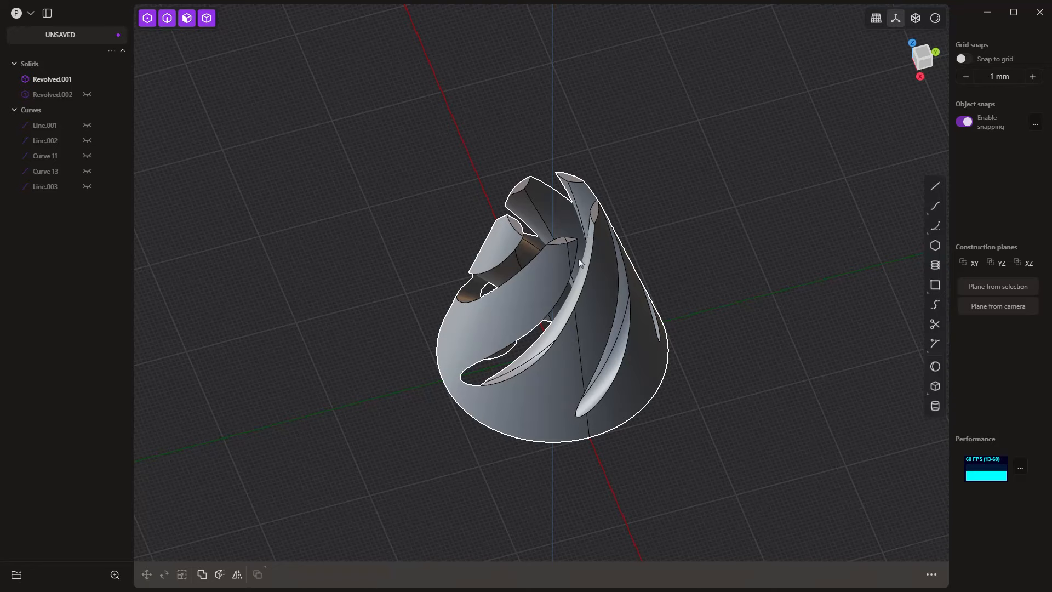
scroll(572, 180, "up", 5)
left_click(573, 184)
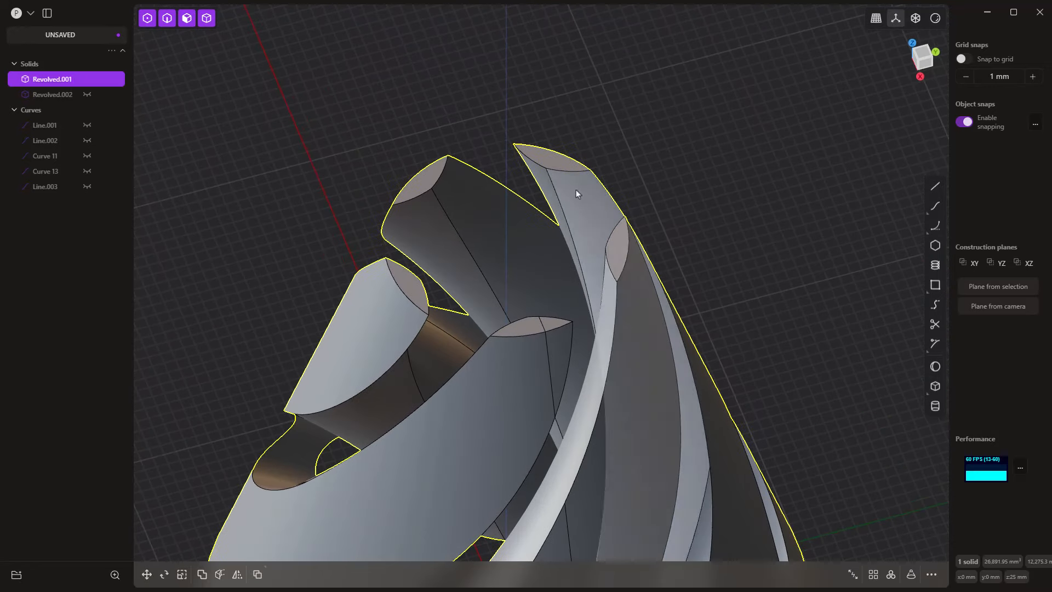
left_click(575, 189)
left_click(539, 176, "shift")
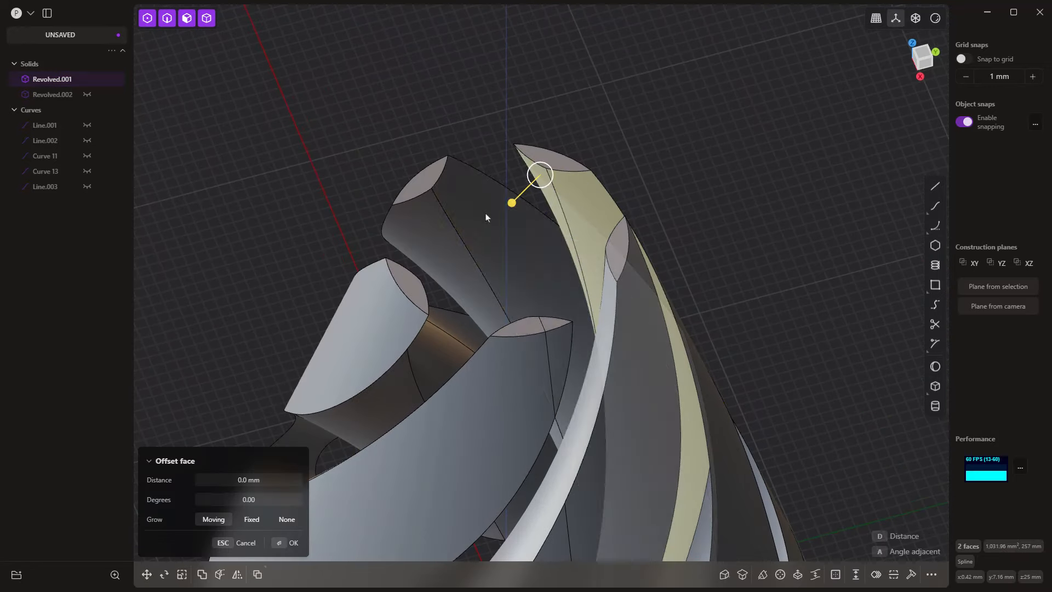
left_click(486, 211, "shift")
left_click(420, 248, "shift")
left_click(432, 366, "shift")
left_click(405, 392, "shift")
Step: Add the remaining inner channel wall faces of the outer shell to the selection, working around to the base
middle_click_drag(471, 392, 623, 228)
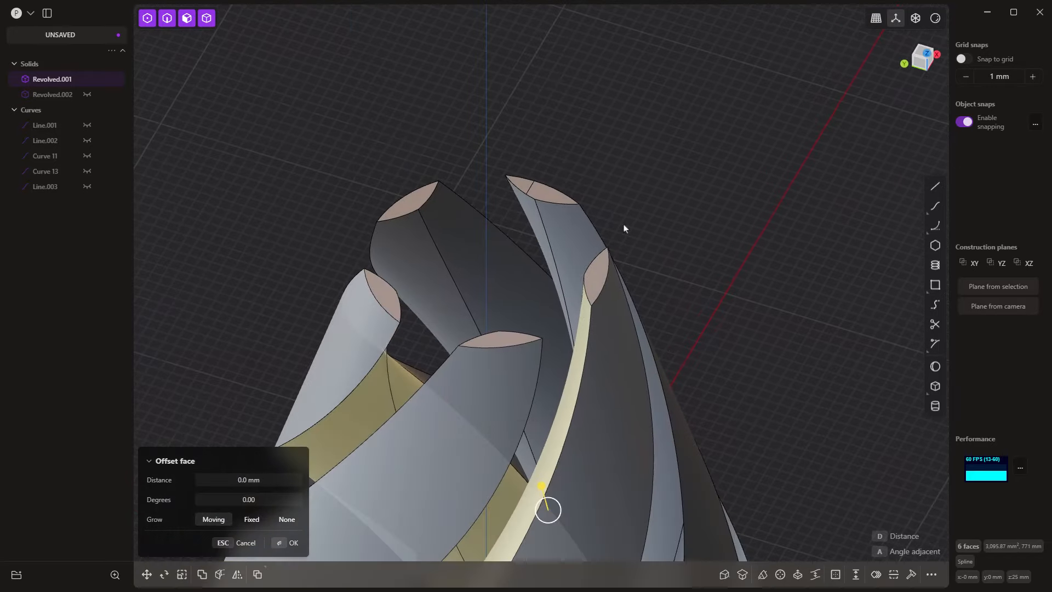
left_click(564, 235, "shift")
left_click(535, 217, "shift")
left_click(470, 232, "shift")
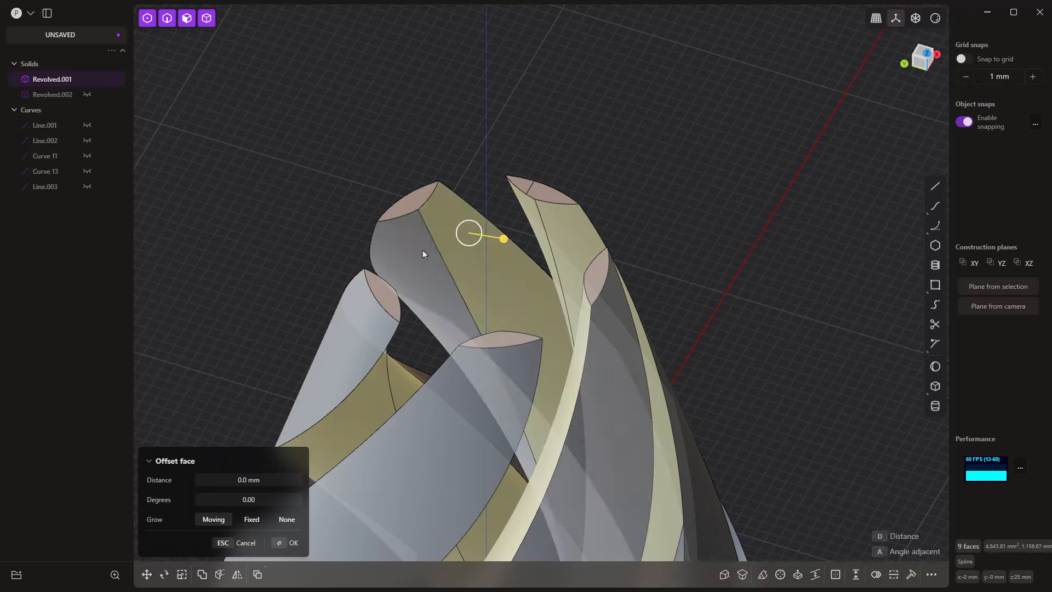
left_click(430, 244, "shift")
middle_click_drag(505, 192, 544, 391)
left_click(527, 393, "shift")
left_click(617, 484, "shift")
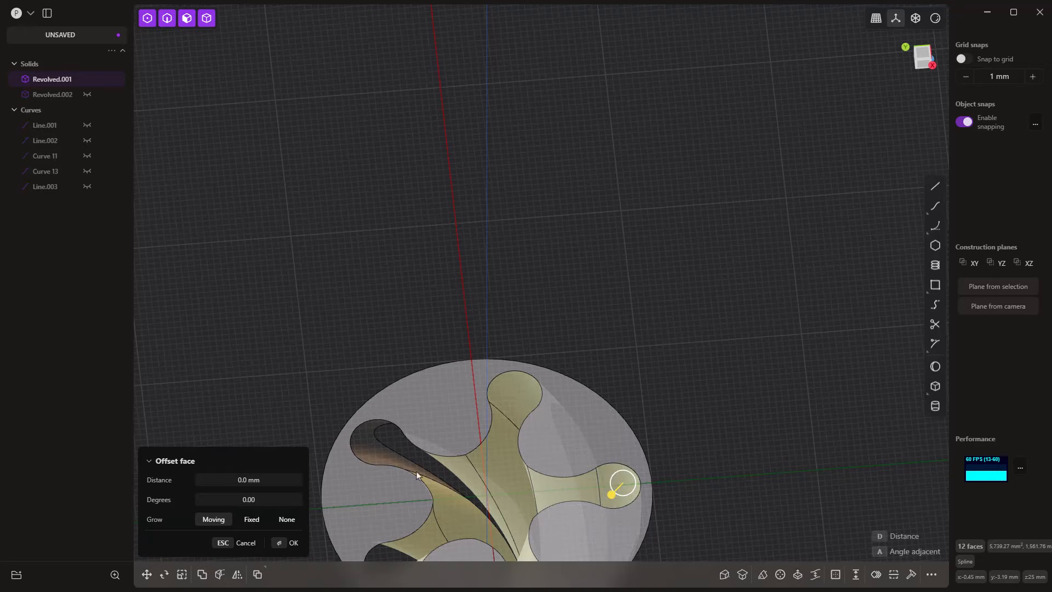
left_click(382, 444, "shift")
middle_click_drag(418, 460, 595, 443)
left_click(534, 249, "shift")
left_click(571, 356, "shift")
mouse_move(481, 403)
middle_mouse_down()
mouse_move(587, 418)
mouse_move(465, 429)
mouse_move(704, 267)
middle_mouse_up()
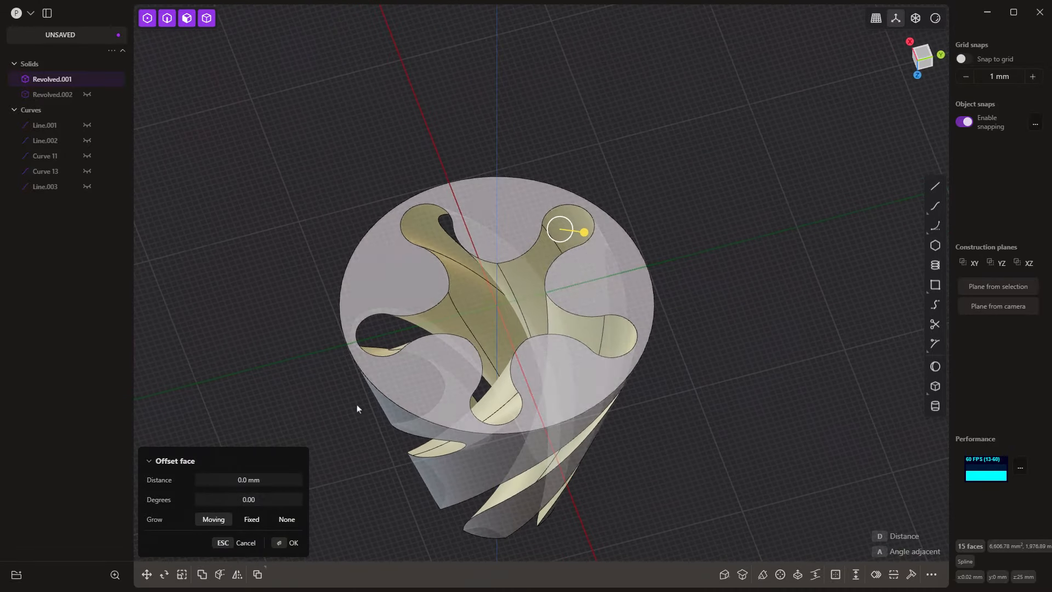
Step: Try offsetting the shell's selected channel walls by -0.4 mm
left_click(265, 479)
type("-")
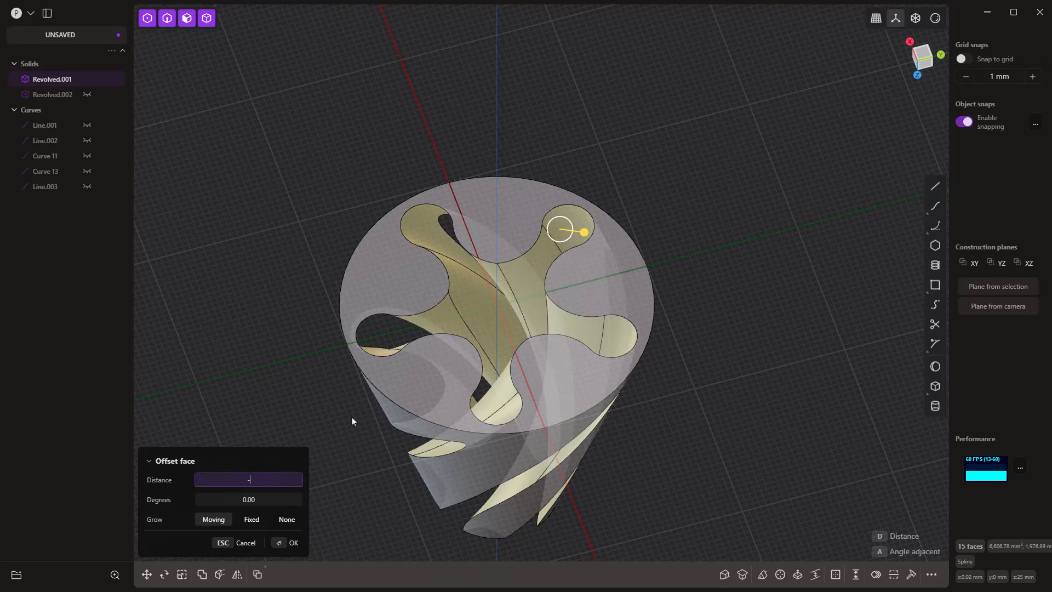
type("0.4")
key("Return")
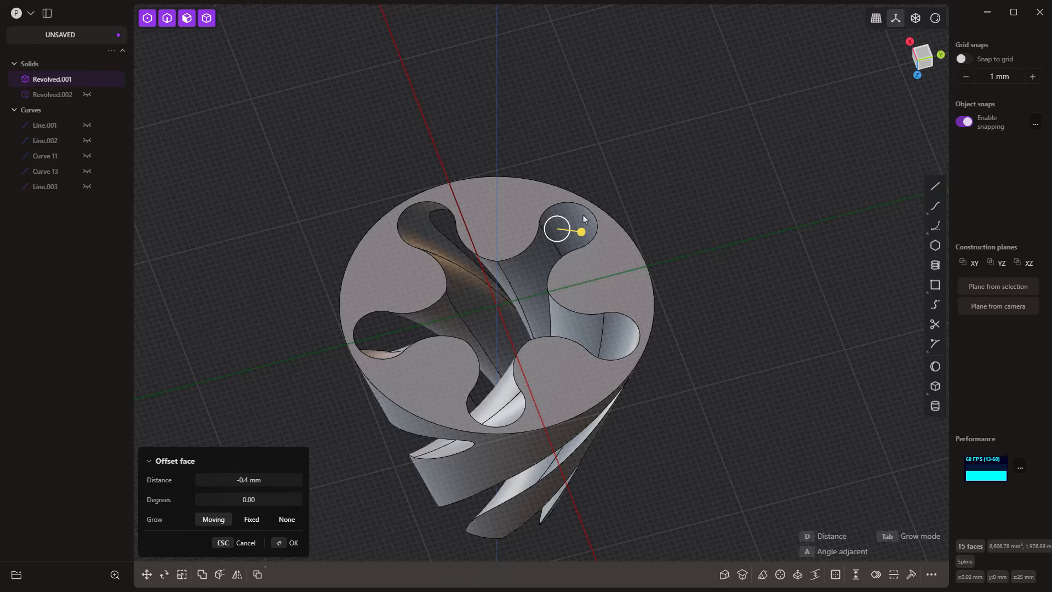
key("Return")
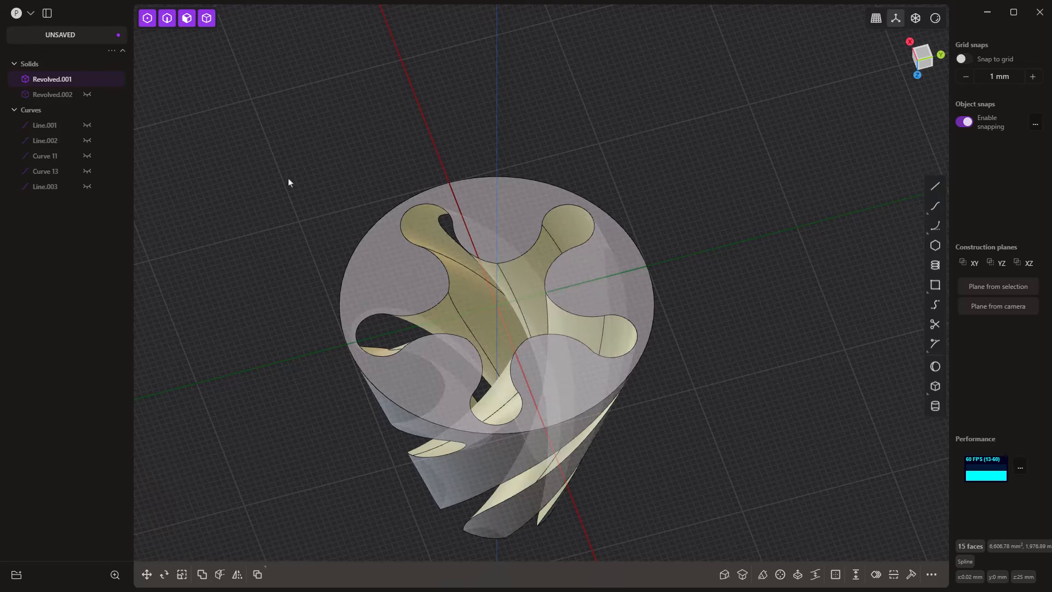
Step: Isolate the spiral core and select the first groove and lobe side faces around its base
left_click(87, 94)
left_click(87, 80)
middle_click_drag(436, 104, 408, 175)
left_click(533, 215)
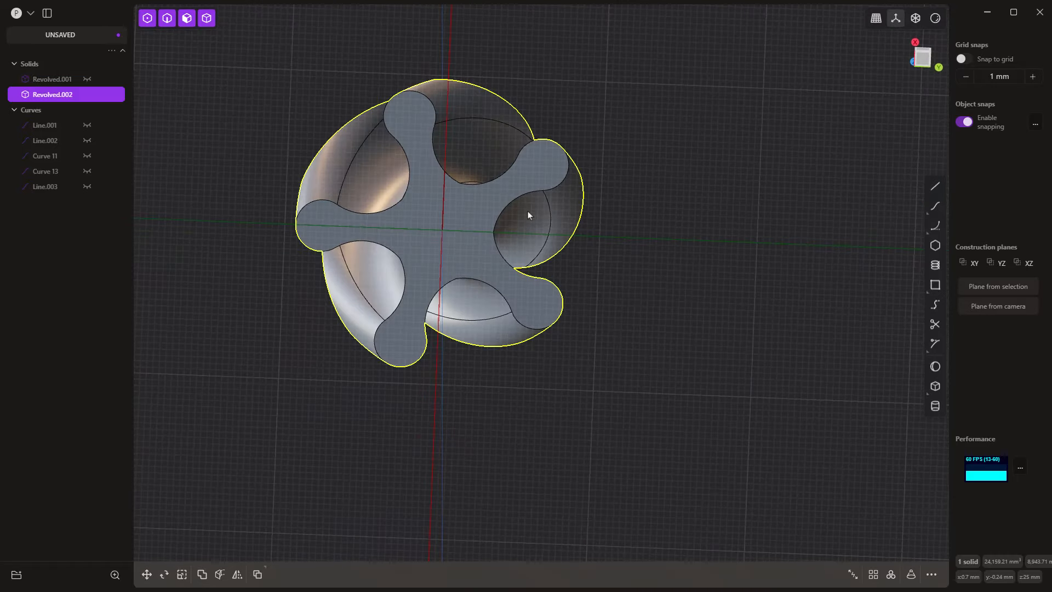
left_click(528, 211)
left_click(560, 198, "shift")
middle_click_drag(564, 158, 551, 263)
left_click(510, 258, "shift")
left_click(466, 253, "shift")
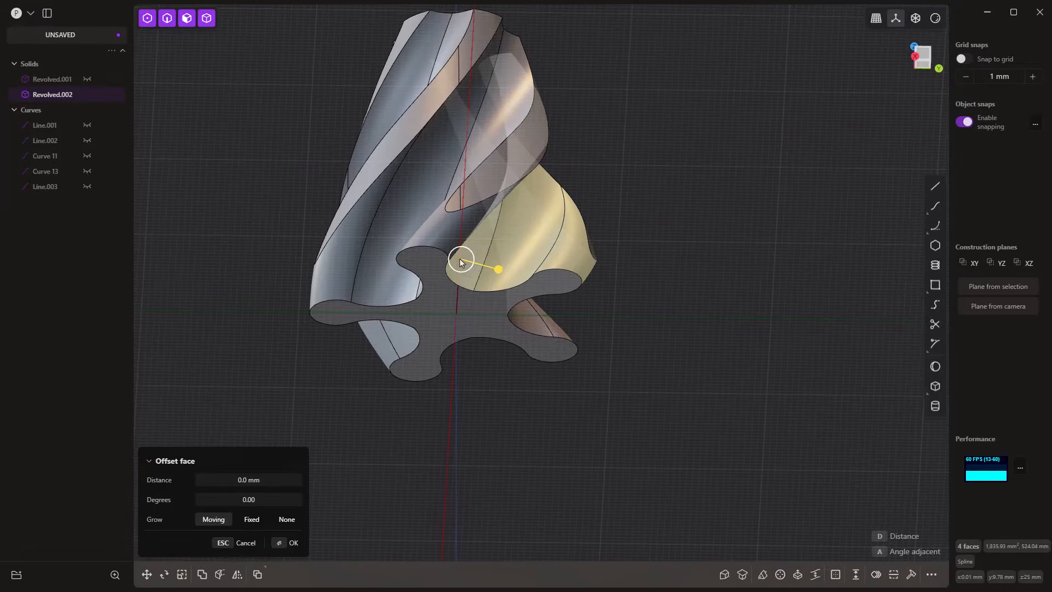
left_click(438, 238, "shift")
middle_click_drag(401, 283, 478, 286)
left_click(472, 235, "shift")
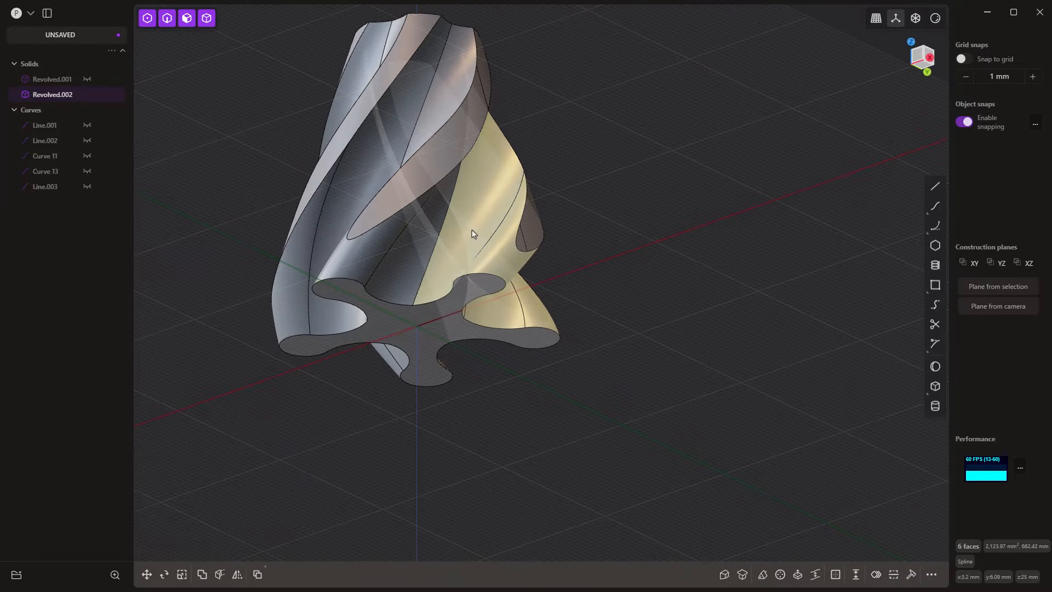
Step: Extend the selection to the other groove and lobe side faces around the spiral core
left_click(412, 258, "shift")
left_click(370, 258, "shift")
middle_click_drag(343, 293, 453, 303)
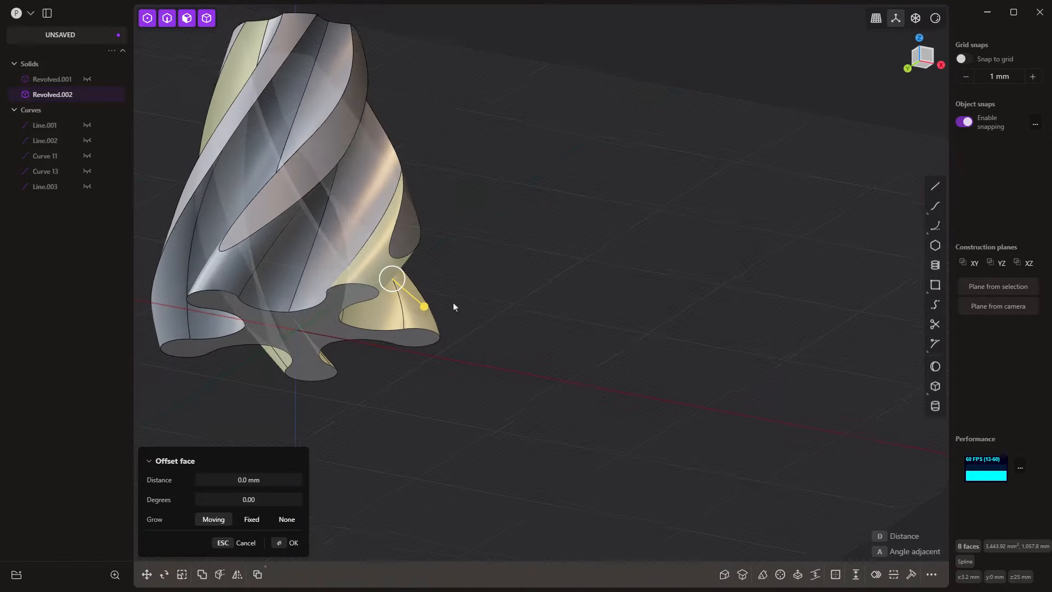
left_click(336, 241, "shift")
left_click(285, 264, "shift")
left_click(242, 274, "shift")
middle_click_drag(204, 279, 338, 285)
middle_click_drag(293, 279, 522, 287, "shift")
left_click(521, 287, "shift")
left_click(413, 278, "shift")
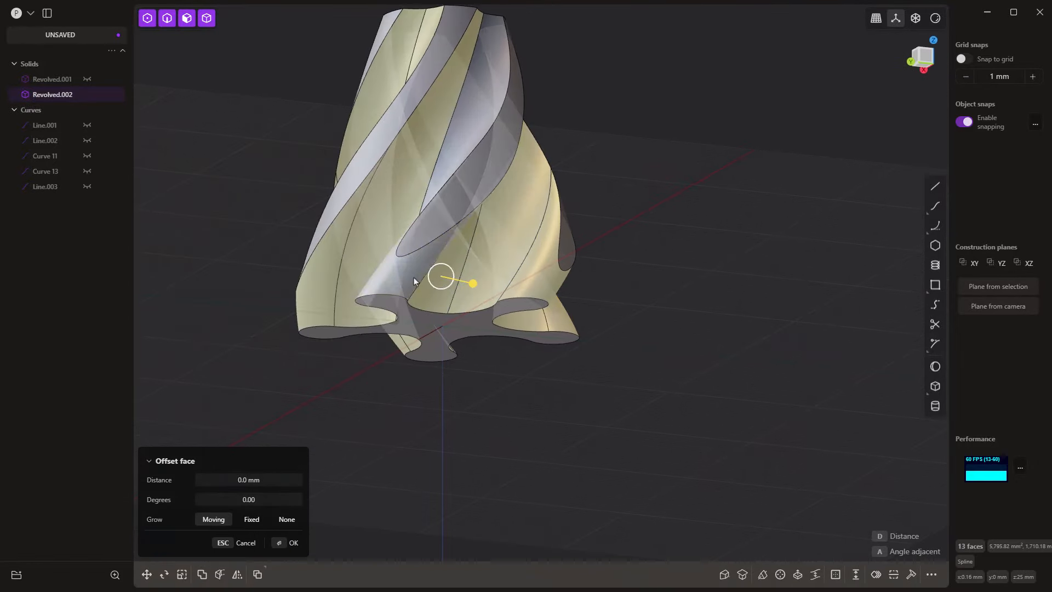
Step: Add the outer conical lobe surfaces and the small leftover sliver to the core's face selection
left_click(459, 209, "shift")
left_click(468, 182, "shift")
left_click(439, 97, "shift")
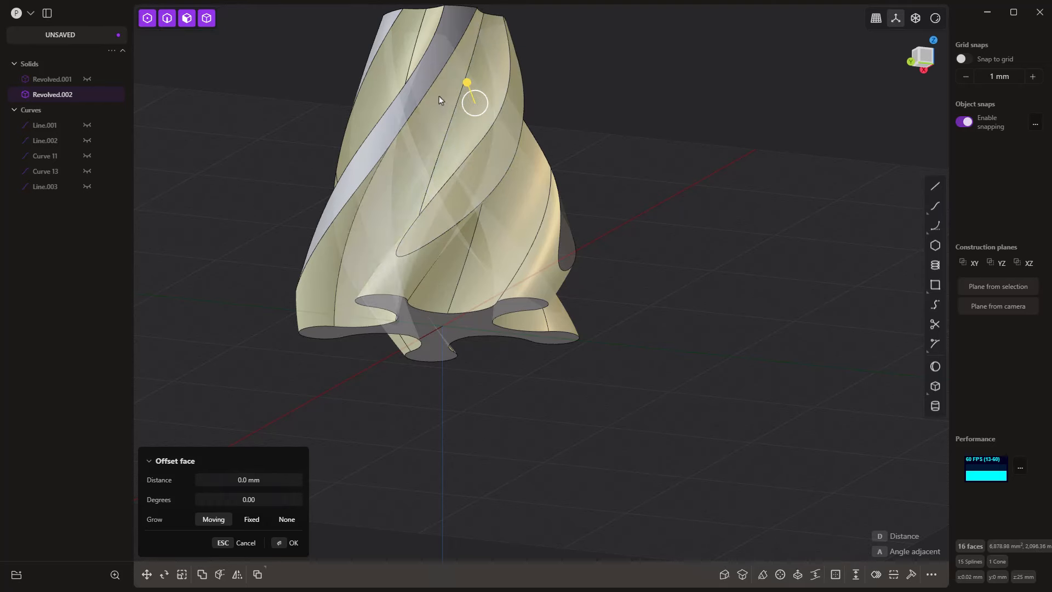
left_click(413, 95, "shift")
middle_click_drag(378, 251, 478, 271)
left_click(619, 213, "shift")
middle_click_drag(509, 219, 635, 217)
left_click(842, 216, "shift")
middle_click_drag(842, 216, 696, 284)
left_click(697, 70, "shift")
left_click(744, 248, "shift")
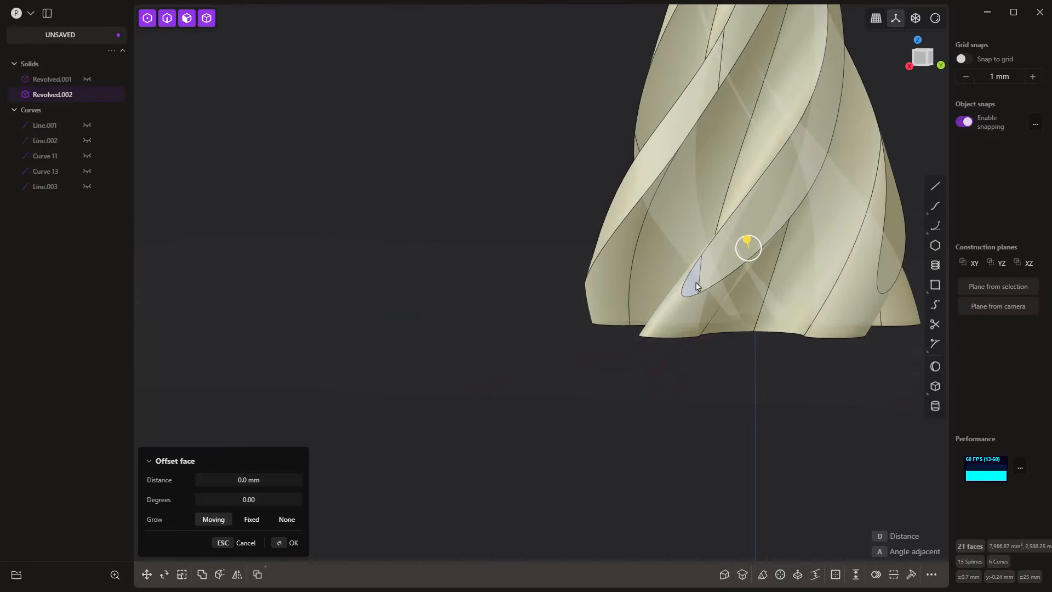
scroll(695, 288, "up", 3)
left_click(675, 291, "shift")
Step: Offset the spiral core's selected side faces by -0.4 mm to create printing clearance
scroll(672, 292, "down", 3)
middle_click_drag(845, 265, 692, 265)
middle_click_drag(776, 245, 371, 311, "shift")
middle_click_drag(642, 305, 270, 456)
type("d")
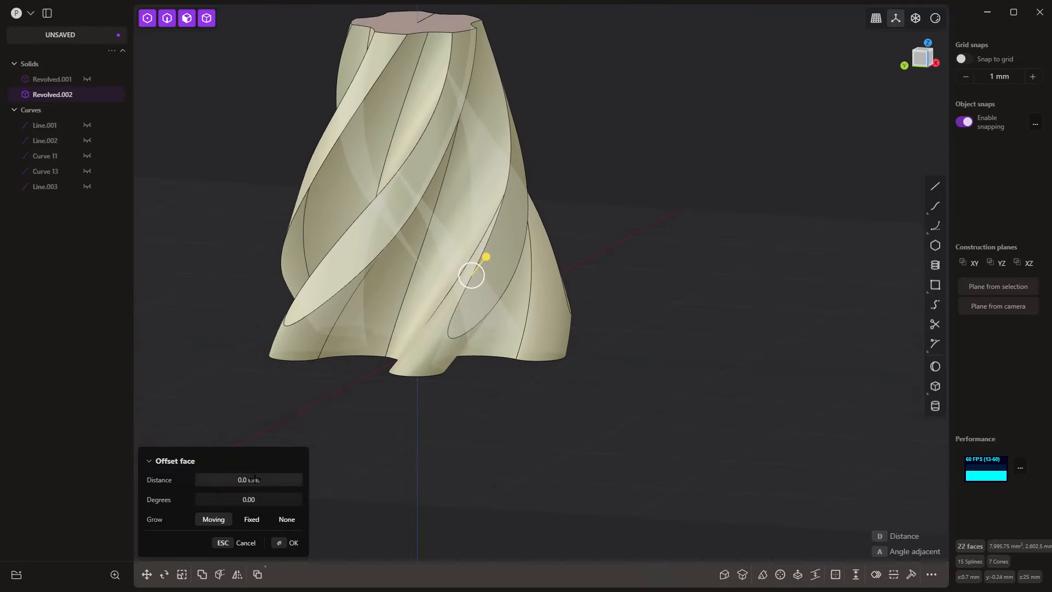
type("-.4")
key("Return")
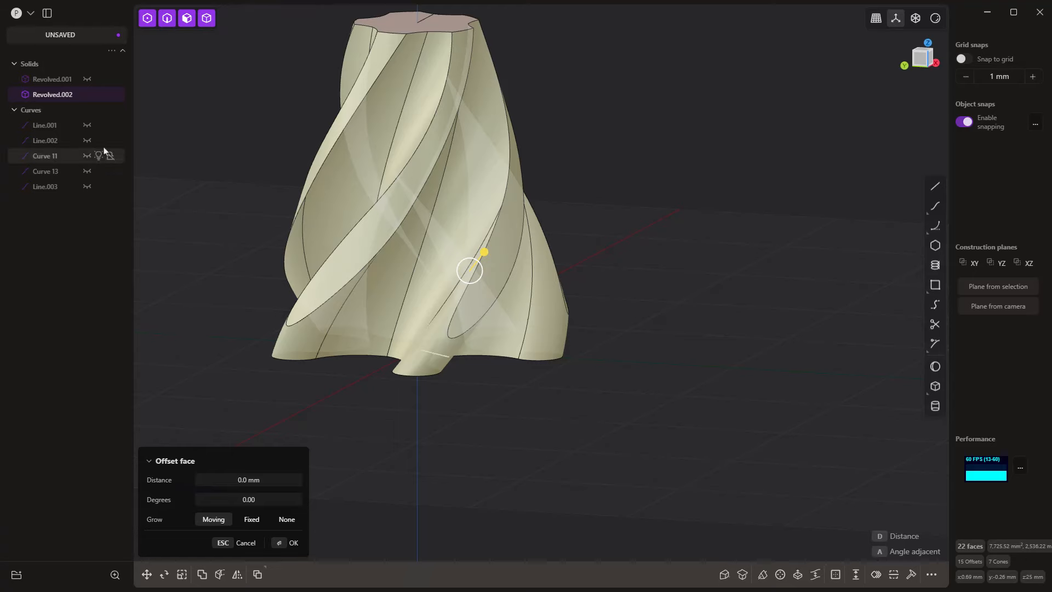
Step: Show the shell and core together and examine the clearance gap along the spiral seams and at the base
left_click(483, 430)
mouse_move(474, 423)
middle_mouse_down()
mouse_move(499, 419)
mouse_move(456, 421)
mouse_move(485, 437)
middle_mouse_up()
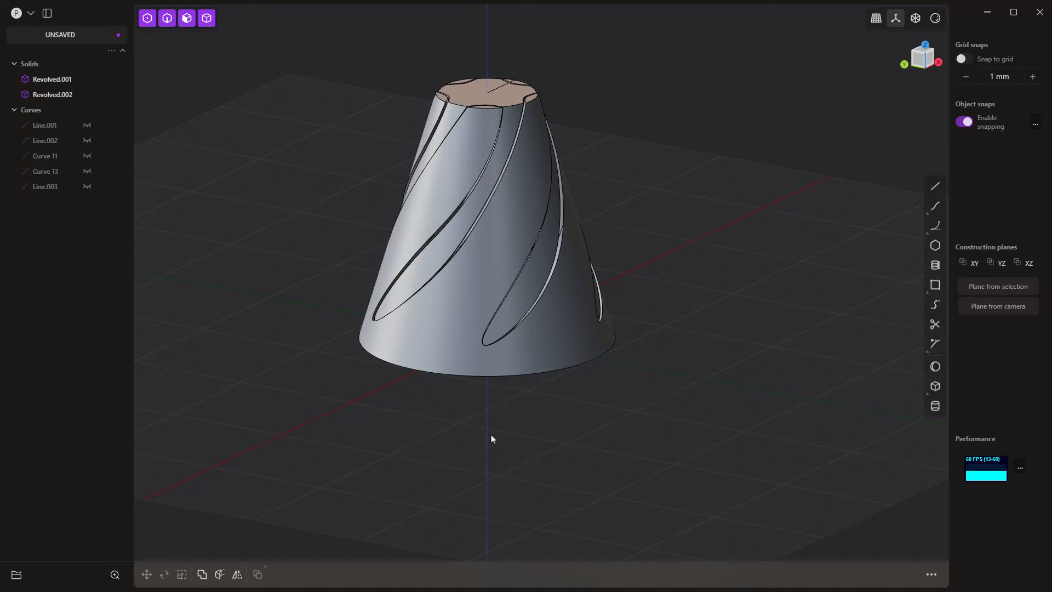
middle_click_drag(527, 454, 537, 338)
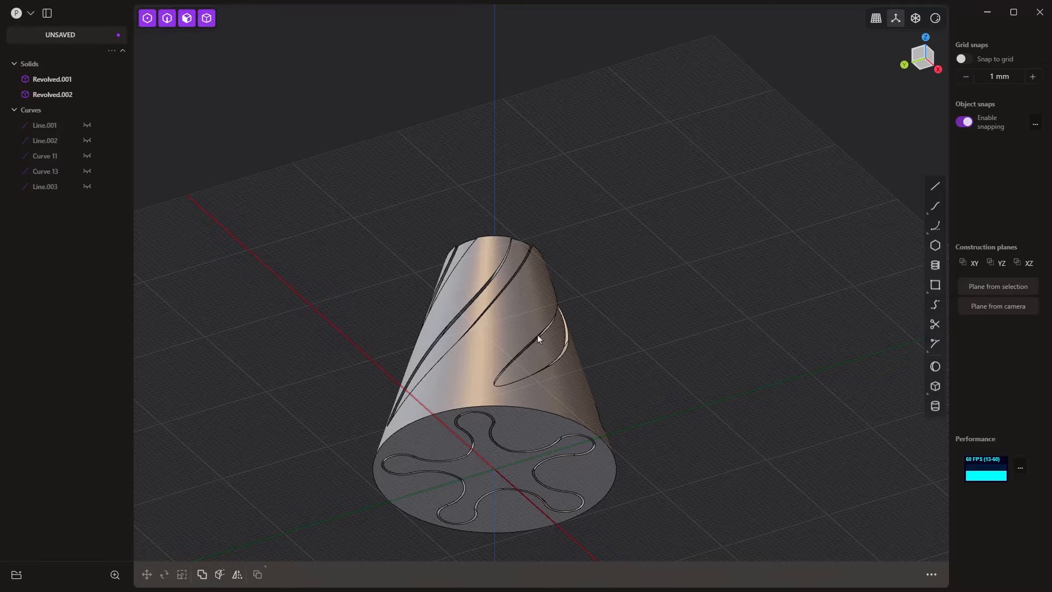
middle_click_drag(498, 458, 524, 284, "shift")
scroll(525, 283, "up", 5)
scroll(529, 288, "up", 3)
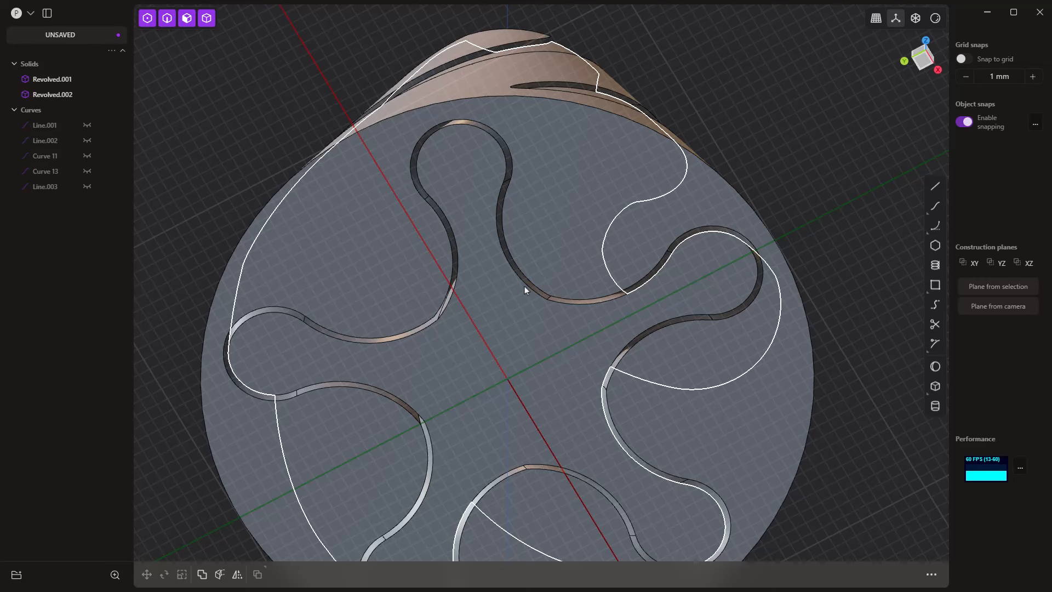
Step: Start a -0.49 mm chamfer on one lobe edge of the shell's base opening with the Fillet tool
left_click(167, 19)
left_click(512, 168)
key("f")
left_click_drag(513, 169, 509, 168)
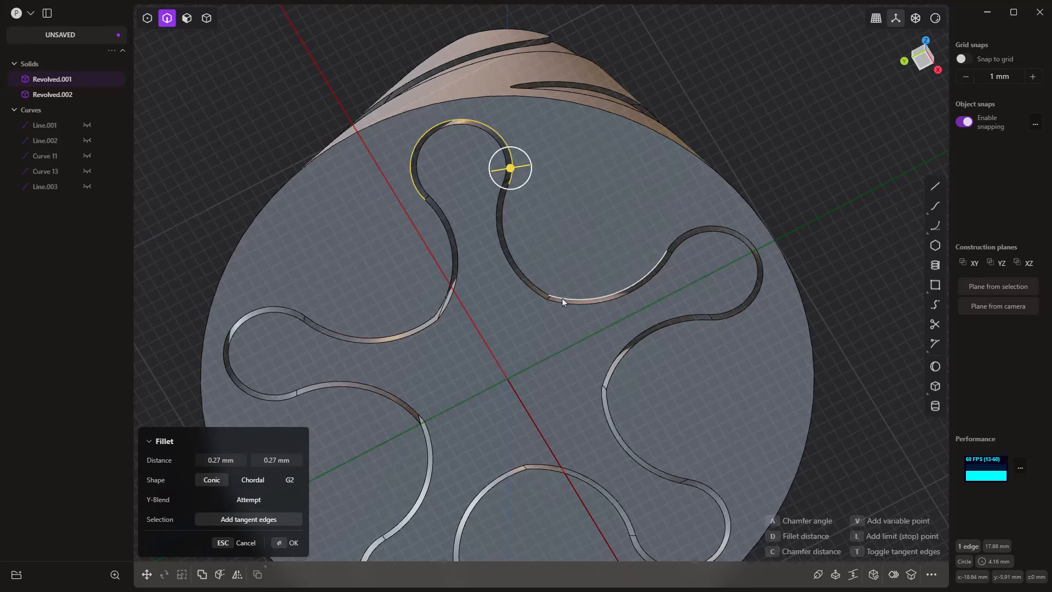
middle_click_drag(528, 265, 547, 221)
scroll(528, 161, "up", 5)
left_click_drag(529, 161, 540, 163)
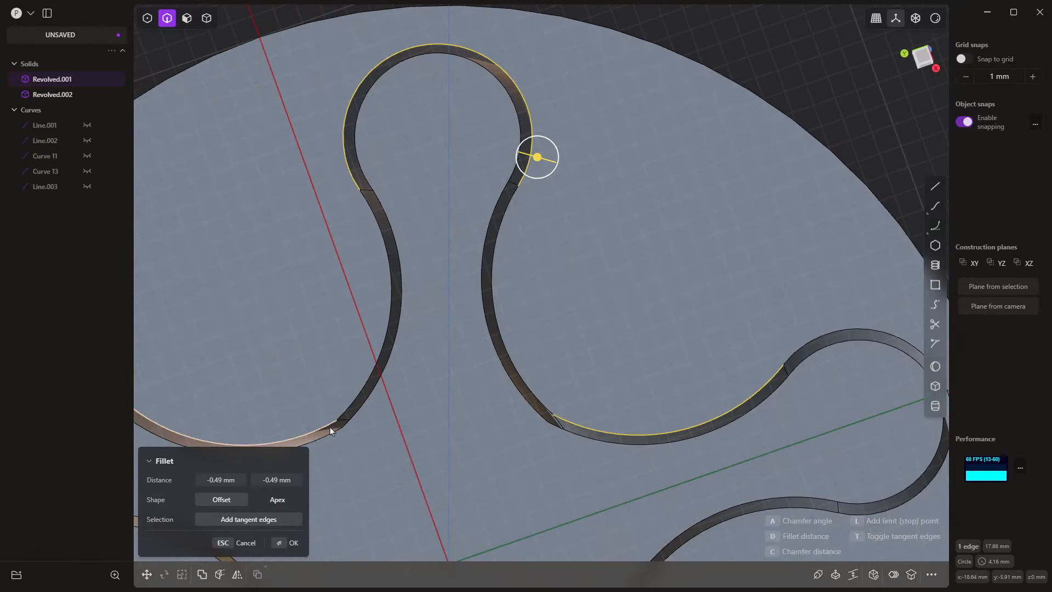
Step: Add the neighbouring lobe and valley edges around the shell's base opening to the chamfer
scroll(330, 426, "down", 5)
left_click(649, 444)
left_click(671, 443)
middle_click_drag(621, 468, 304, 299)
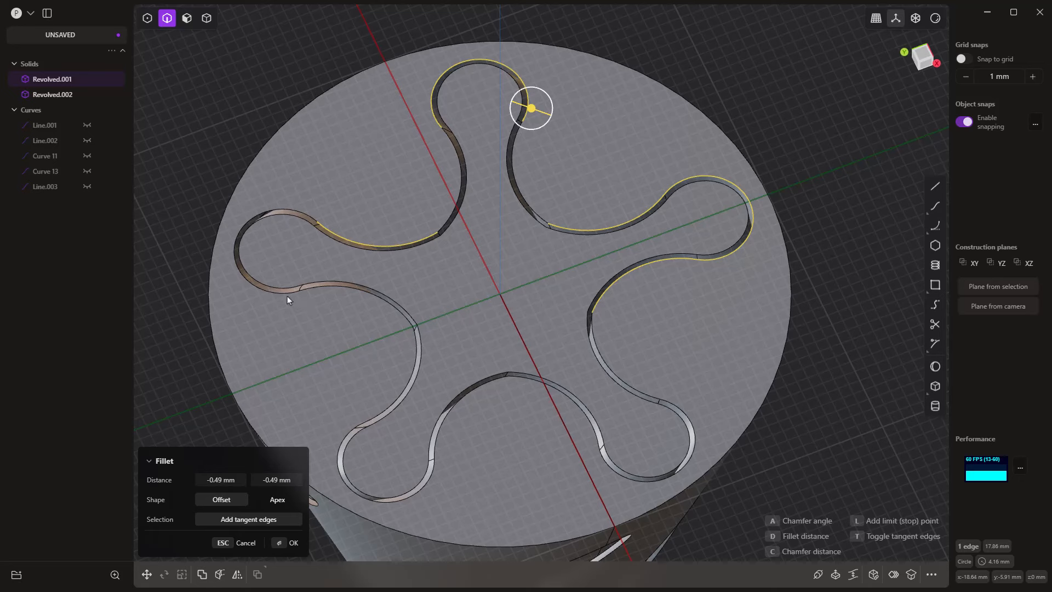
left_click(279, 294)
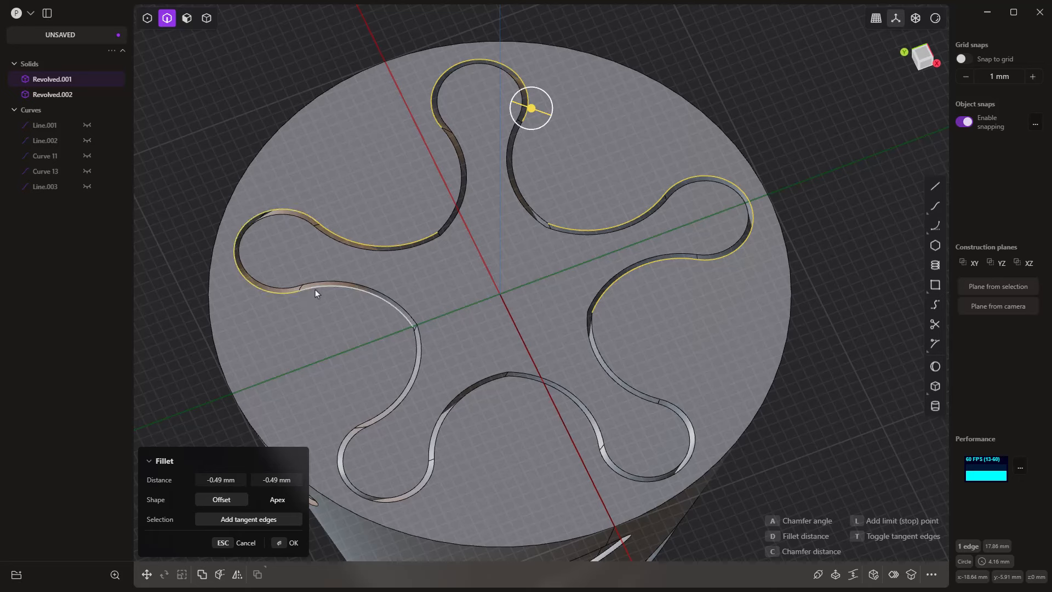
left_click(414, 345)
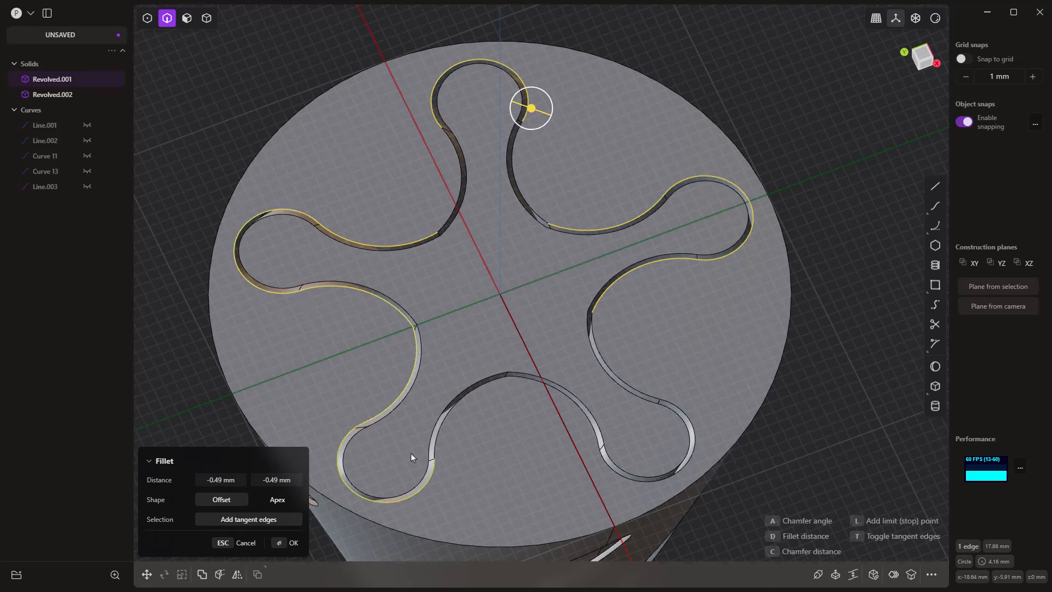
Step: Add the remaining edges of the shell's base opening, check the closed loop and apply the -0.49 mm chamfer
left_click(524, 380)
left_click(607, 468)
left_click(656, 401)
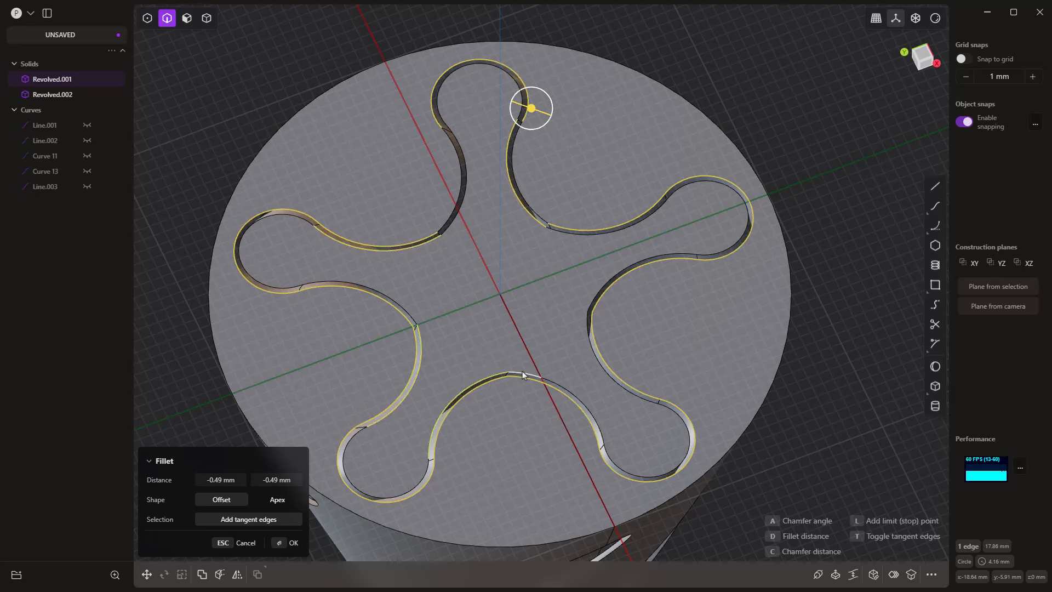
left_click(590, 330)
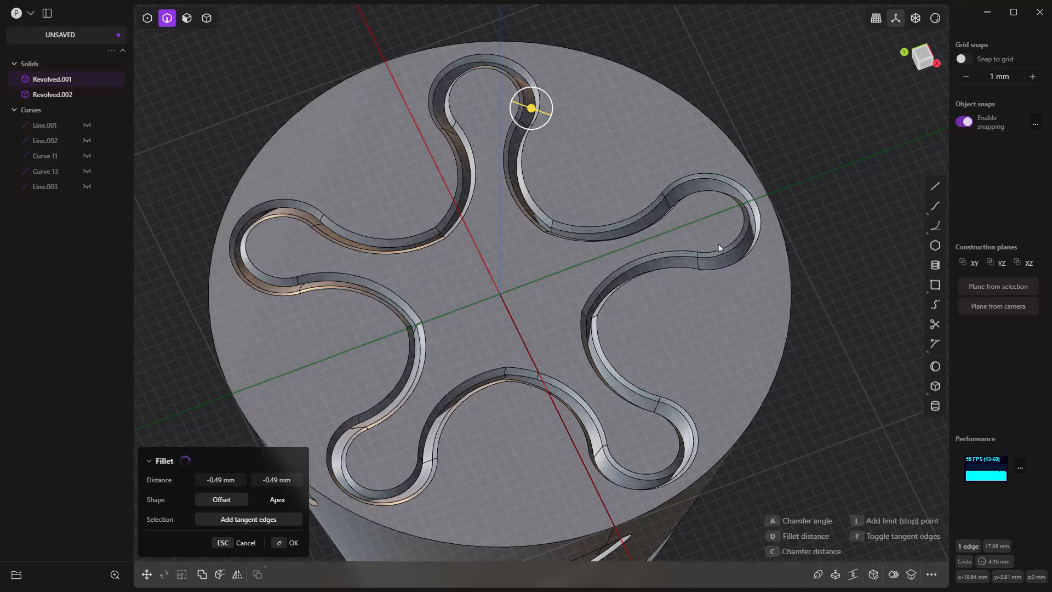
mouse_move(697, 248)
middle_mouse_down()
mouse_move(685, 225)
mouse_move(690, 304)
mouse_move(675, 225)
middle_mouse_up()
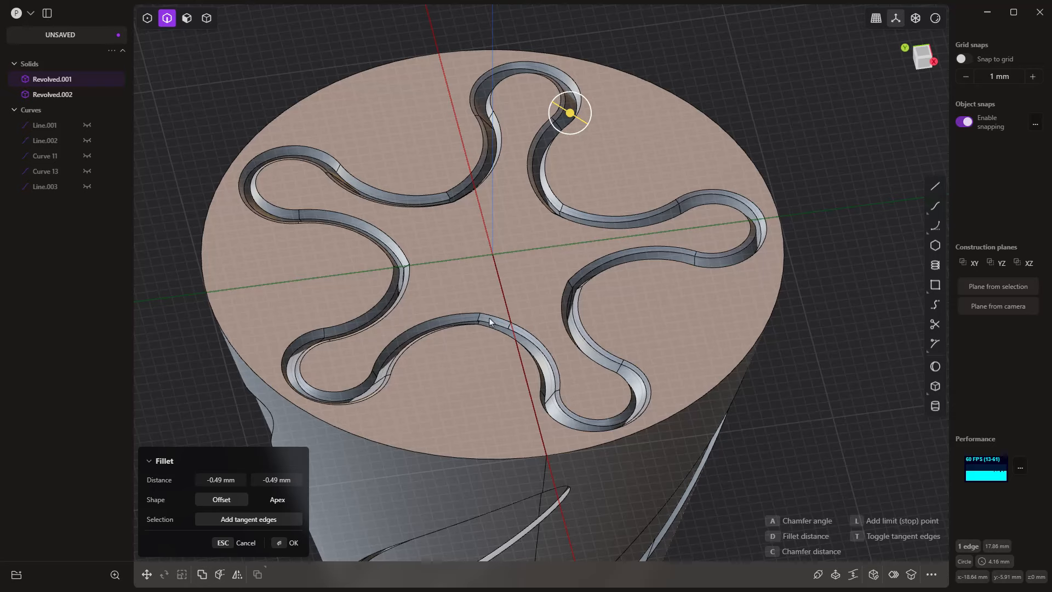
middle_click_drag(504, 288, 514, 243)
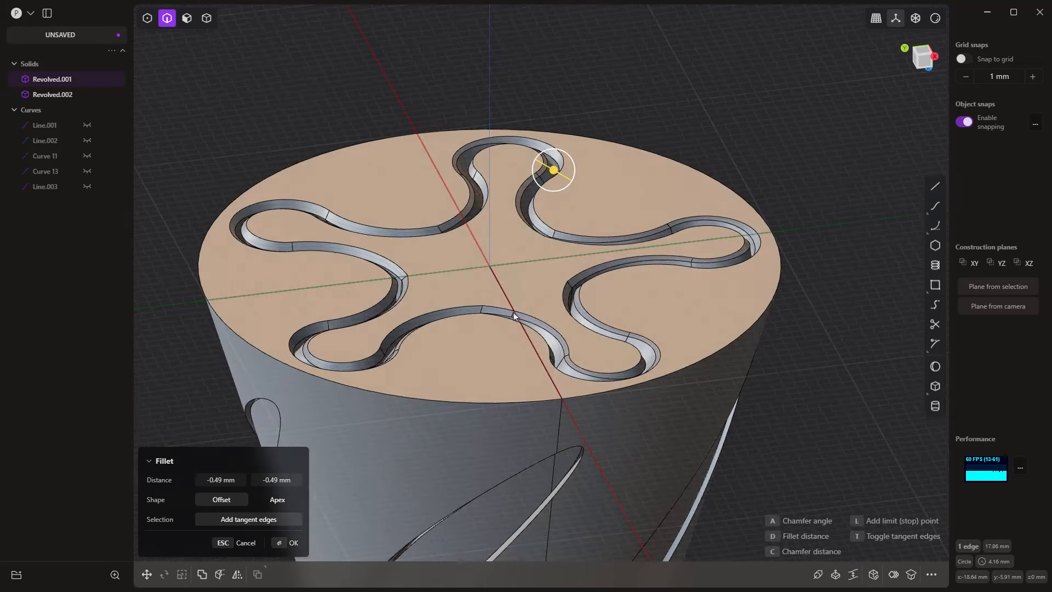
middle_click_drag(518, 295, 514, 323)
key("Return")
Step: Clear the selection and re-enable all selection modes
key("ctrl+a")
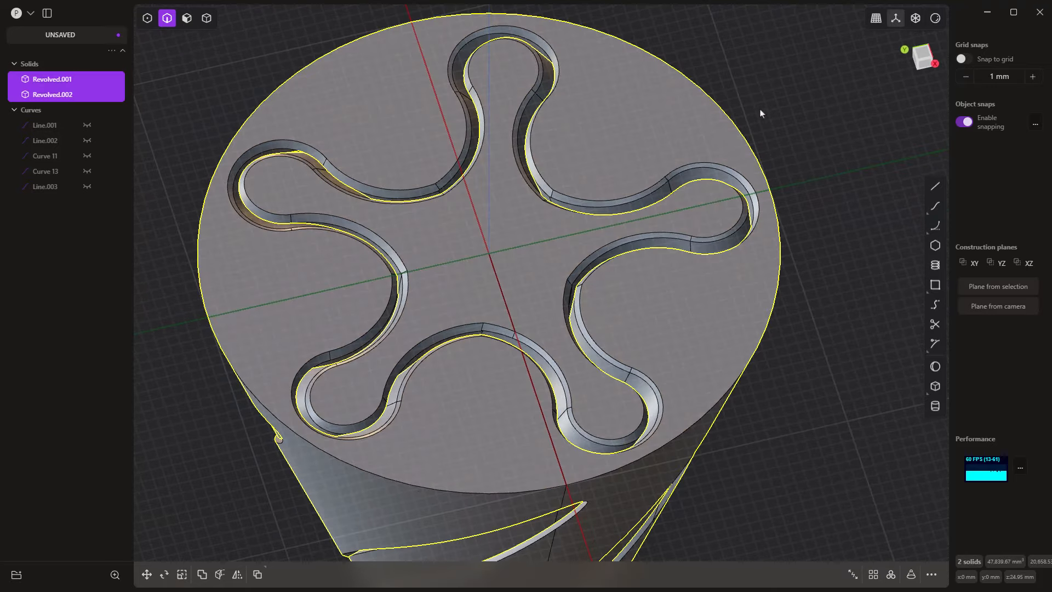
scroll(719, 303, "down", 5)
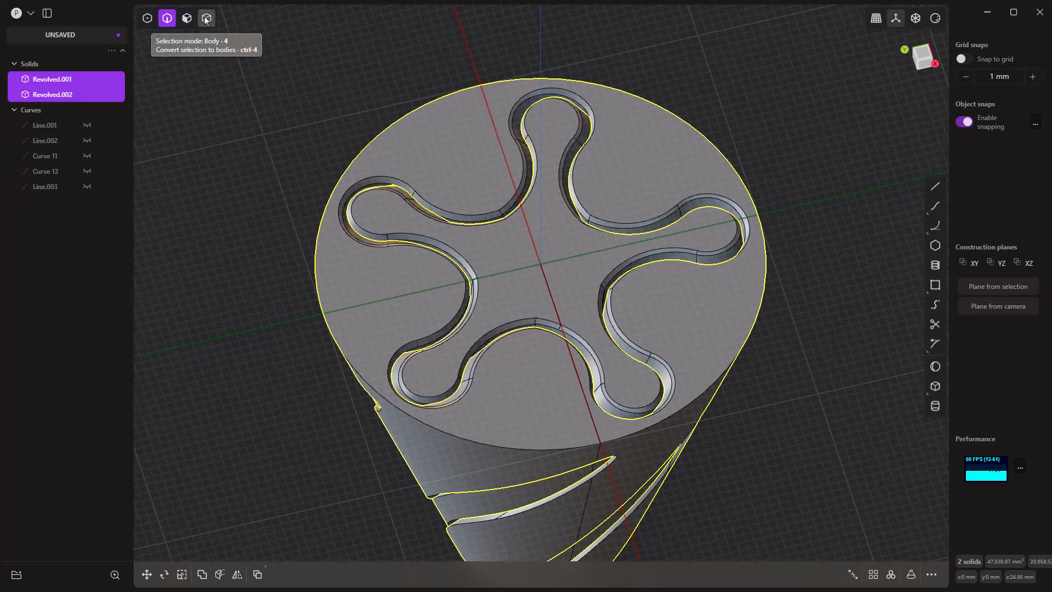
left_click(231, 78)
key("5")
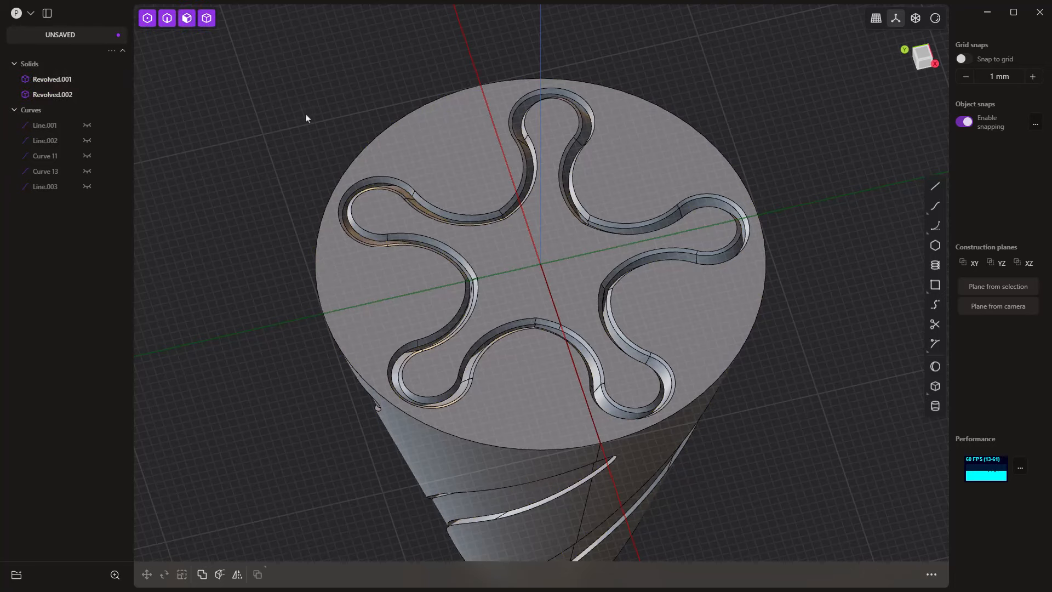
Step: Move the spiral core -49.42 mm along the Y axis so it stands beside the shell
middle_click_drag(429, 160, 431, 412)
key("/")
middle_click_drag(299, 275, 283, 243)
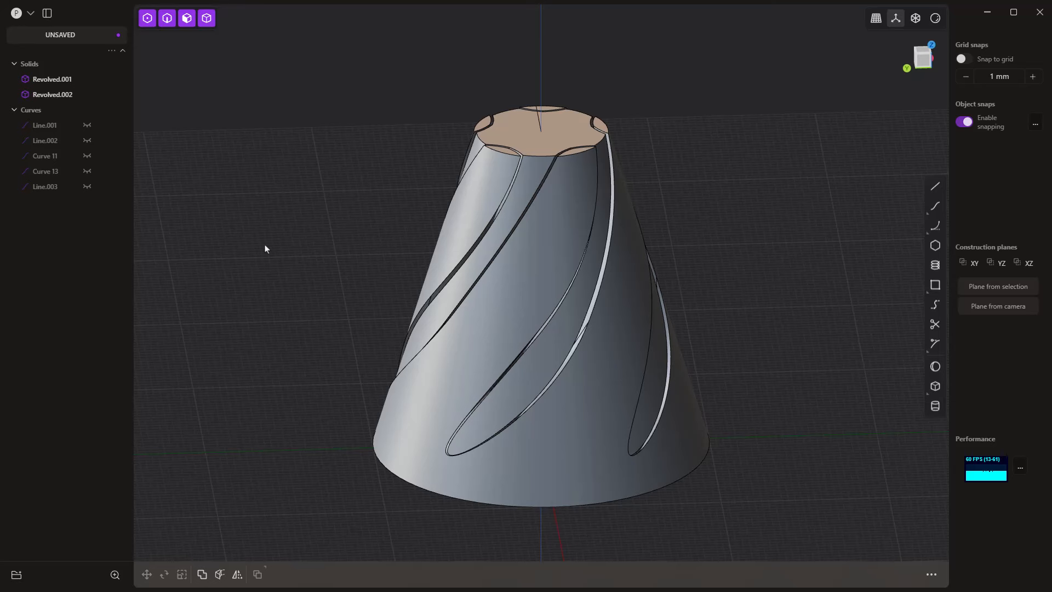
scroll(289, 264, "down", 2)
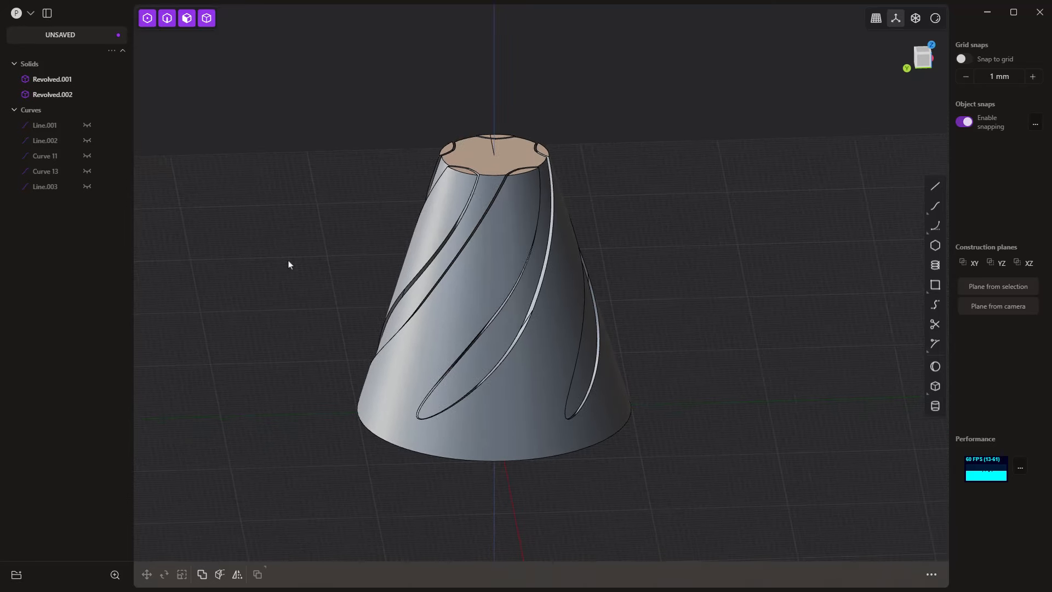
middle_click_drag(488, 374, 481, 392)
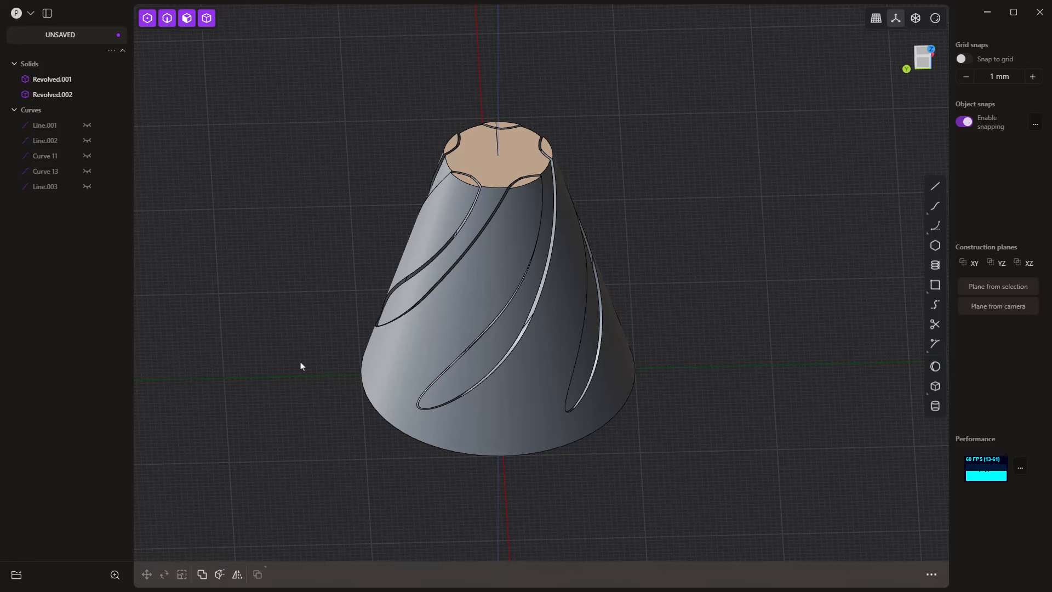
left_click(82, 95)
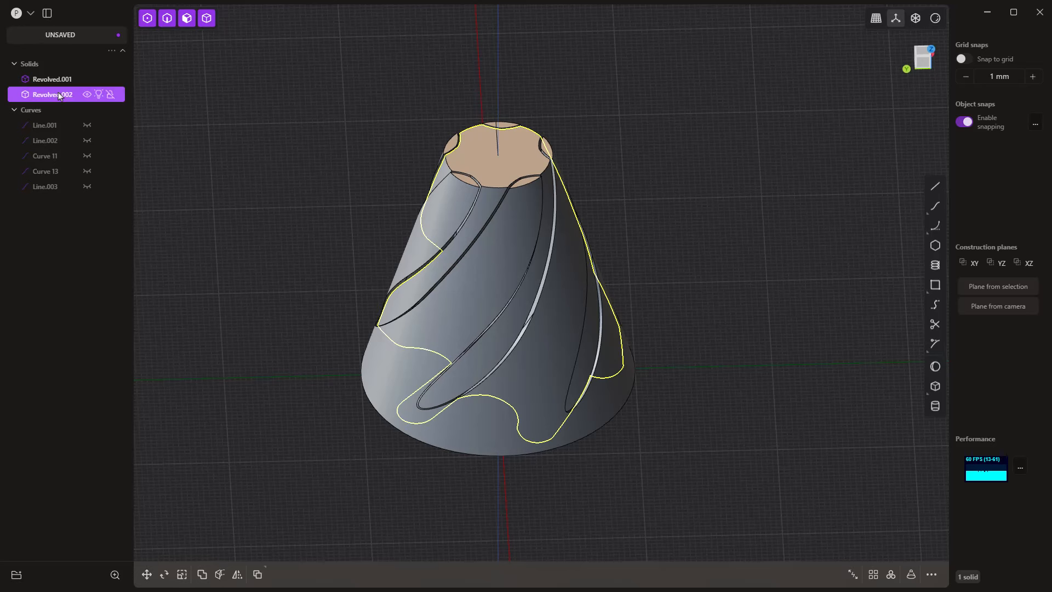
left_click(147, 574)
left_click_drag(457, 262, 727, 269)
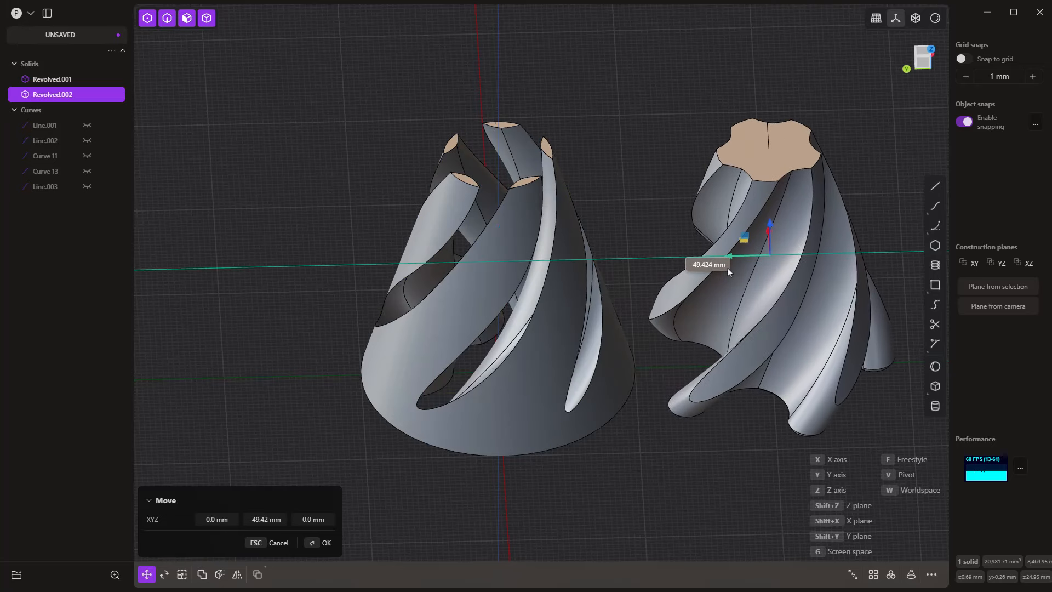
right_click(327, 184)
left_click(324, 184)
Step: Examine the separated shell and core from above and from underneath at their bases
scroll(322, 185, "down", 3)
middle_click_drag(506, 373, 497, 351)
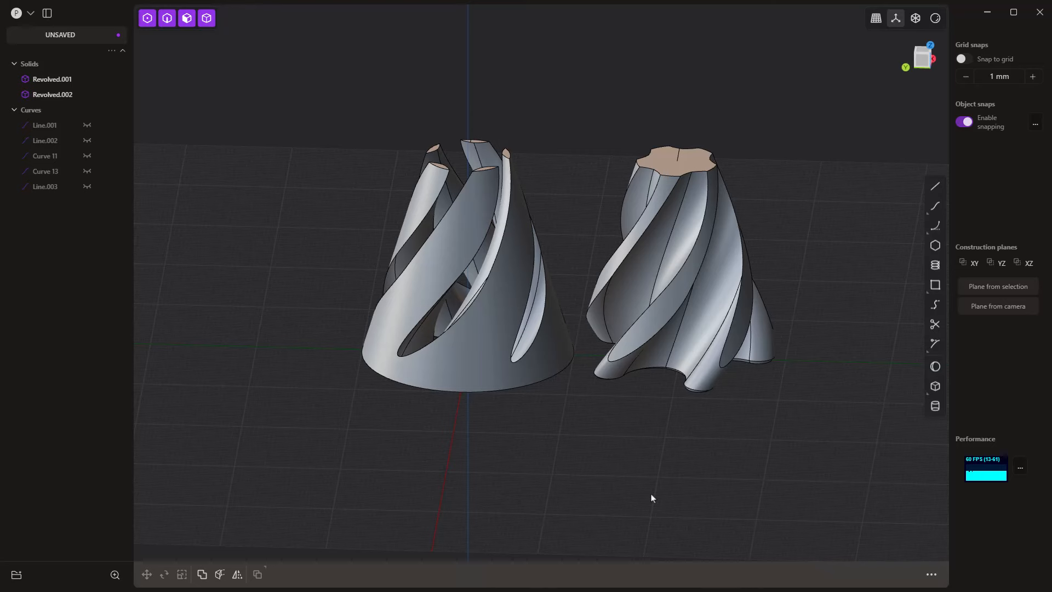
middle_click_drag(619, 465, 542, 435)
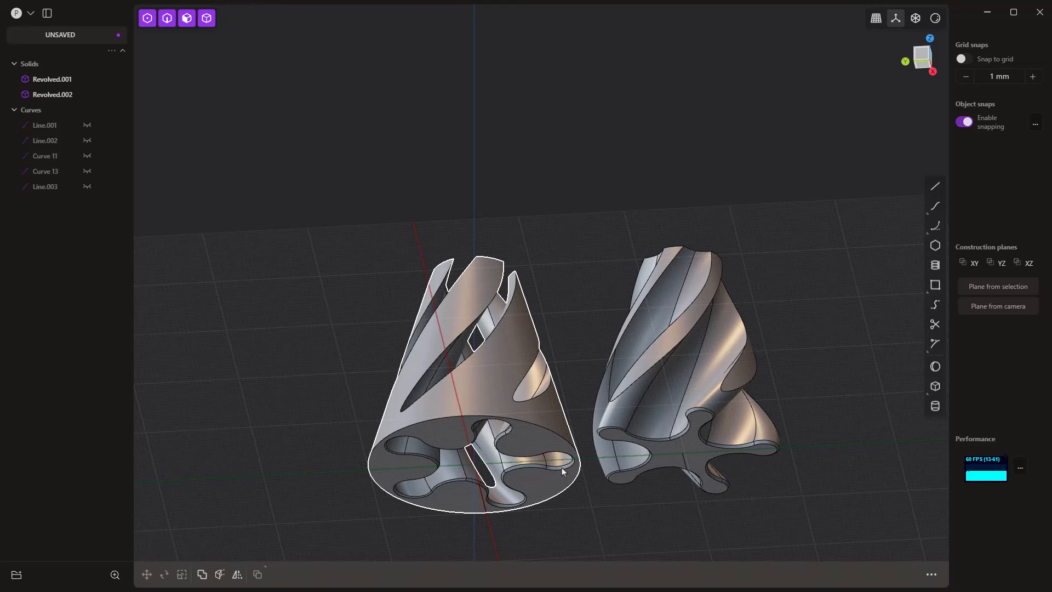
middle_click_drag(561, 468, 528, 540)
middle_click_drag(610, 500, 561, 452)
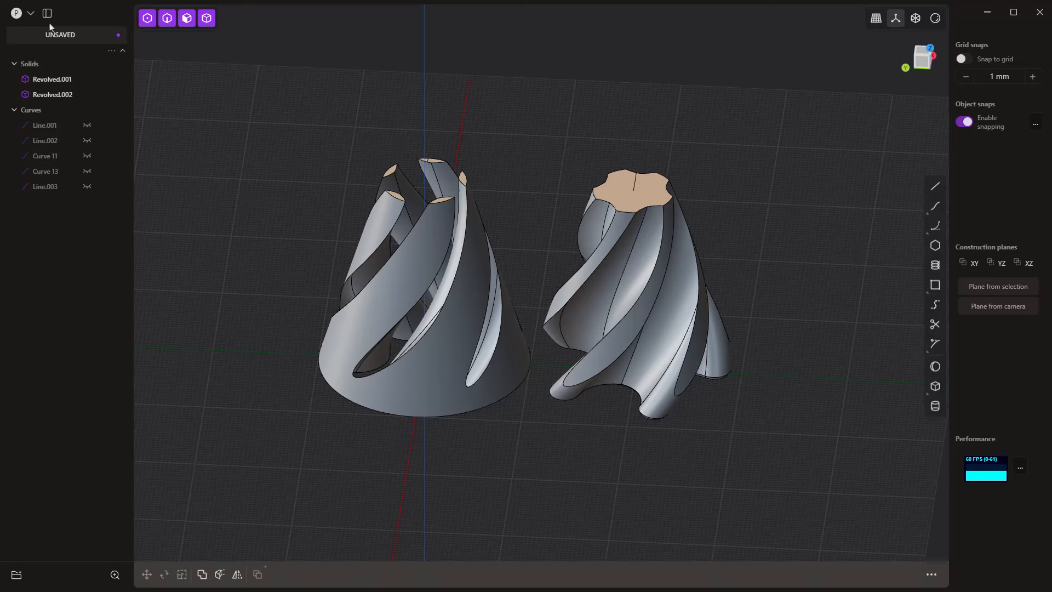
Step: Preview the Wavefront OBJ export mesh and its settings for PlasticityFidgetConeVideo, and cancel the export
left_click(33, 14)
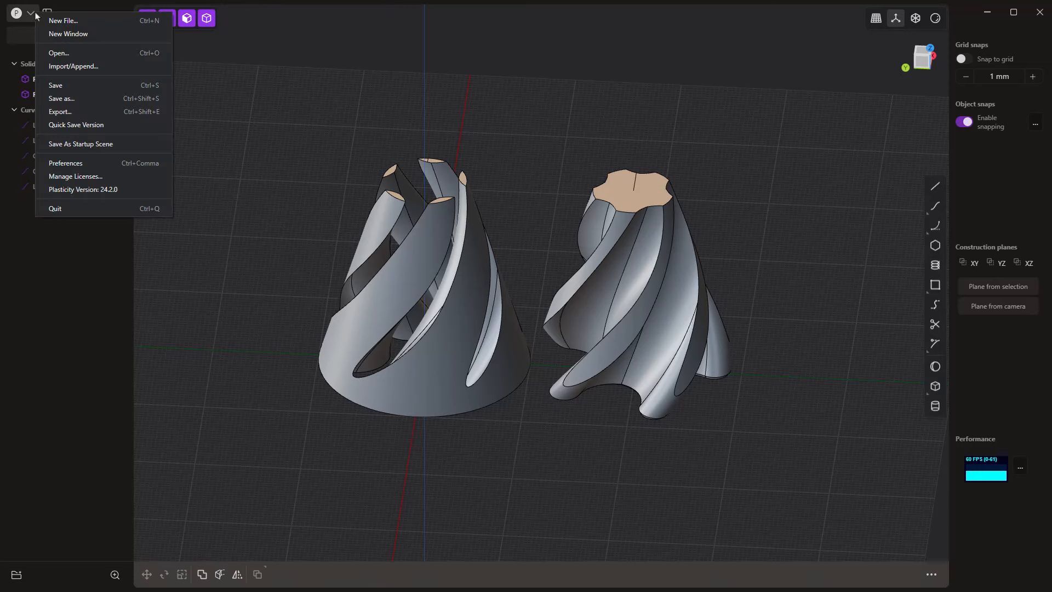
left_click(64, 111)
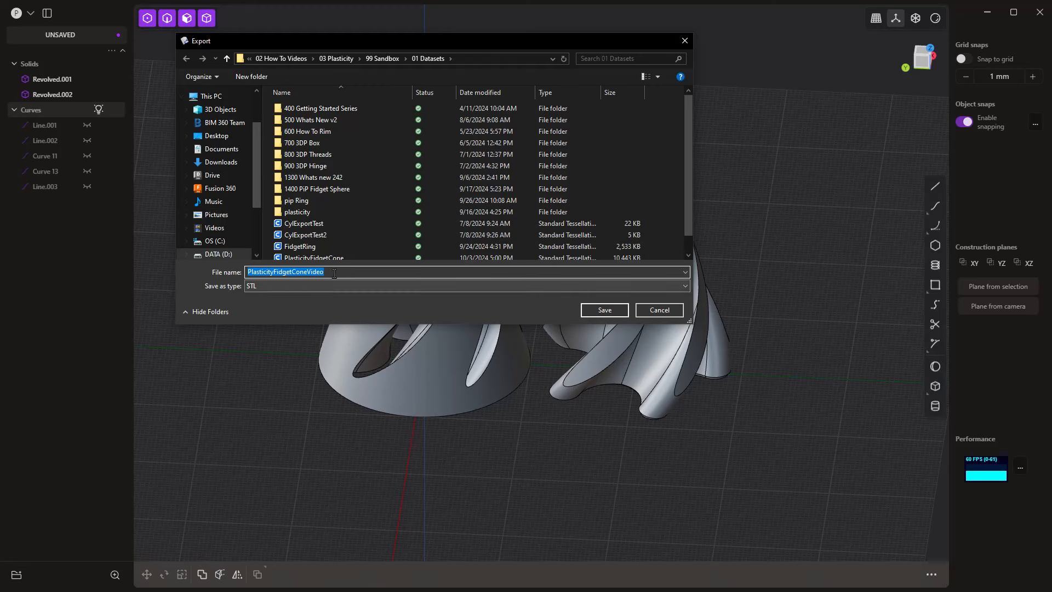
left_click(311, 286)
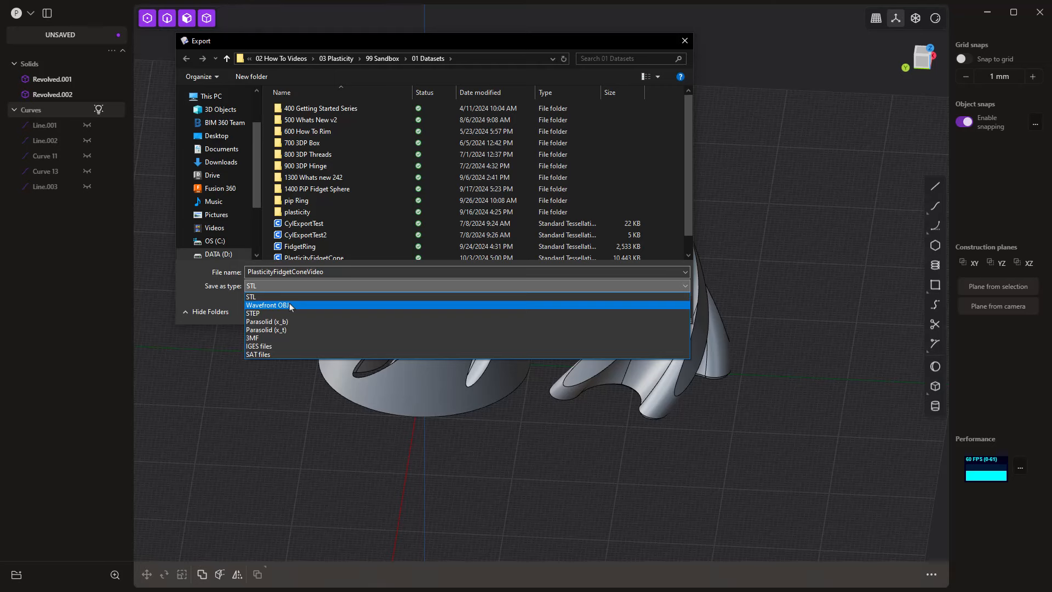
left_click(289, 304)
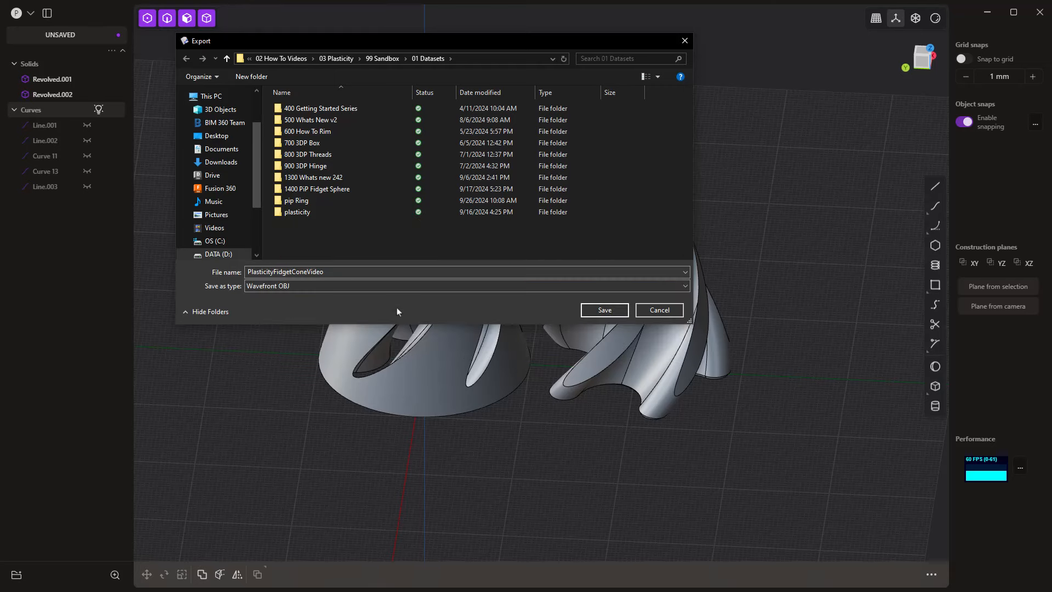
left_click(599, 309)
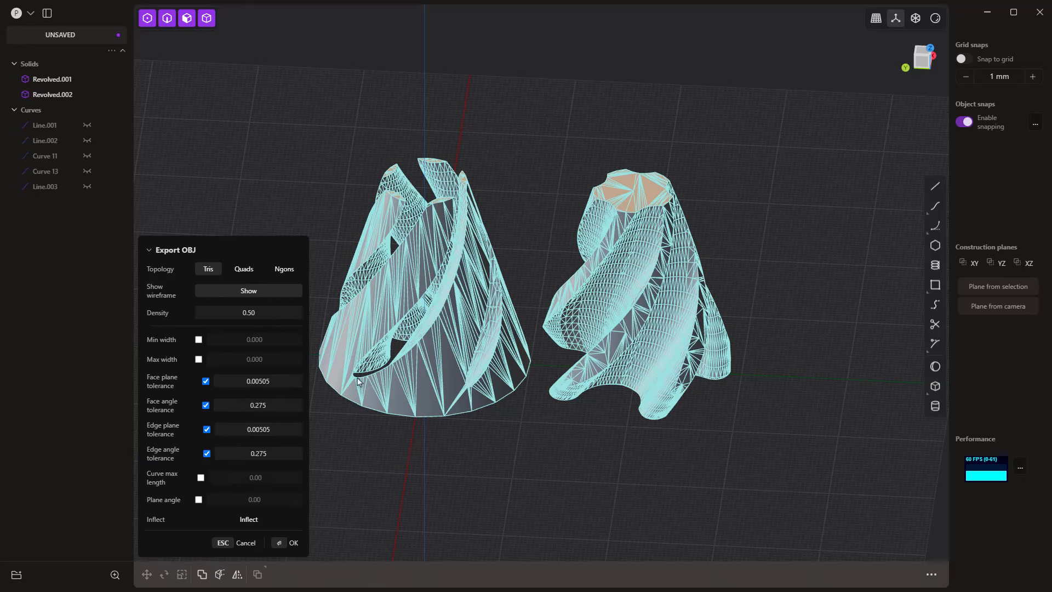
left_click(225, 543)
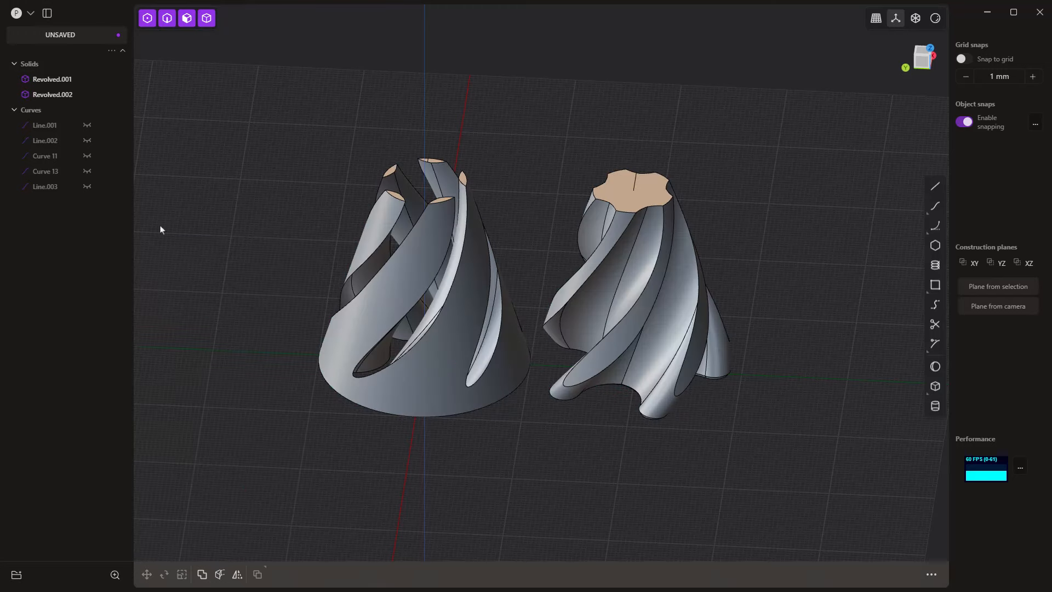
left_click(31, 12)
left_click(41, 96)
left_click(290, 286)
left_click(290, 285)
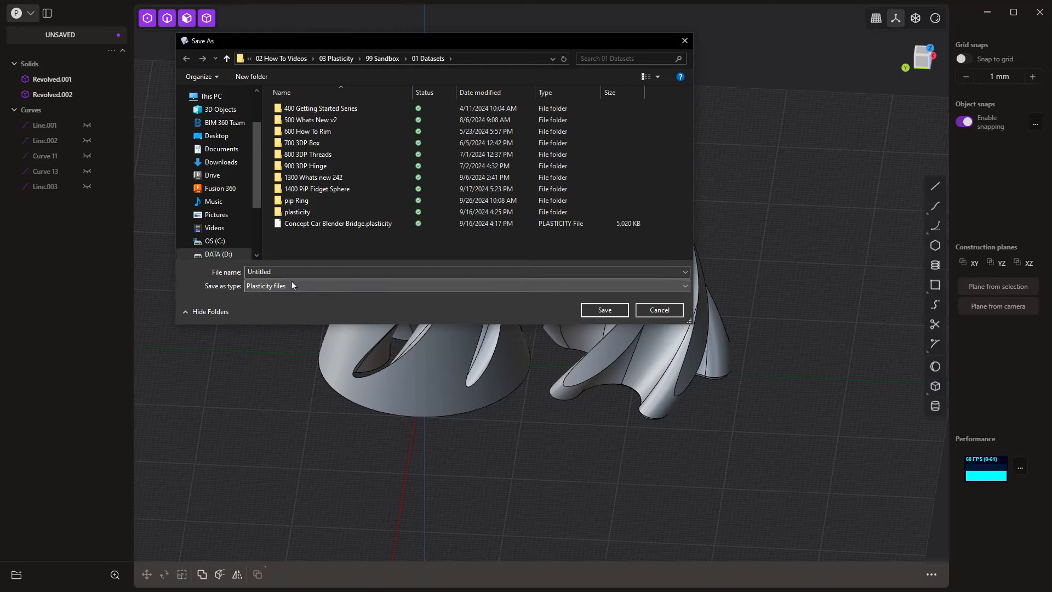
left_click(661, 309)
Step: Preview the STL export mesh of both parts at densities 0.53 and 1.00, and cancel the export
left_click(30, 13)
left_click(56, 112)
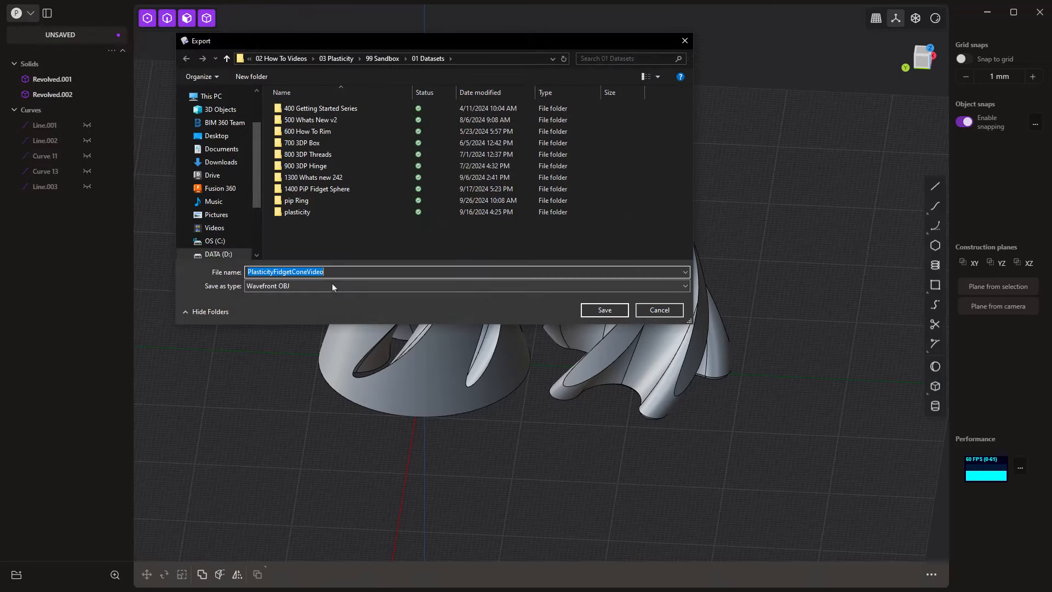
left_click(310, 286)
left_click(257, 305)
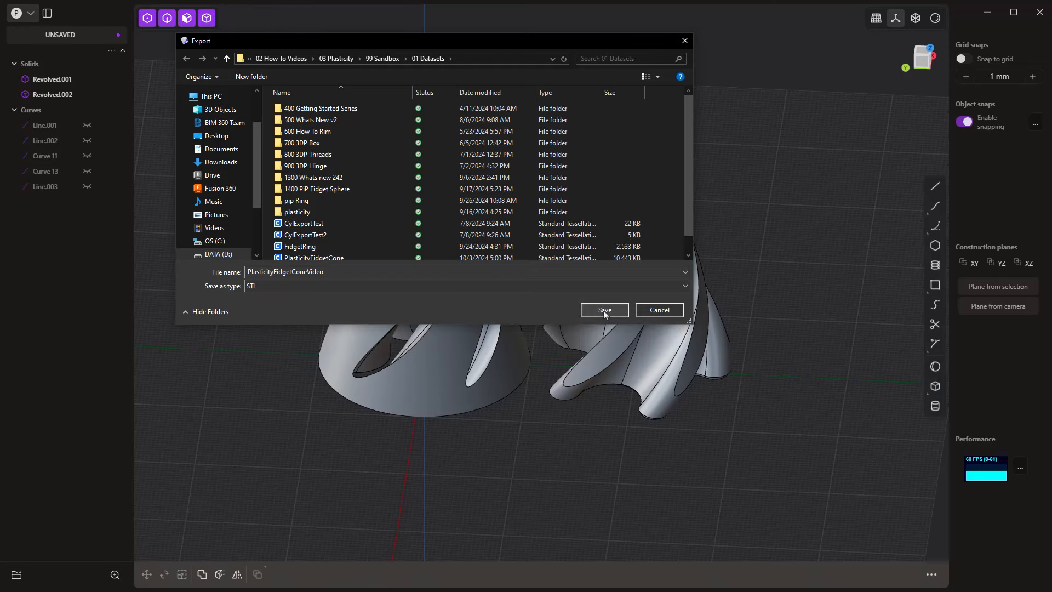
left_click(603, 310)
left_click(567, 306)
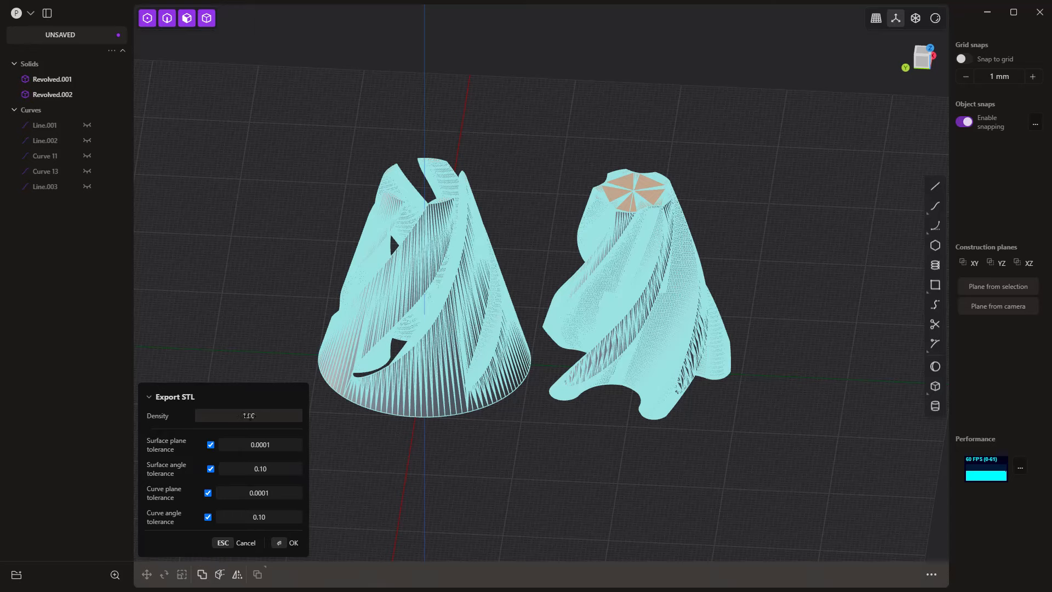
left_click_drag(267, 415, 216, 416)
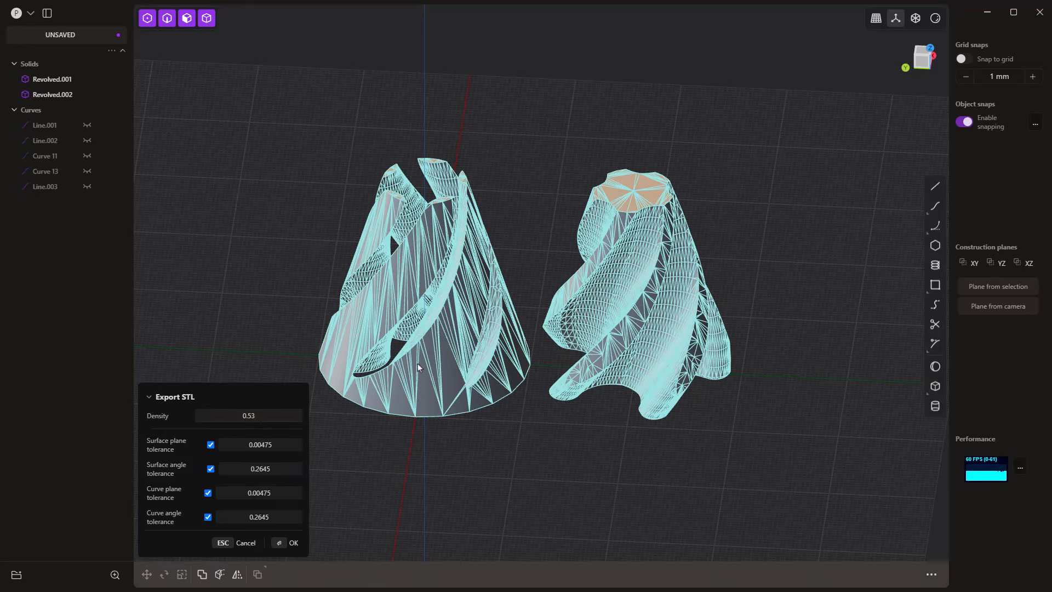
left_click_drag(263, 416, 316, 416)
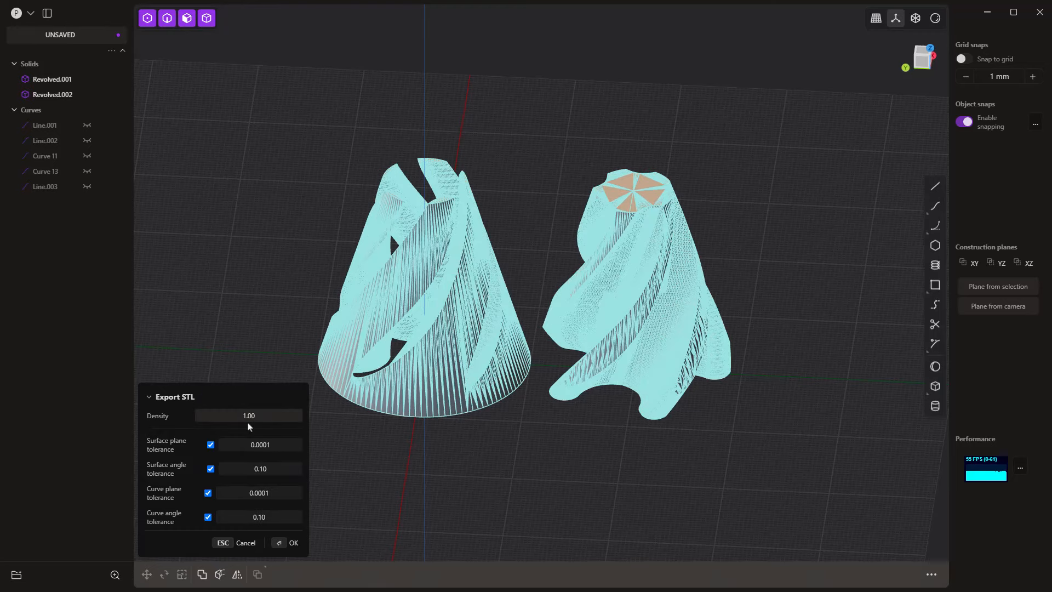
left_click(228, 544)
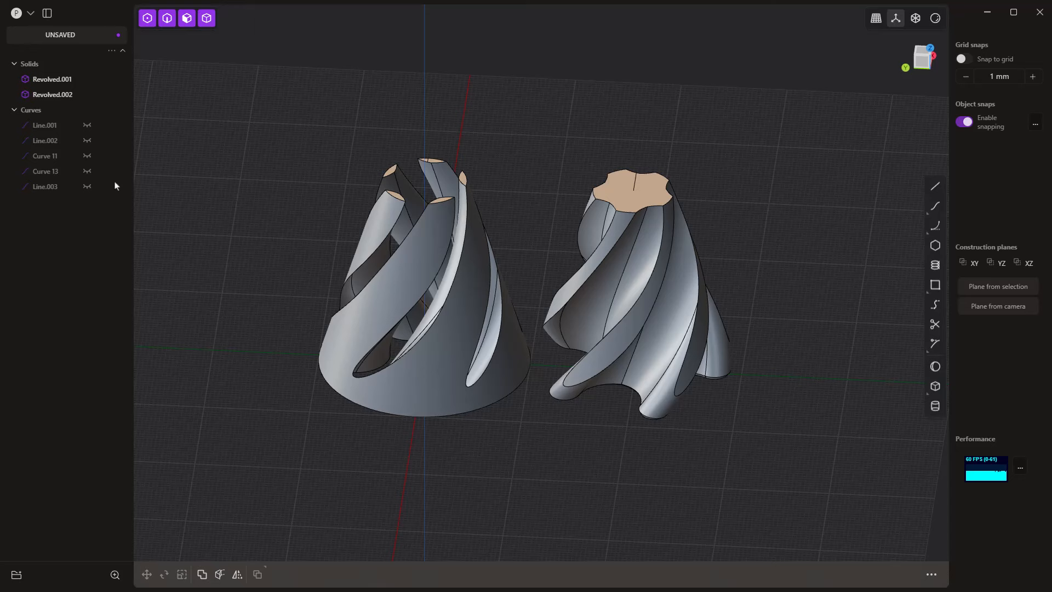
Step: Preview the Wavefront OBJ export mesh of PlasticityFidgetConeVideo at densities 0.50 and 1.00, and cancel the export
left_click(30, 13)
left_click(75, 122)
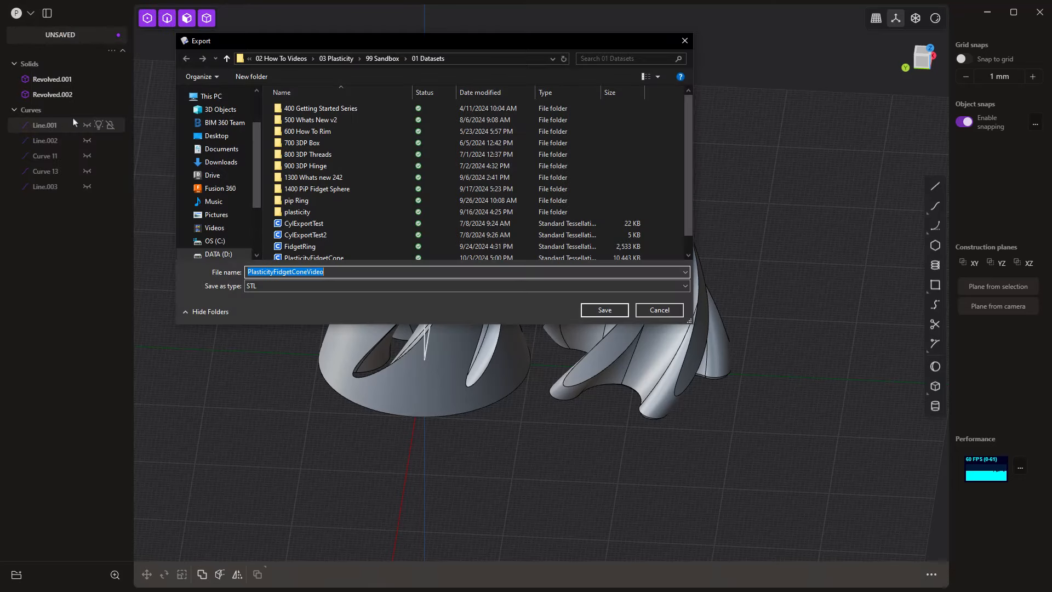
left_click(308, 287)
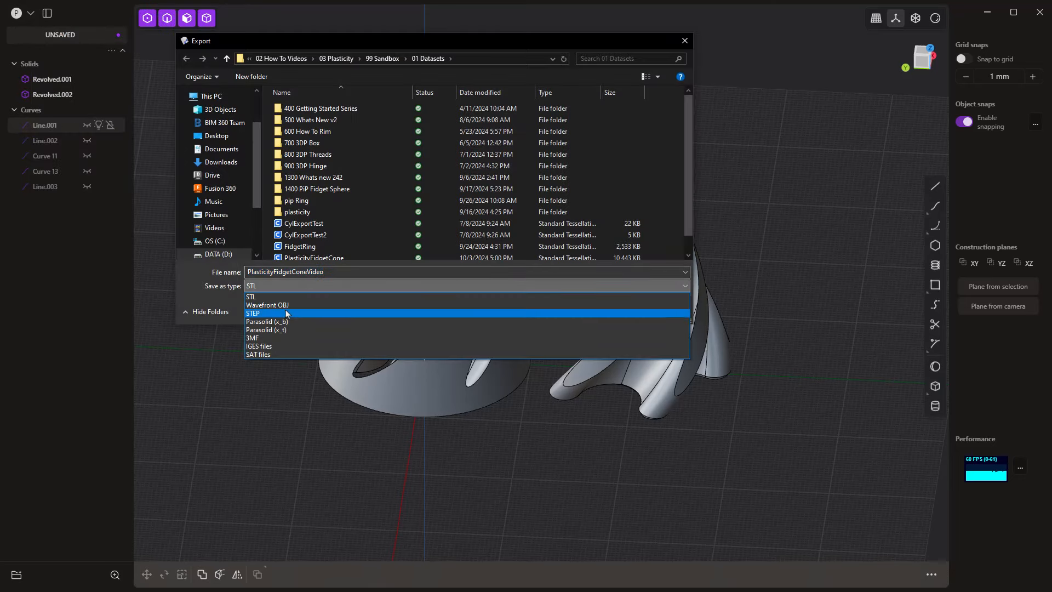
left_click(288, 305)
left_click(605, 309)
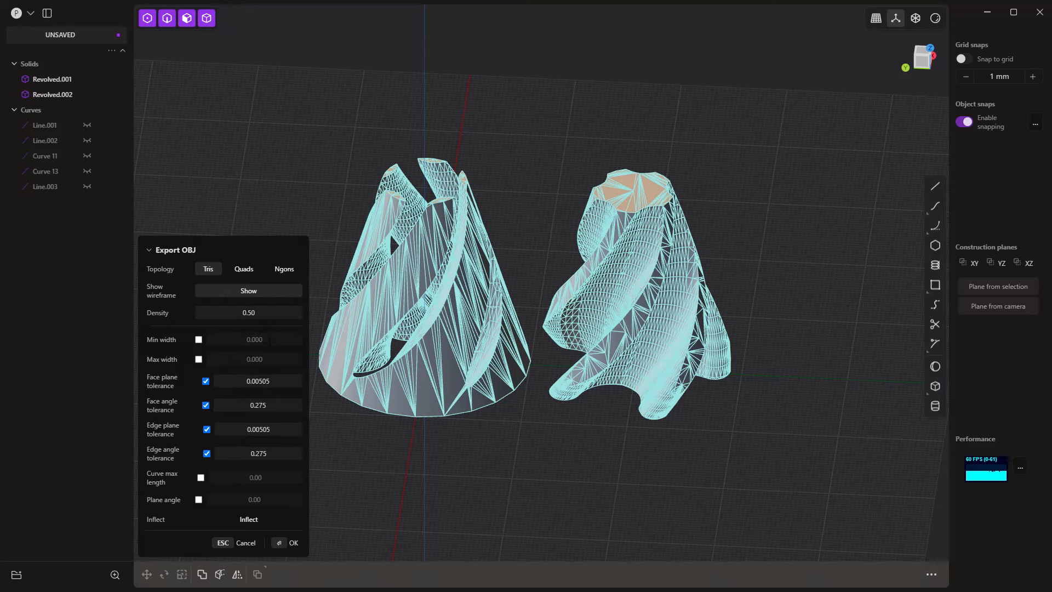
mouse_move(249, 313)
left_mouse_down()
mouse_move(276, 312)
mouse_move(236, 312)
left_mouse_up()
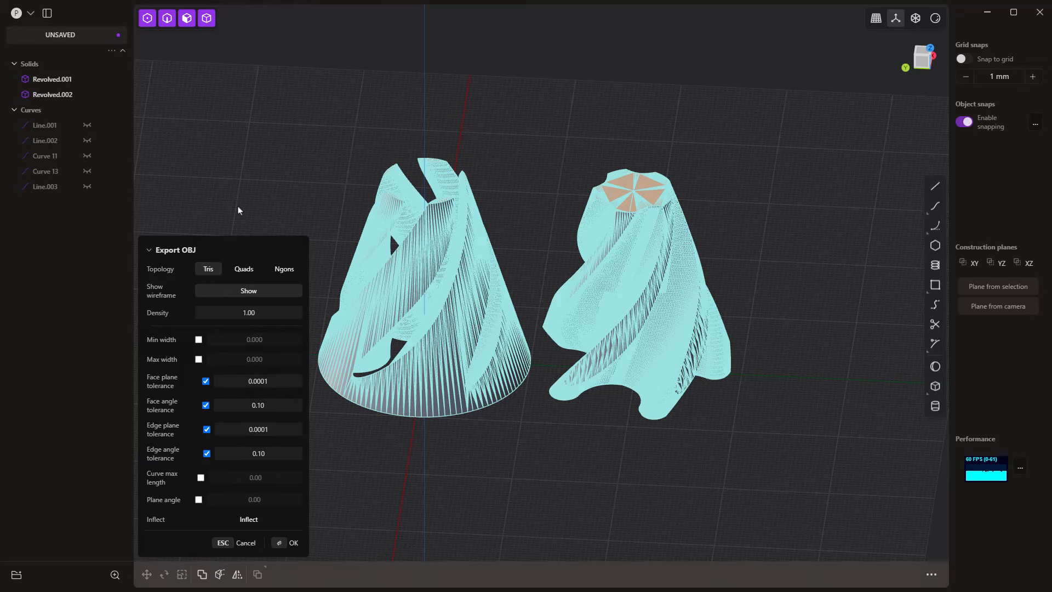
left_click(235, 543)
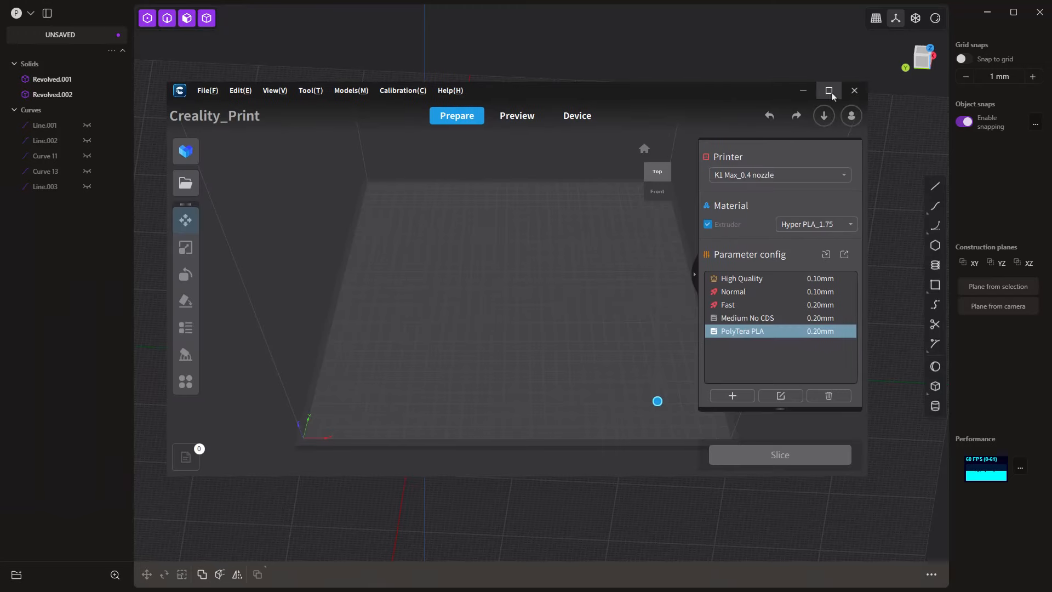
Step: Switch to Creality Print and browse for a model file in 02 How To Videos > 03 Plasticity > 99 Sandbox > 01 Datasets
left_click(832, 94)
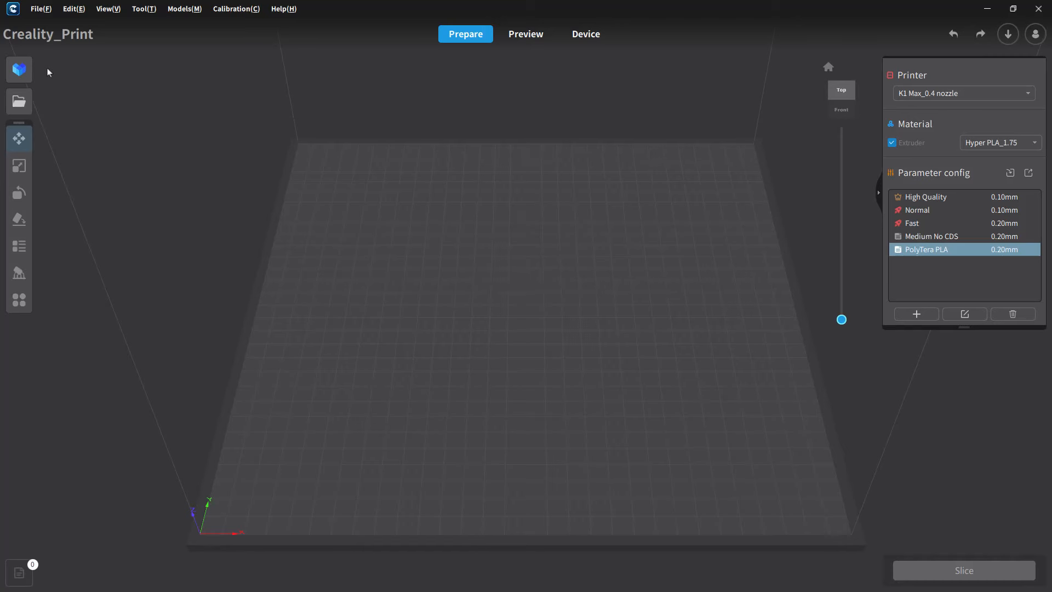
left_click(19, 102)
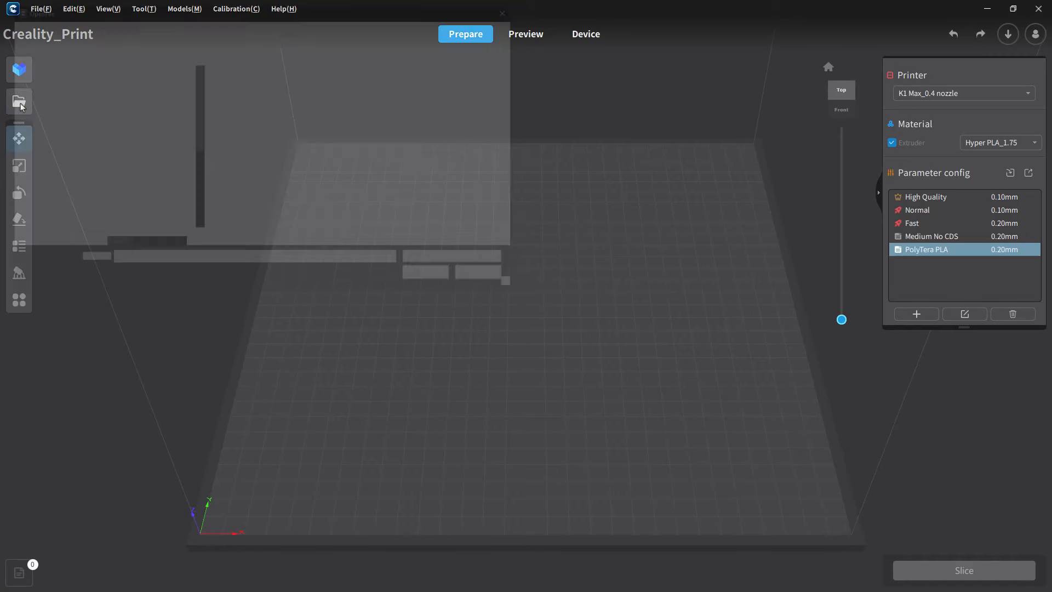
scroll(43, 107, "up", 2)
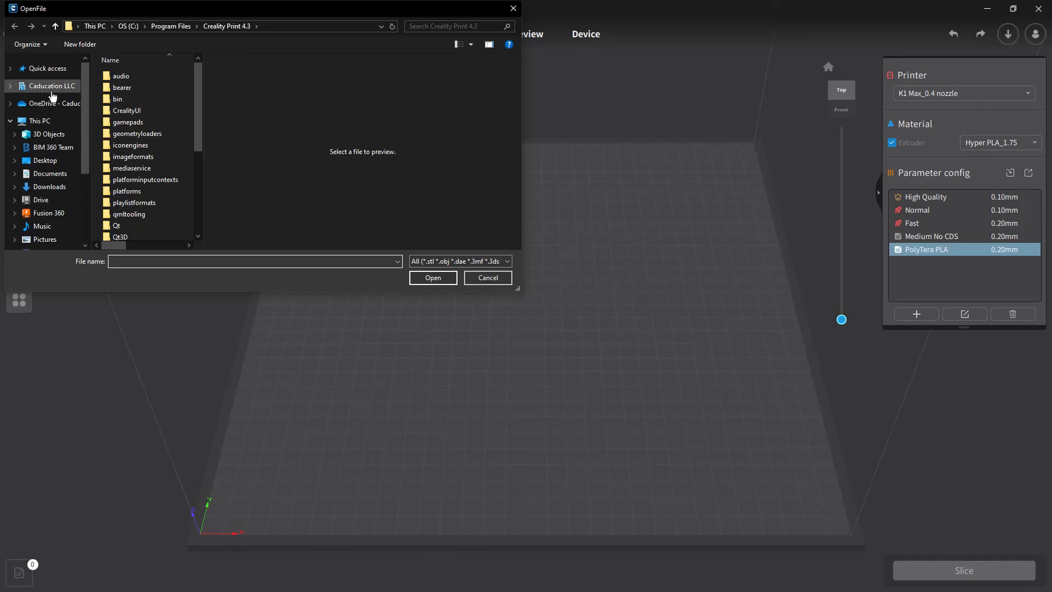
left_click(52, 89)
double_click(133, 125)
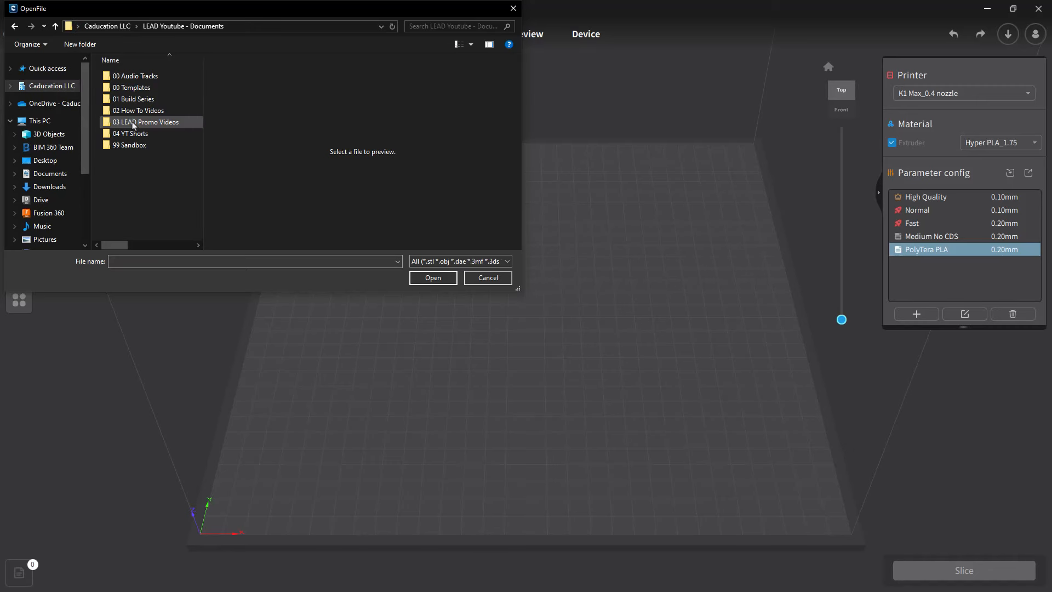
double_click(135, 110)
double_click(136, 112)
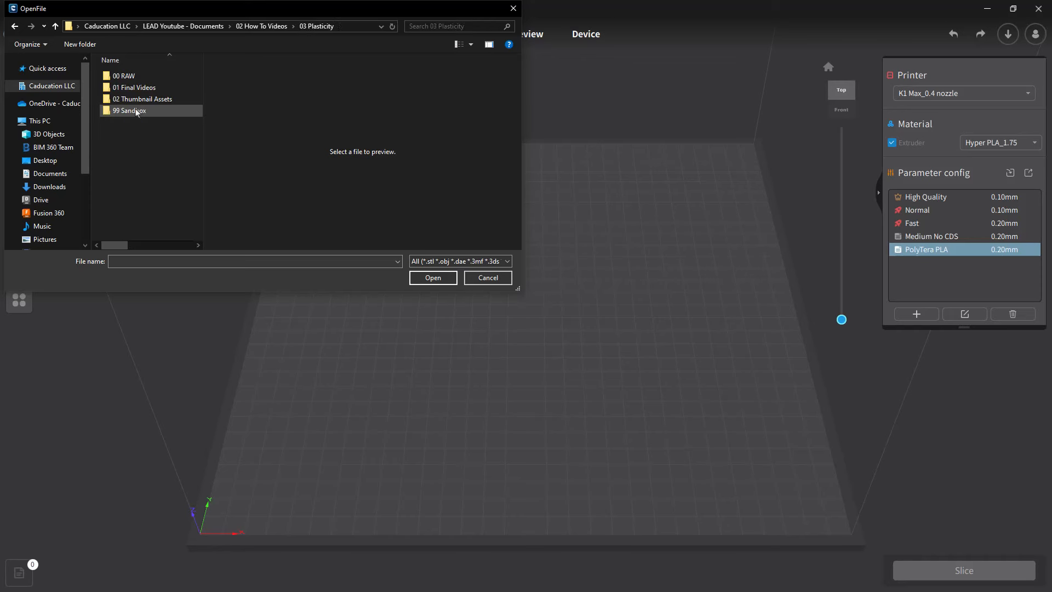
double_click(136, 111)
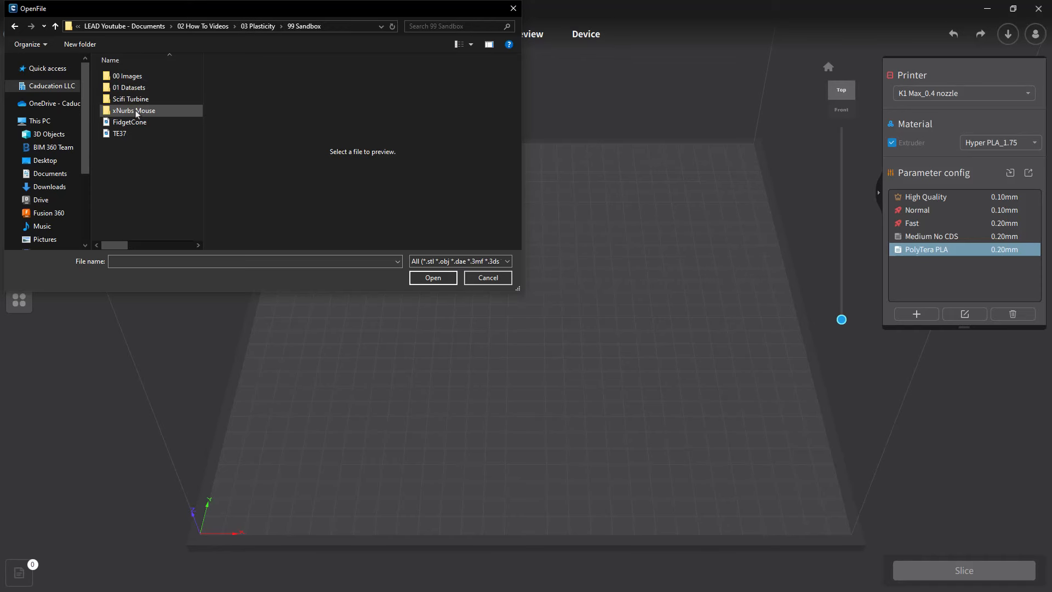
left_click(137, 91)
double_click(137, 91)
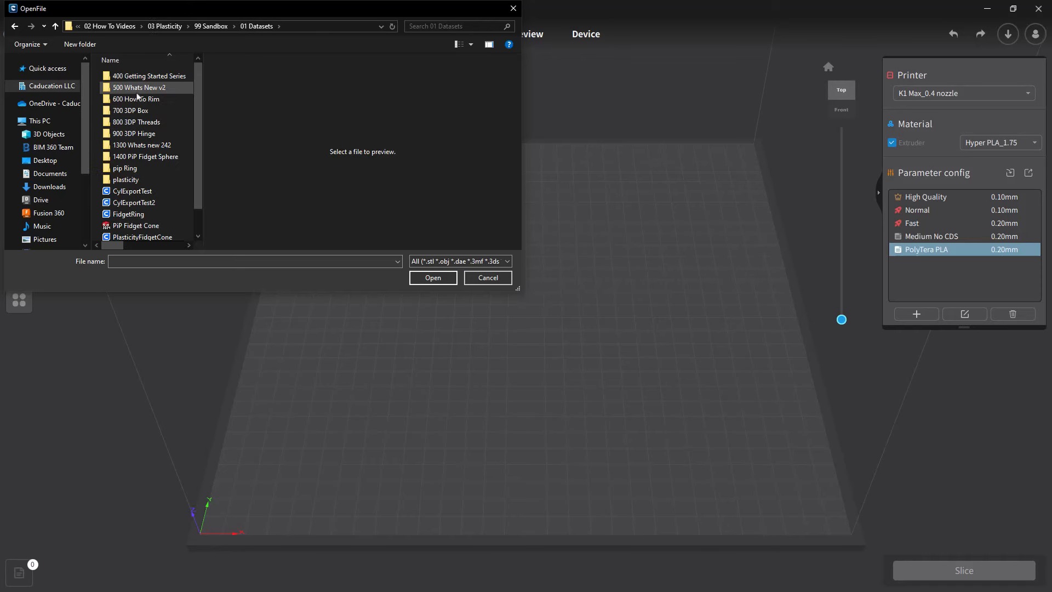
Step: Import the PlasticityFidgetConeVideo model onto the build plate
scroll(202, 222, "down", 1)
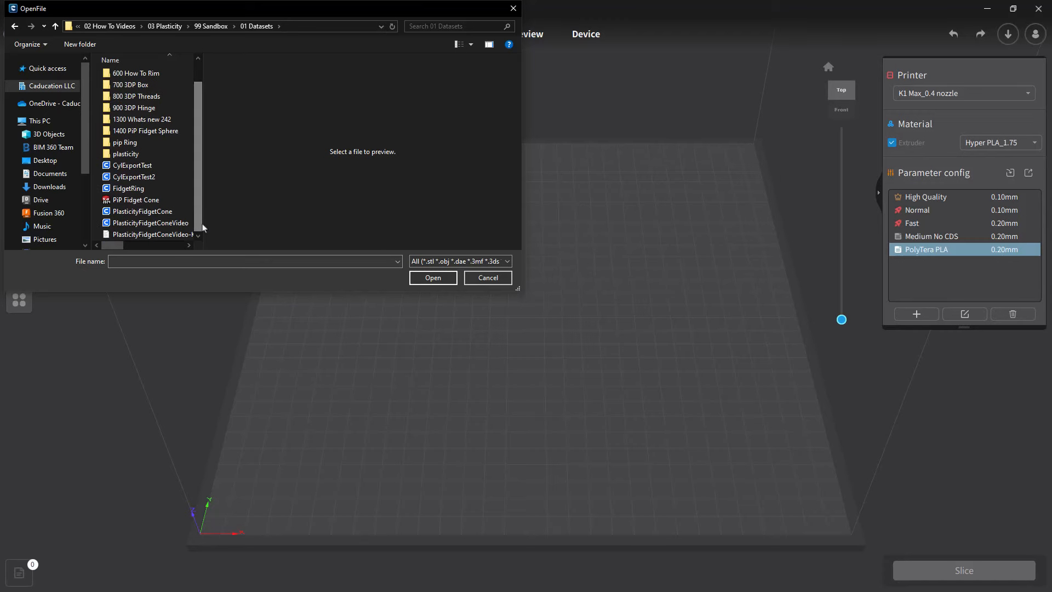
left_click(159, 222)
left_click(433, 277)
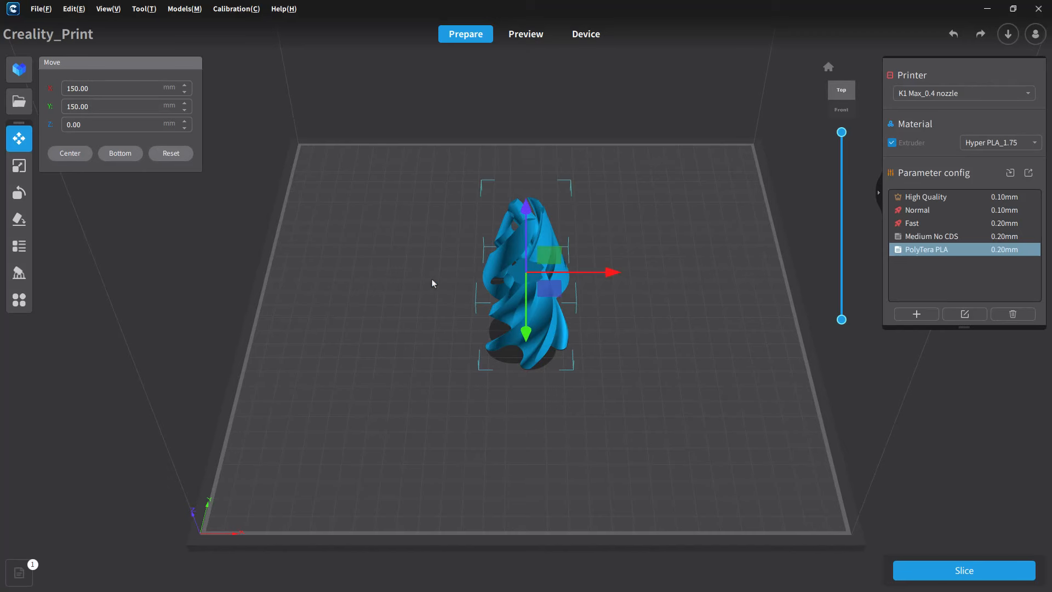
Step: Slice the shell and core for the K1 Max with 0.4 nozzle using the PolyTera PLA profile
right_click_drag(555, 391, 408, 332)
scroll(534, 295, "up", 5)
scroll(577, 334, "up", 3)
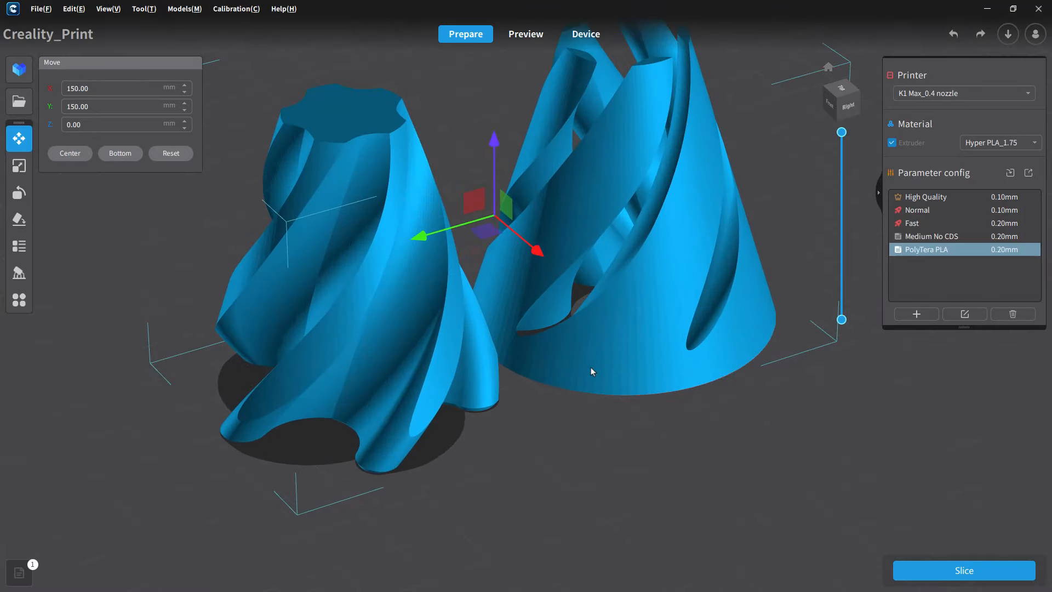
scroll(571, 364, "down", 3)
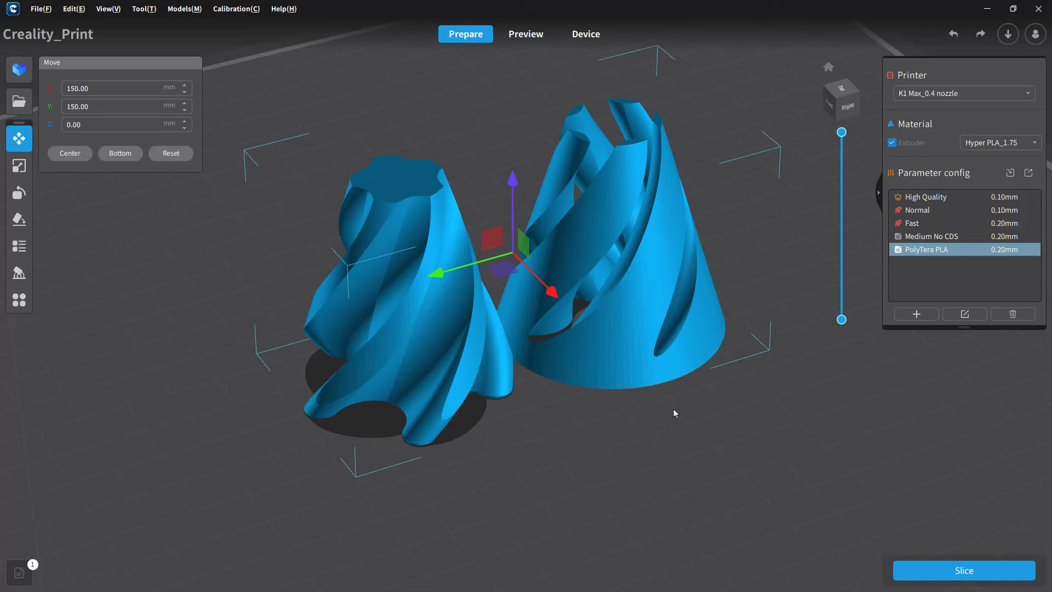
left_click(954, 562)
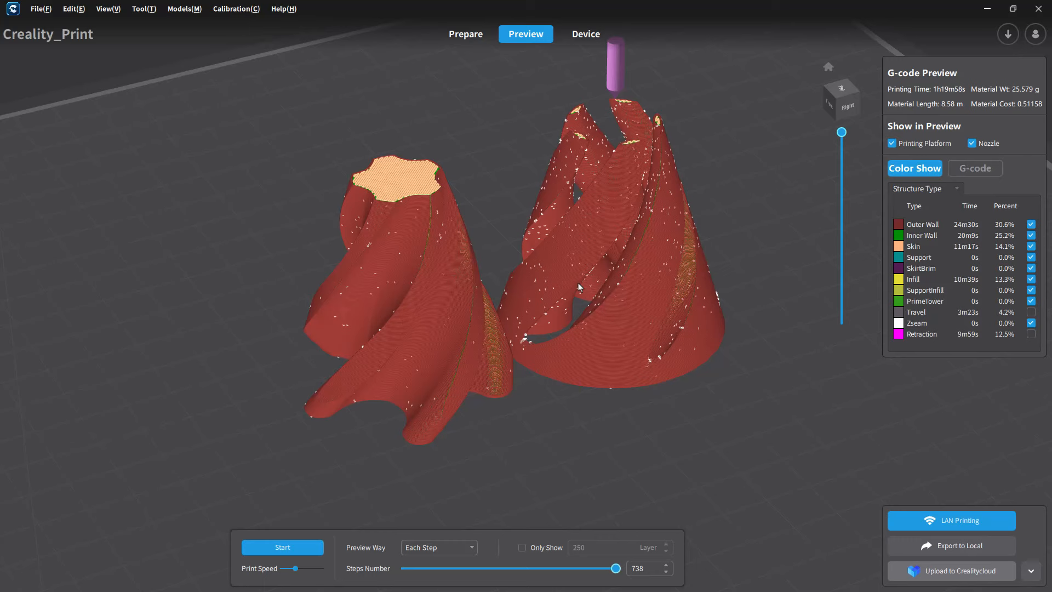
Step: Examine the sliced parts' infill and walls at about layer 104, and inspect the full-height toolpaths
left_click_drag(841, 132, 851, 246)
mouse_move(725, 294)
right_mouse_down()
mouse_move(705, 412)
mouse_move(764, 318)
mouse_move(770, 179)
mouse_move(735, 284)
right_mouse_up()
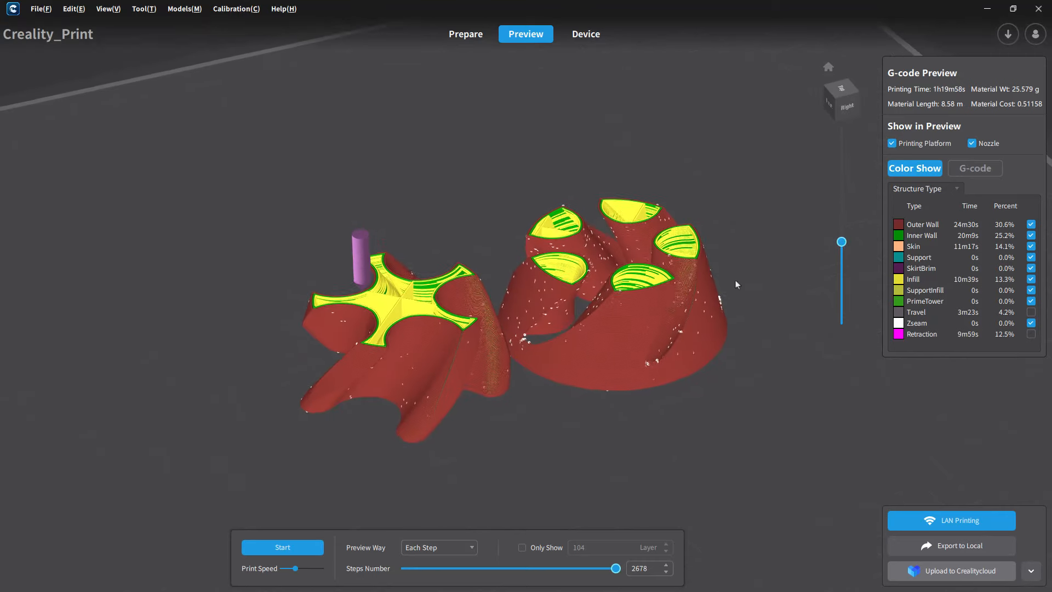
left_click_drag(841, 241, 841, 132)
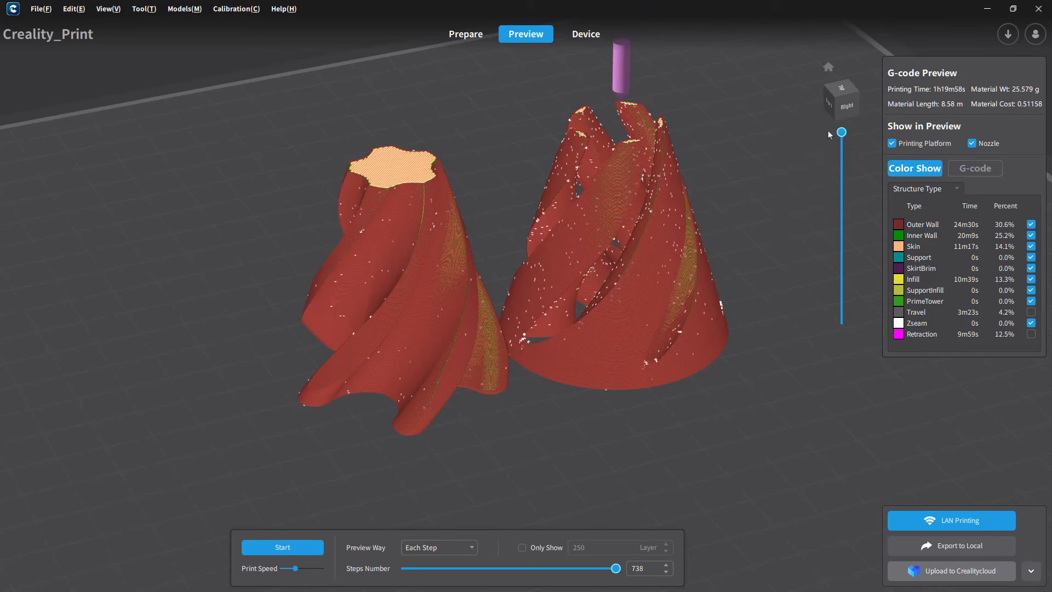
right_click_drag(762, 151, 695, 217)
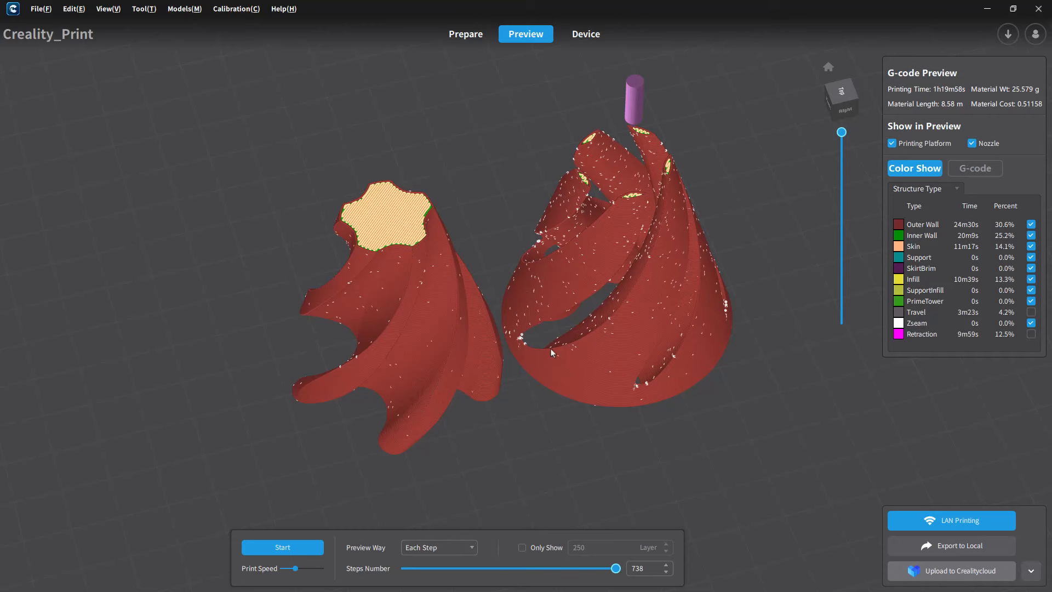
Step: Set the PolyTera PLA profile's infill density to 10%, save the profile and reslice both parts
left_click(464, 36)
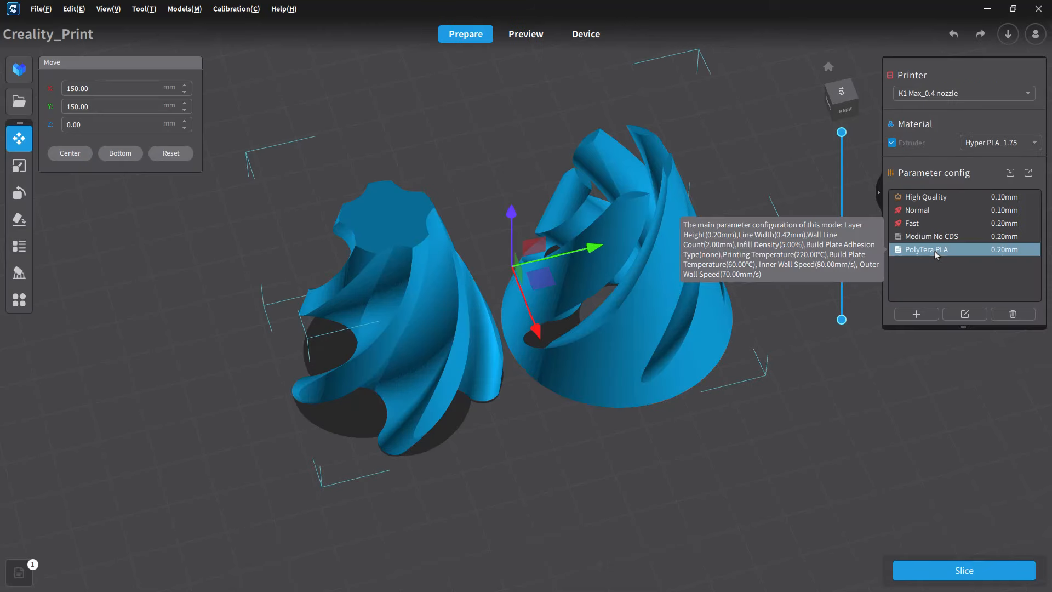
double_click(913, 250)
left_click(303, 243)
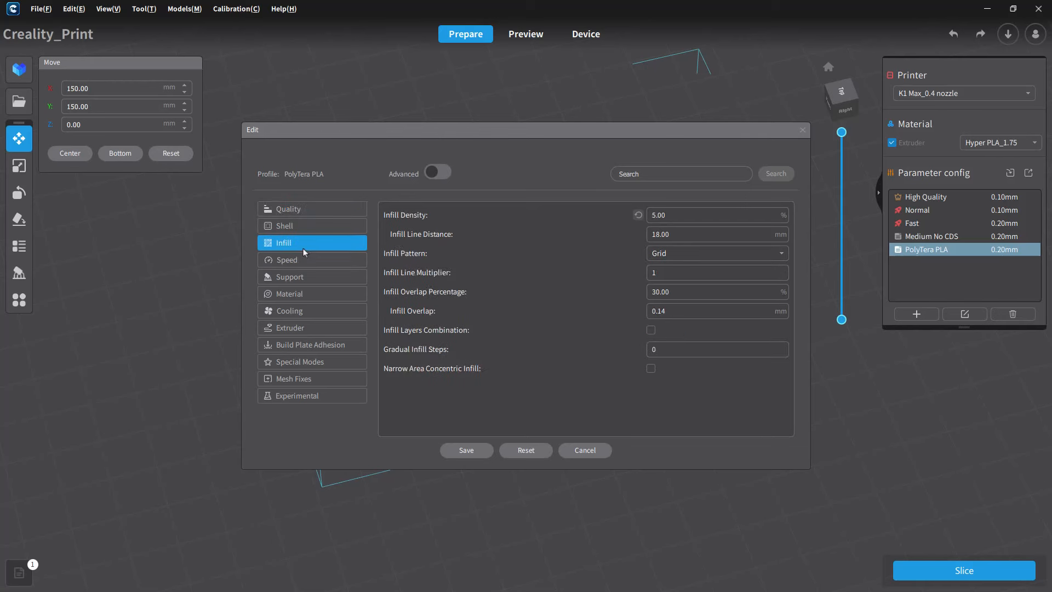
left_click(694, 215)
left_click_drag(695, 216, 631, 220)
type("10")
left_click(466, 451)
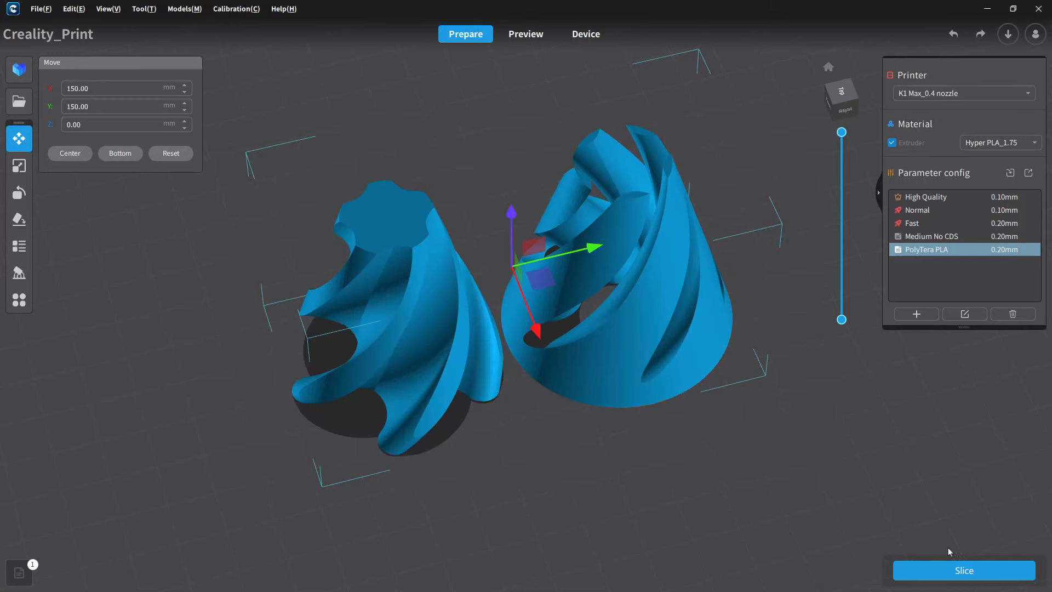
left_click(970, 568)
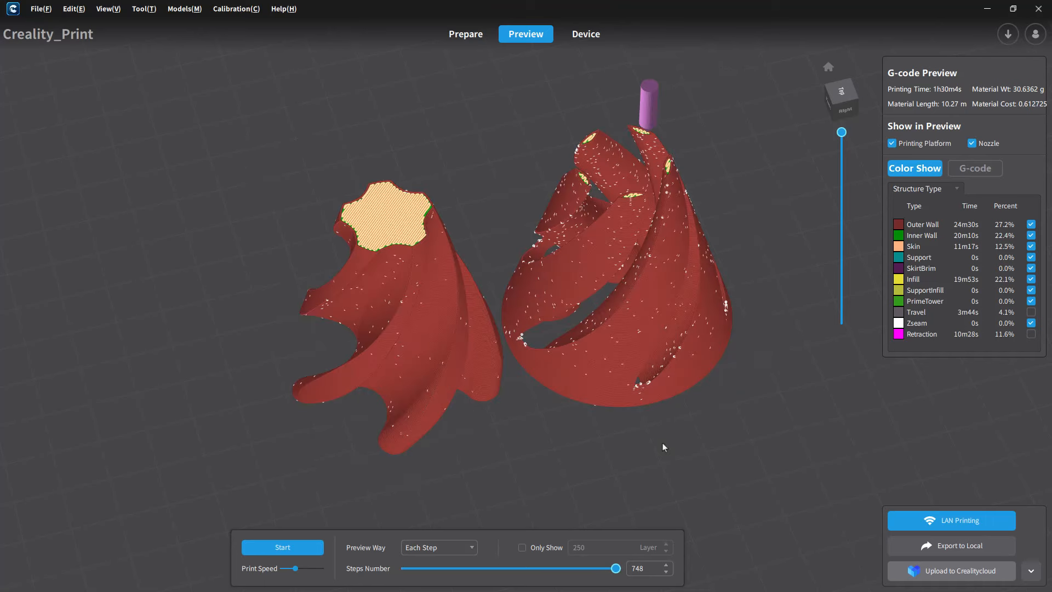
Step: Examine the resliced toolpaths of both parts from the side and from farther away on the build plate
mouse_move(842, 135)
left_mouse_down()
mouse_move(842, 263)
mouse_move(841, 123)
left_mouse_up()
right_click_drag(658, 437, 629, 314)
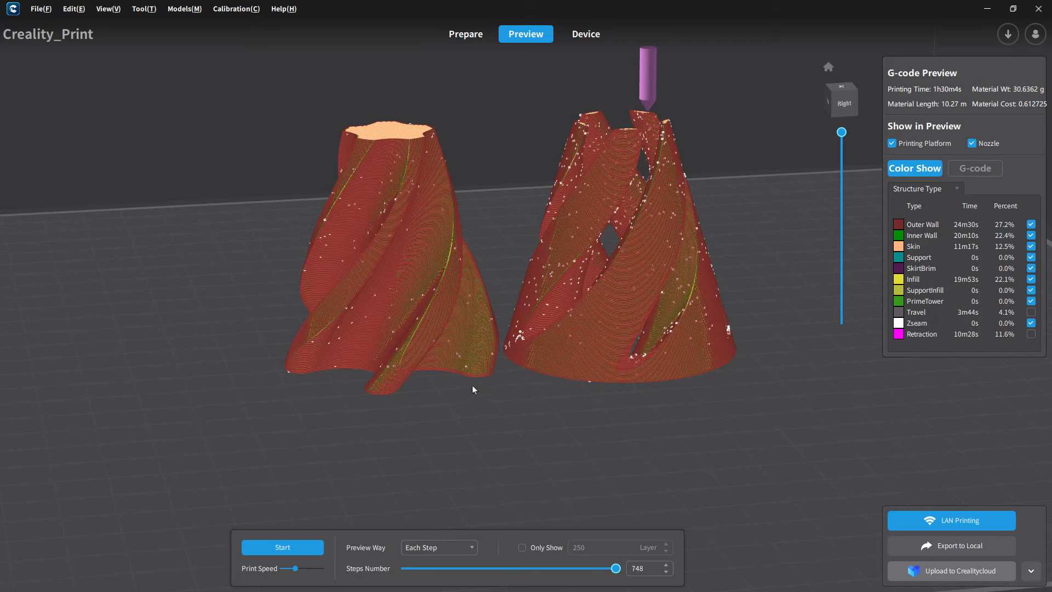
scroll(472, 386, "down", 5)
right_click_drag(529, 408, 560, 439)
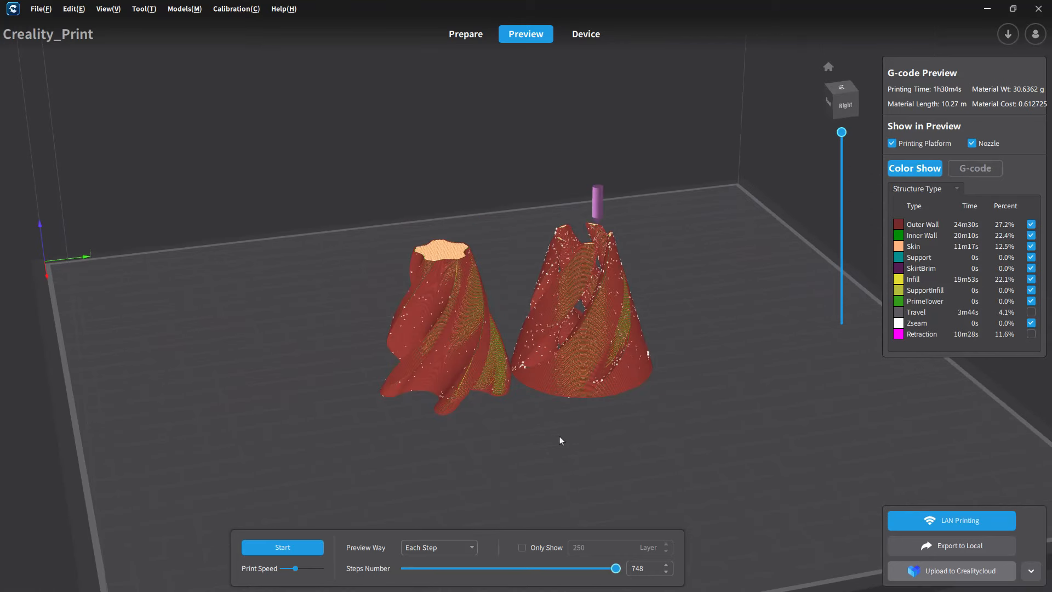